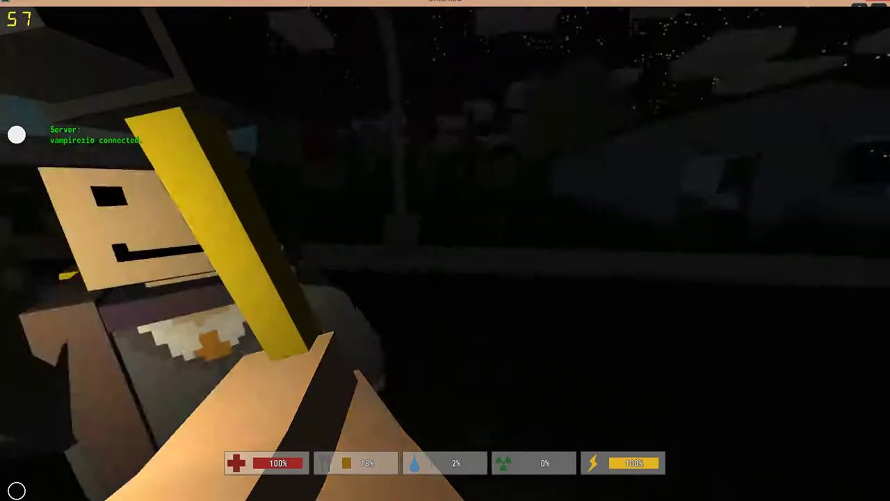
# Walk down the street into the house and up to the Swissgewehr rifle on the floor.
pyautogui.press('w')
pyautogui.press('w')
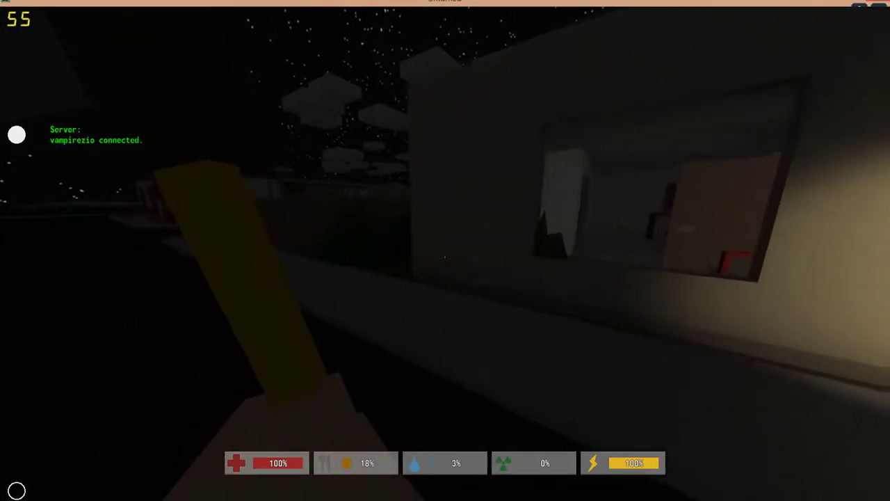
pyautogui.press('w')
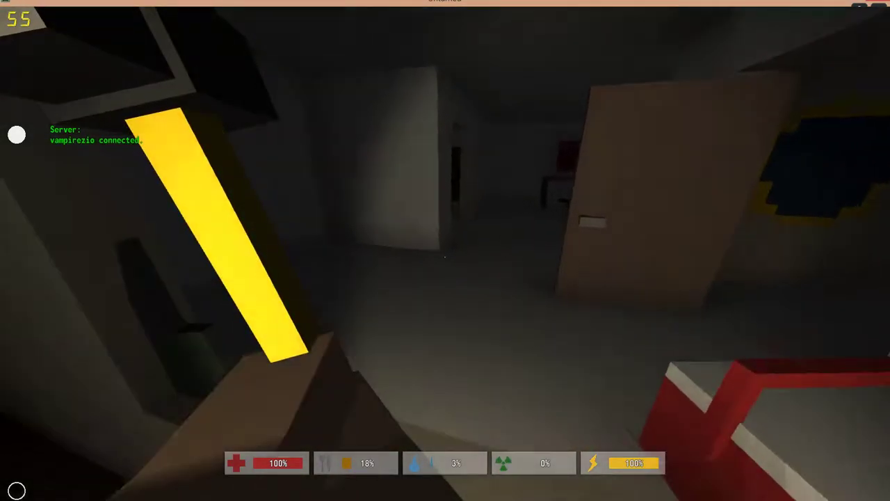
pyautogui.press('w')
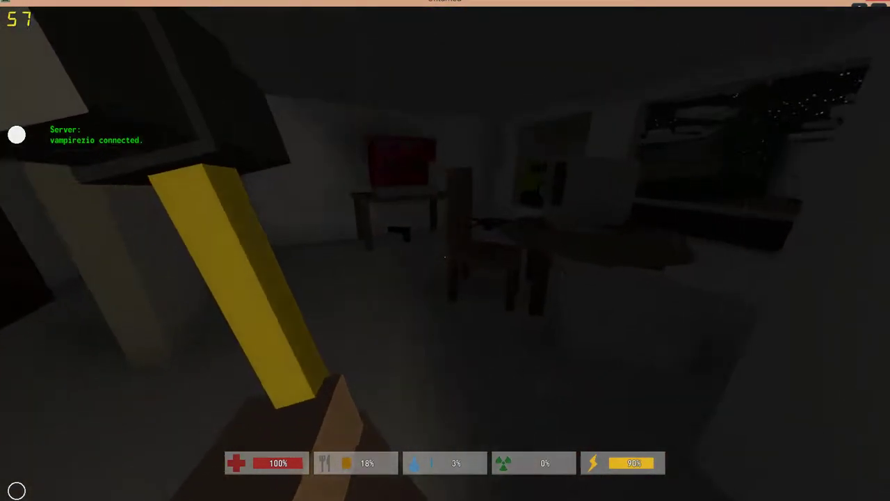
pyautogui.press('w')
pyautogui.press('s')
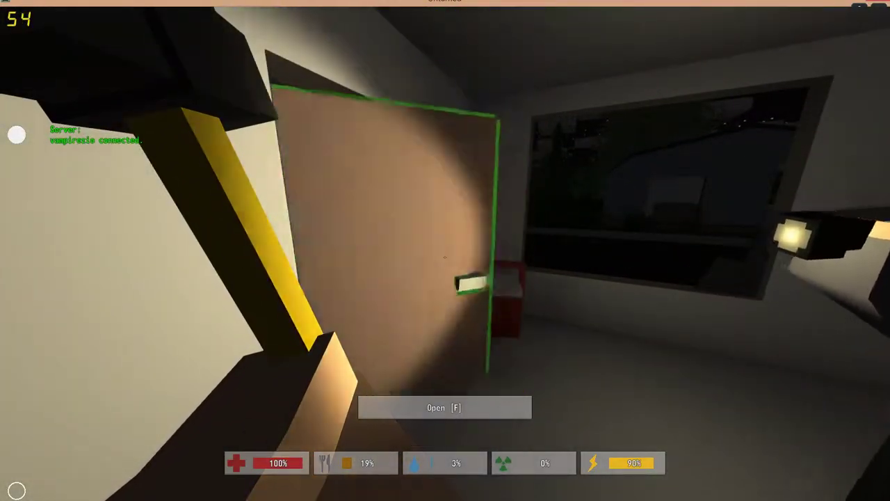
pyautogui.press('w')
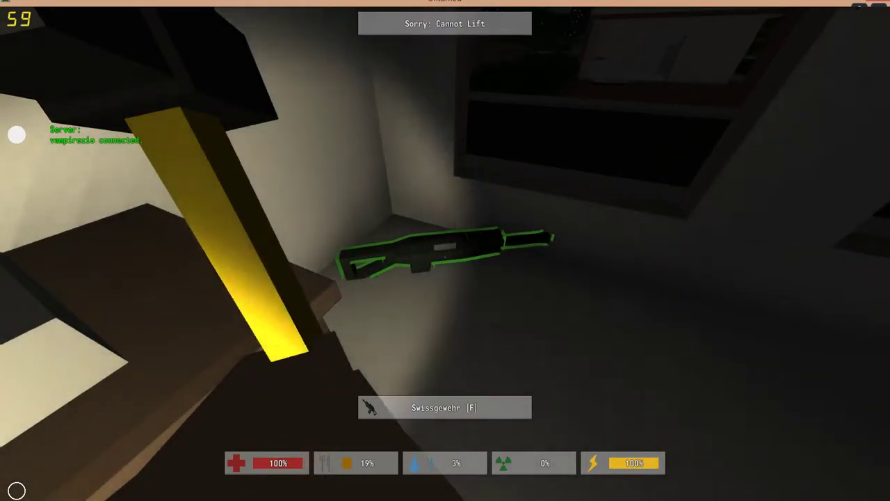
pyautogui.press('s')
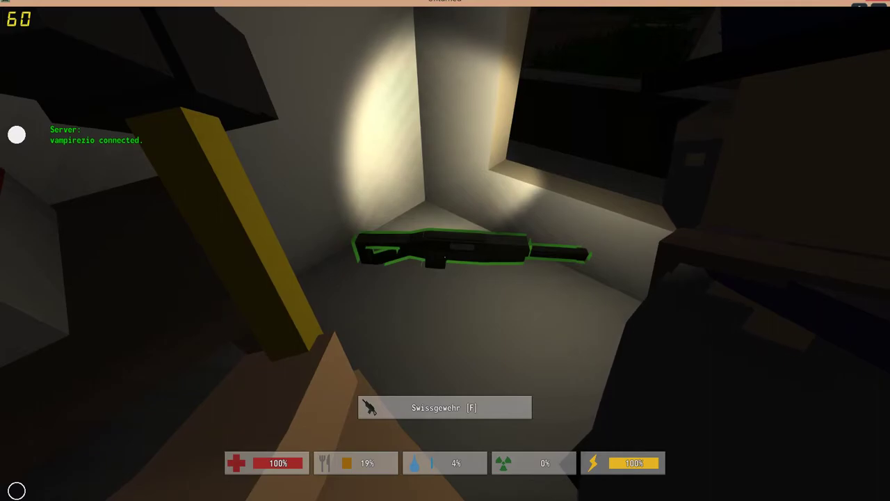
# Check the inventory and drop the picked-up Swissgewehr.
pyautogui.press('Tab')
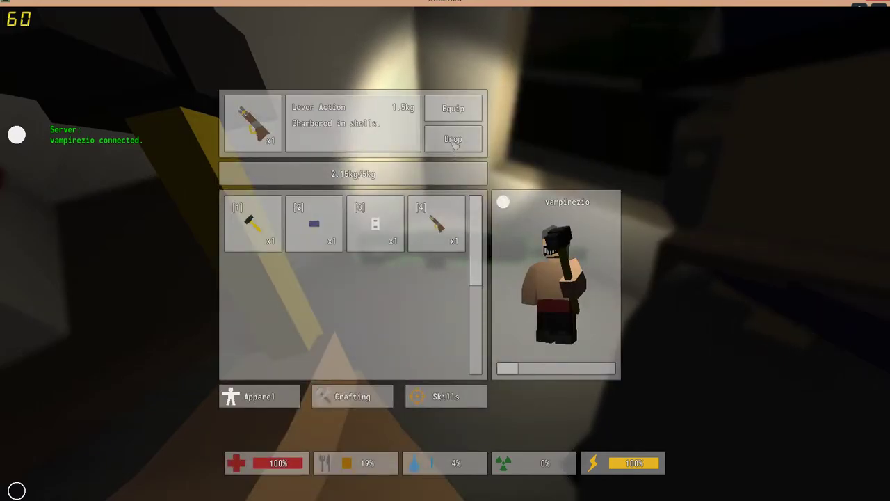
pyautogui.press('Tab')
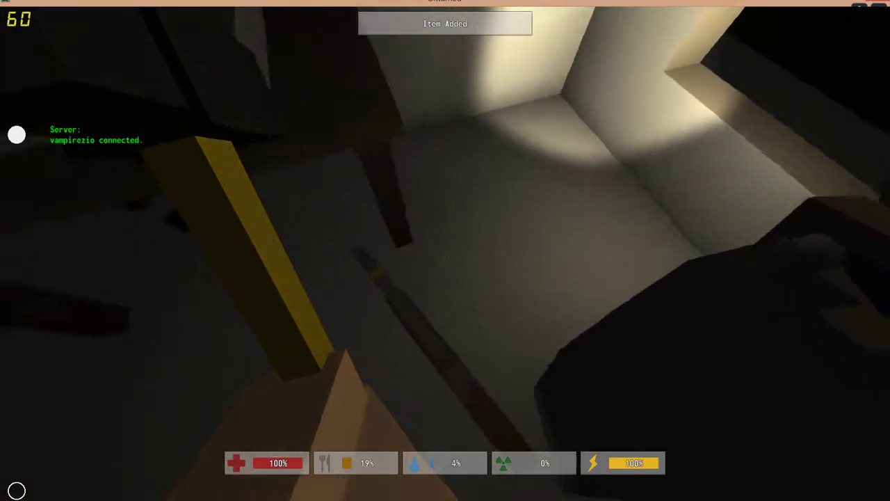
pyautogui.press('Tab')
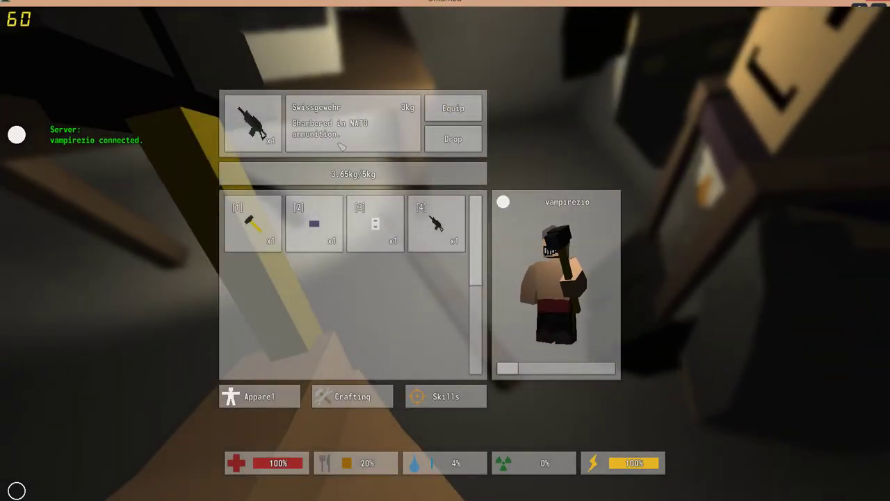
pyautogui.click(431, 146)
pyautogui.press('Tab')
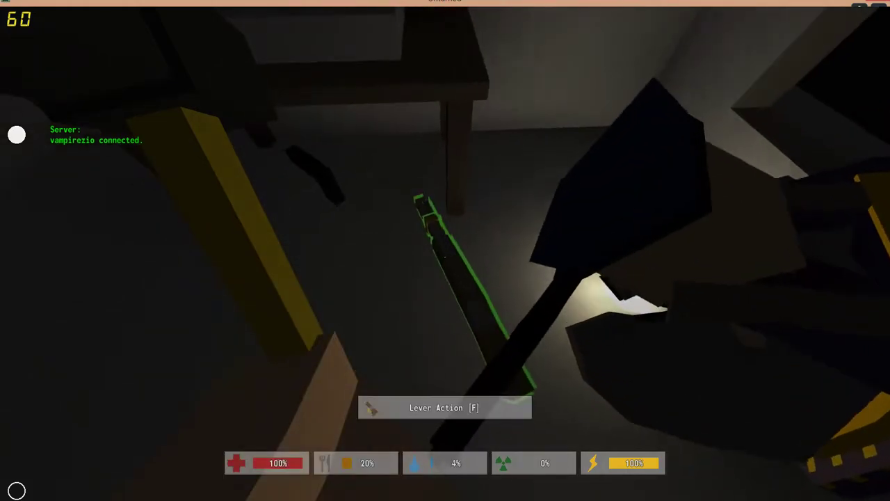
# Drop the Lever Action, take the Swissgewehr into slot 4, and check the sledgehammer.
pyautogui.press('Tab')
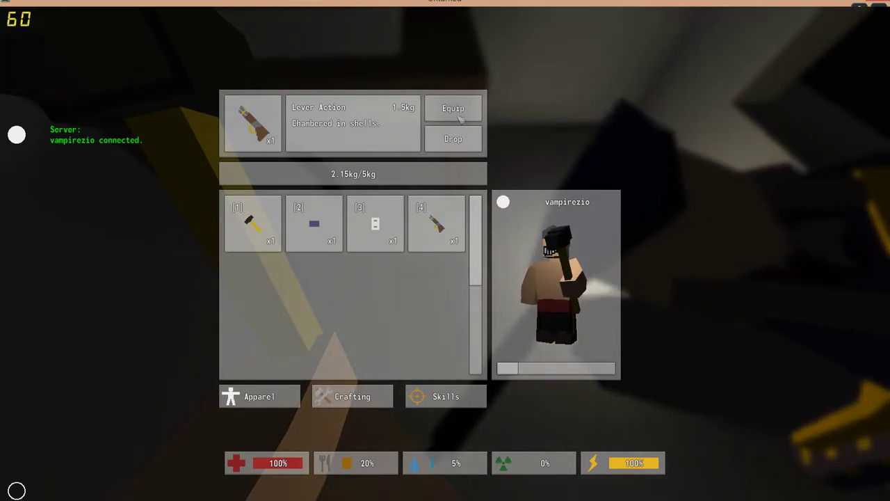
pyautogui.click(453, 139)
pyautogui.press('Tab')
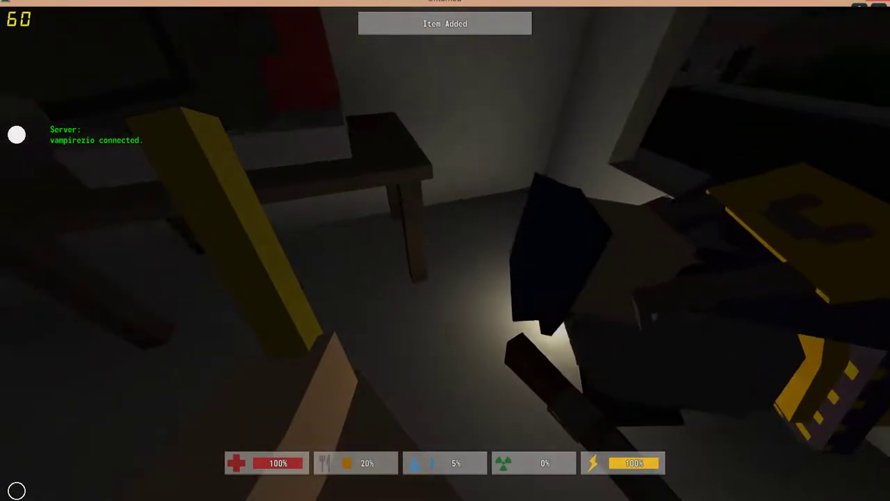
pyautogui.press('Tab')
pyautogui.click(443, 232)
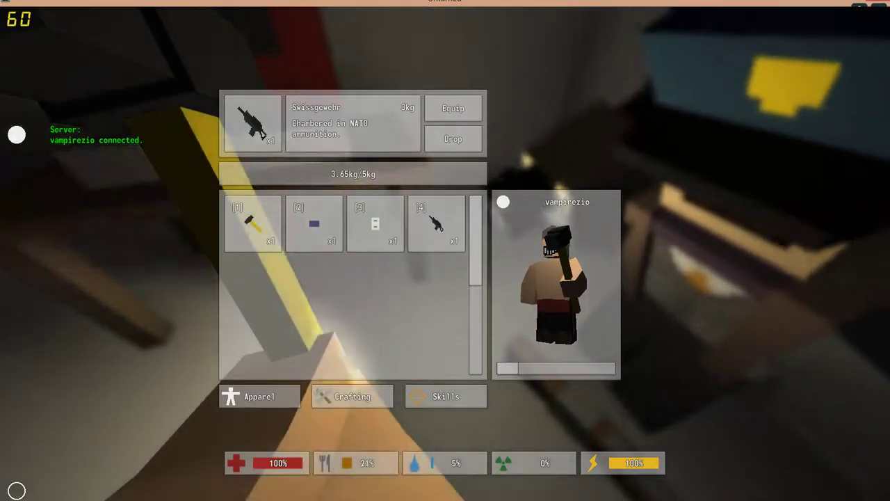
pyautogui.press('1')
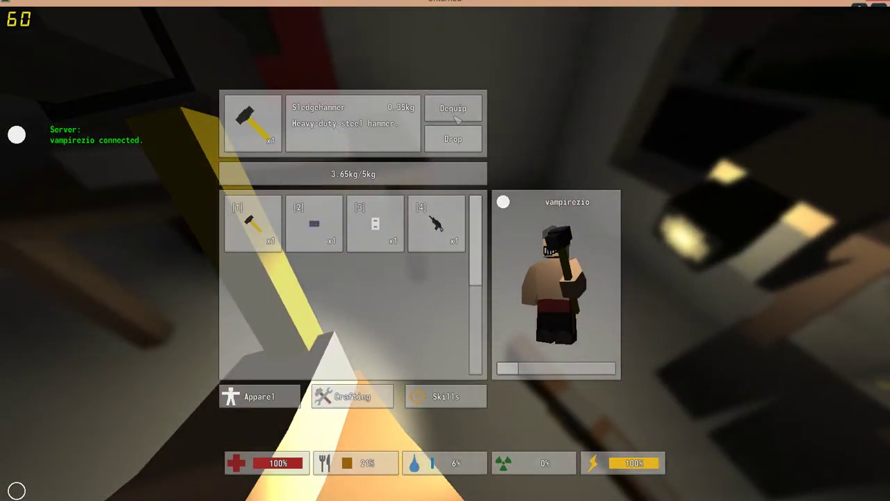
pyautogui.press('Tab')
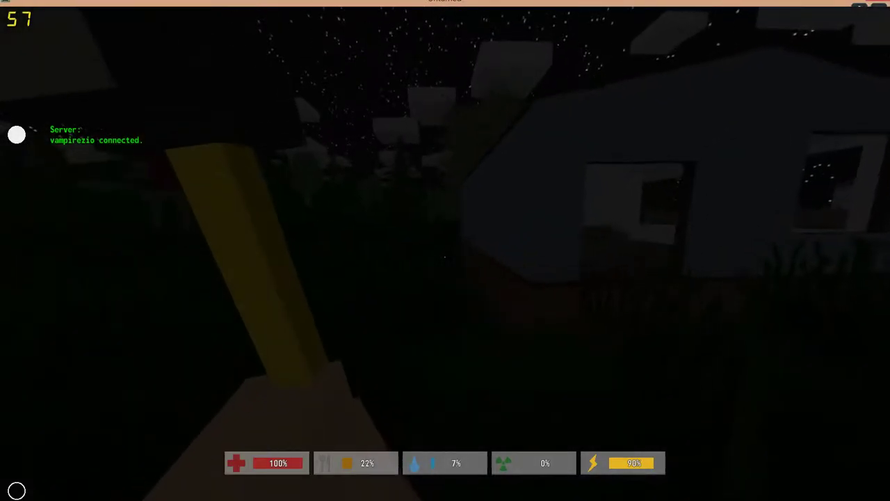
# Walk into the next dark house and up to the writable note on the floor.
pyautogui.press('w')
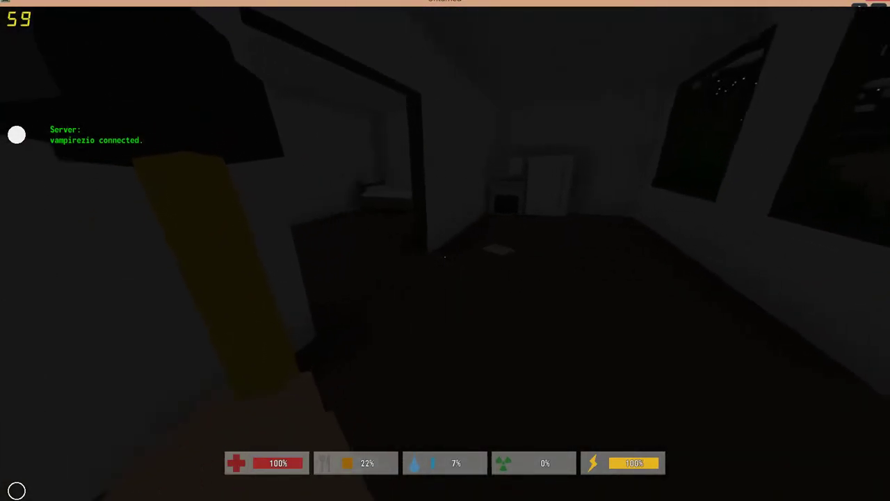
pyautogui.press('w')
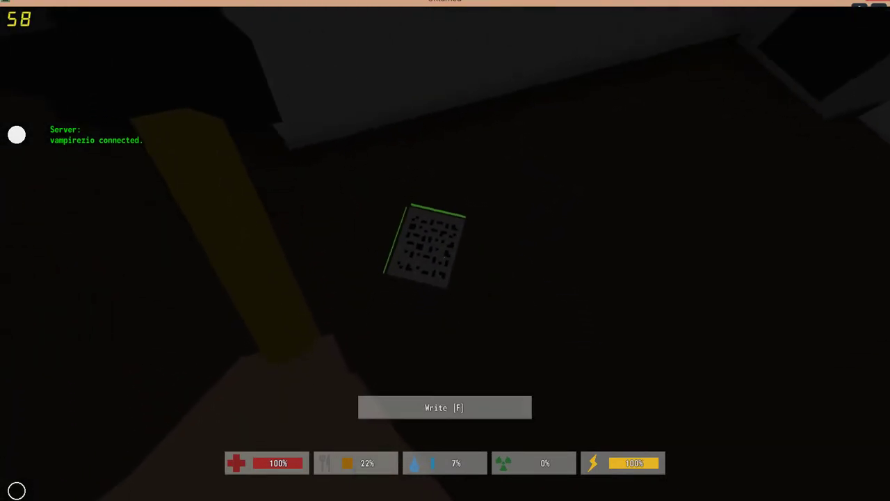
# Write 'You suck' on the floor note and close the writing panel.
pyautogui.press('f')
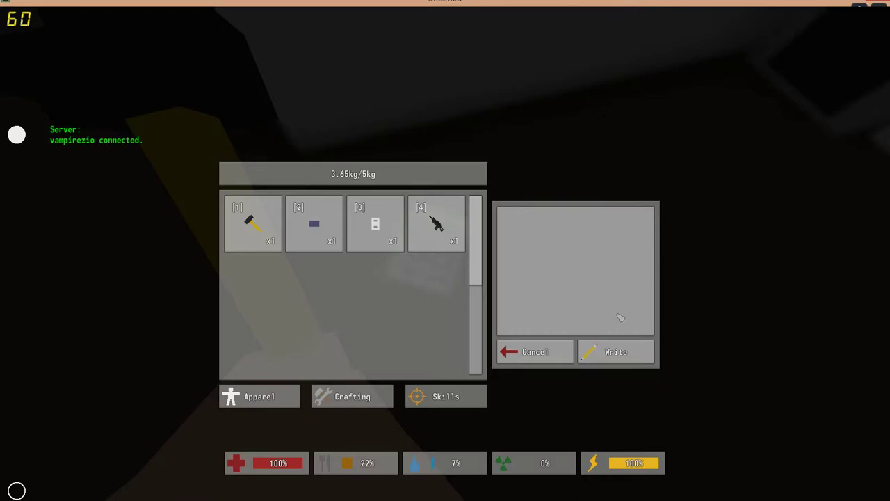
pyautogui.click(605, 351)
pyautogui.press('f')
pyautogui.write('You suck')
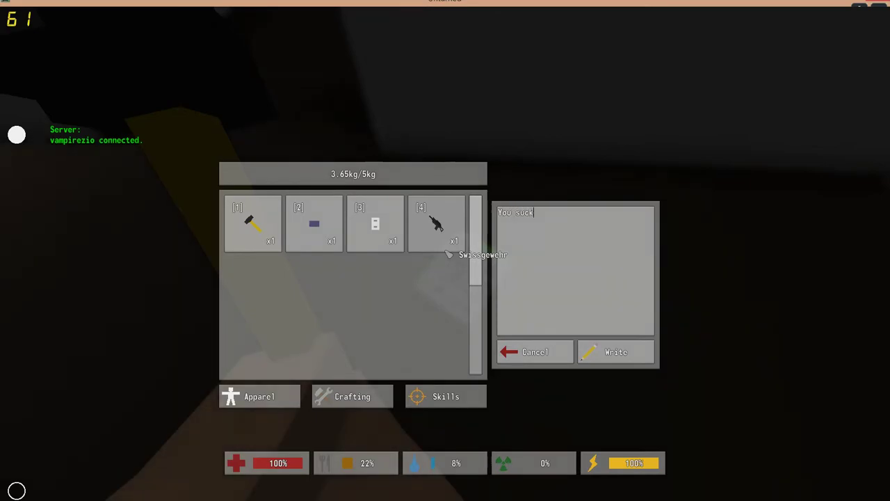
pyautogui.press('Tab')
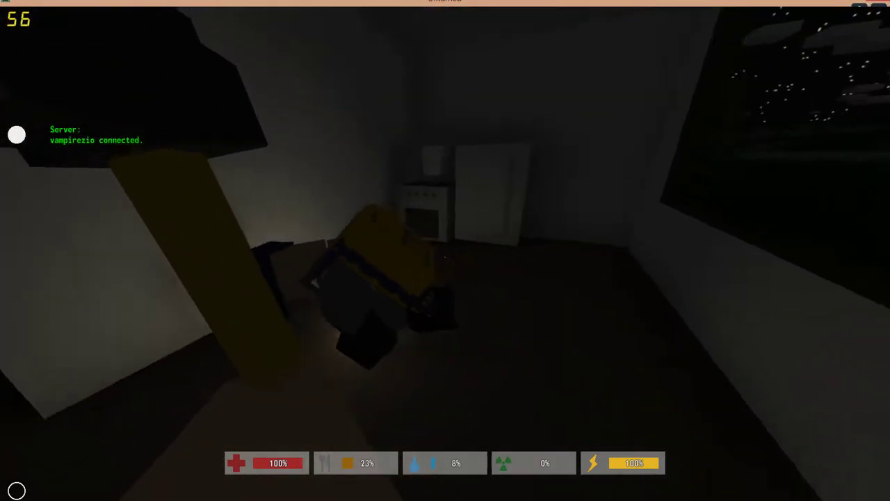
# Try grabbing the stove pot, check the inventory, and walk toward the other player.
pyautogui.press('f')
pyautogui.press('Tab')
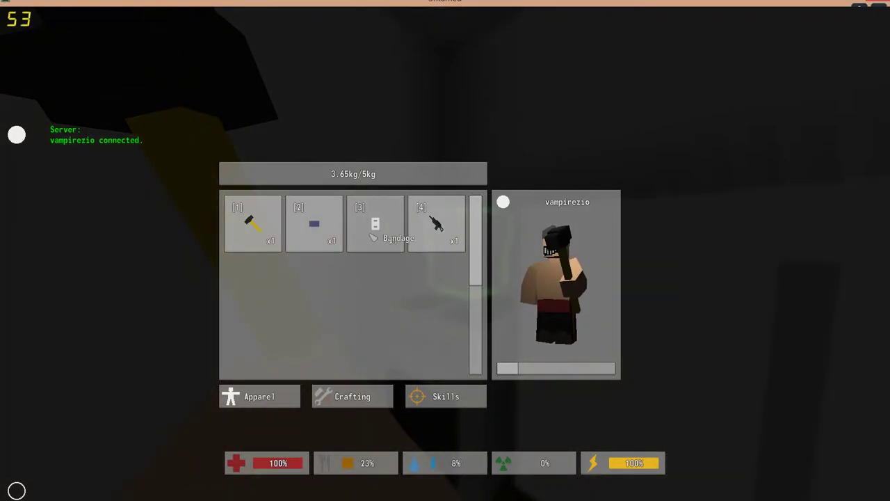
pyautogui.press('Tab')
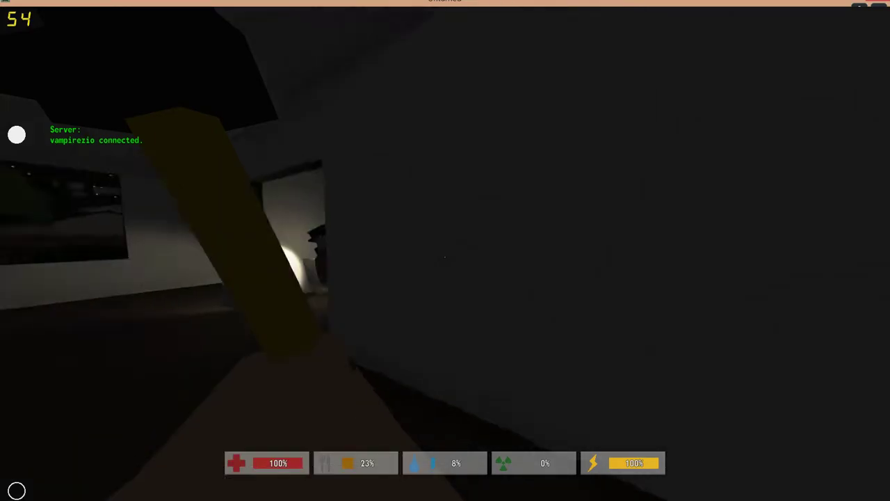
pyautogui.press('w')
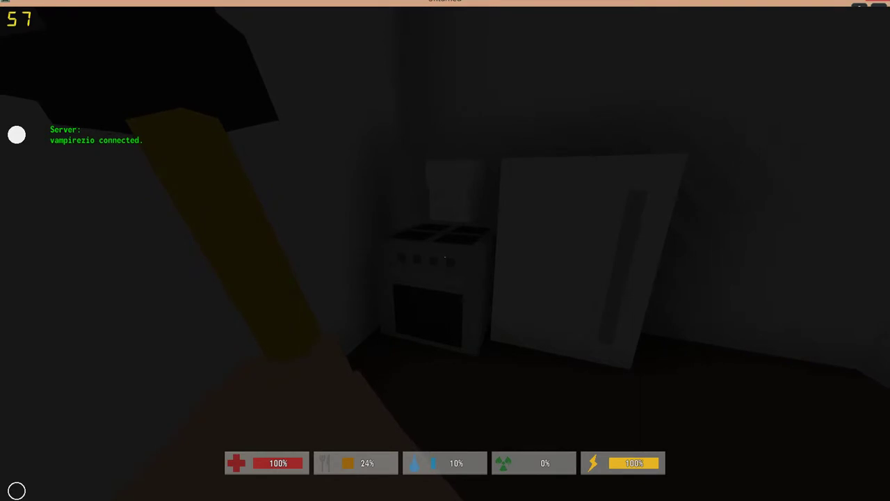
# Drop the Bandage from slot 3 to free a slot.
pyautogui.press('Tab')
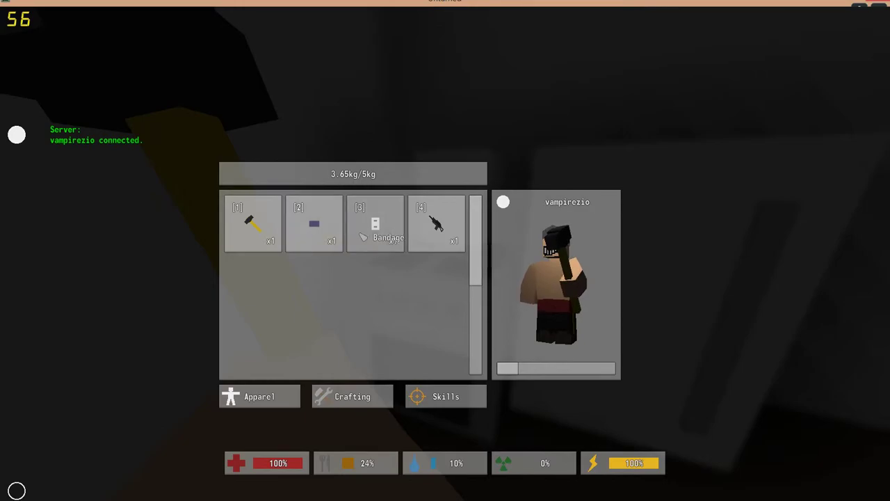
pyautogui.click(376, 222)
pyautogui.click(455, 136)
pyautogui.press('Tab')
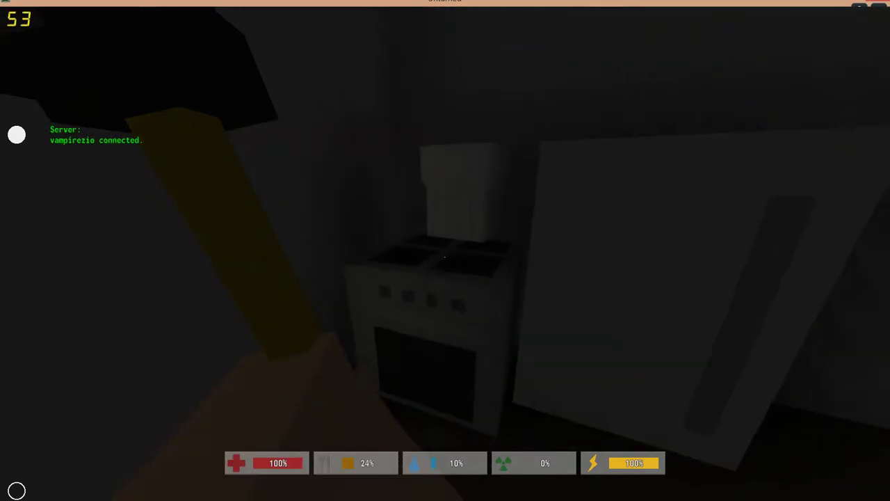
# Pick up the Chef Hat and wear it.
pyautogui.press('f')
pyautogui.press('Tab')
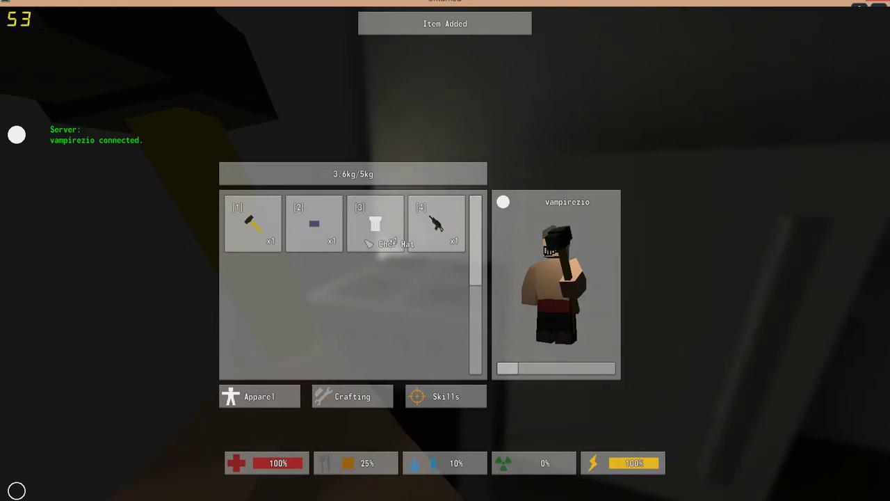
pyautogui.click(368, 244)
pyautogui.click(455, 138)
pyautogui.press('Tab')
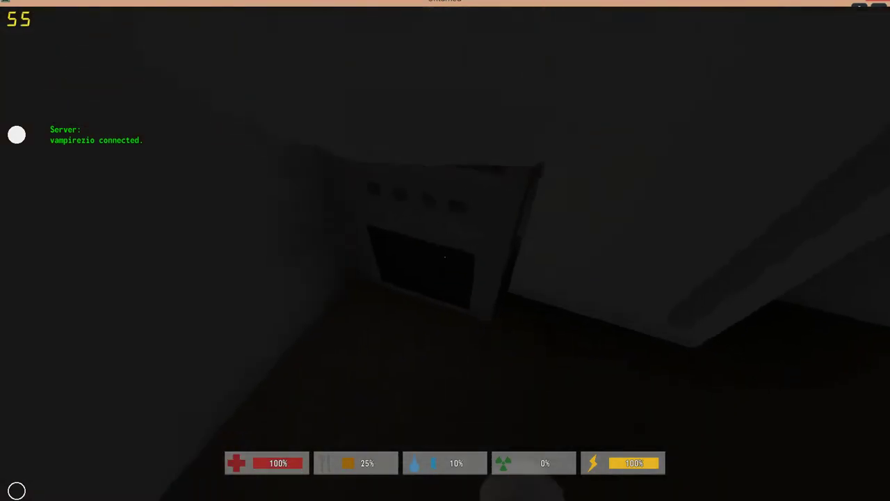
# Pick the Bandage back up and equip the sledgehammer.
pyautogui.press('f')
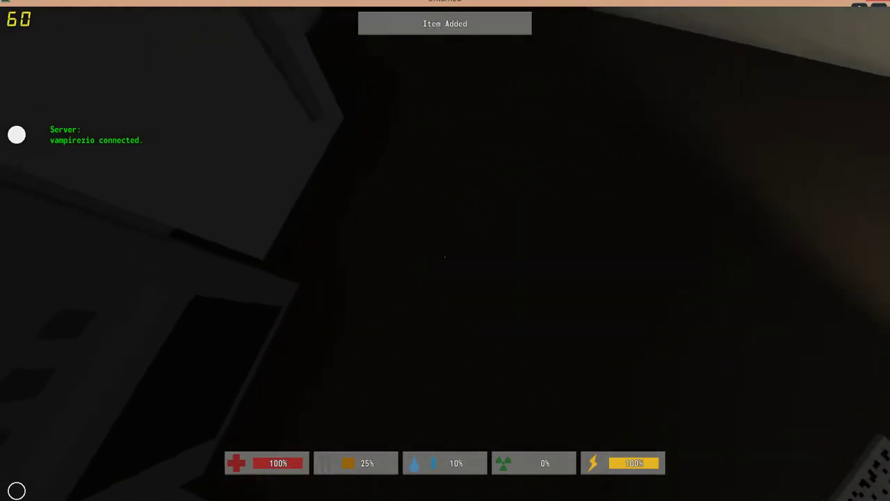
pyautogui.press('Tab')
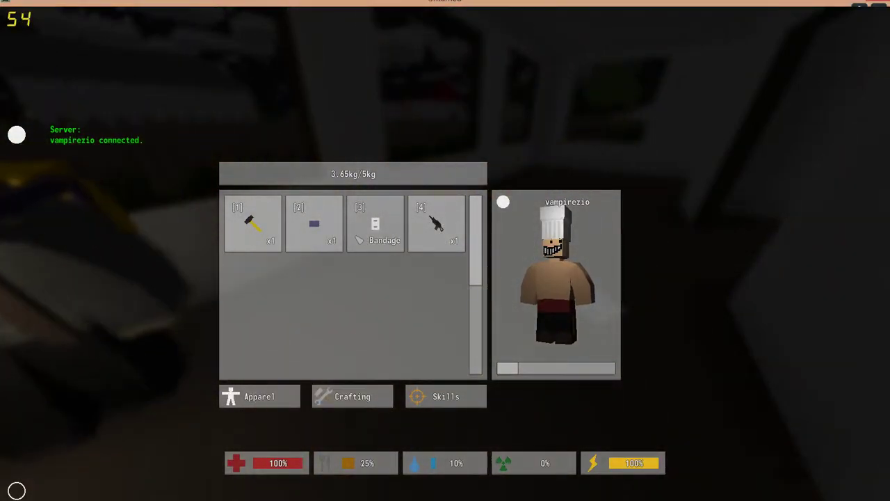
pyautogui.click(253, 223)
pyautogui.click(452, 110)
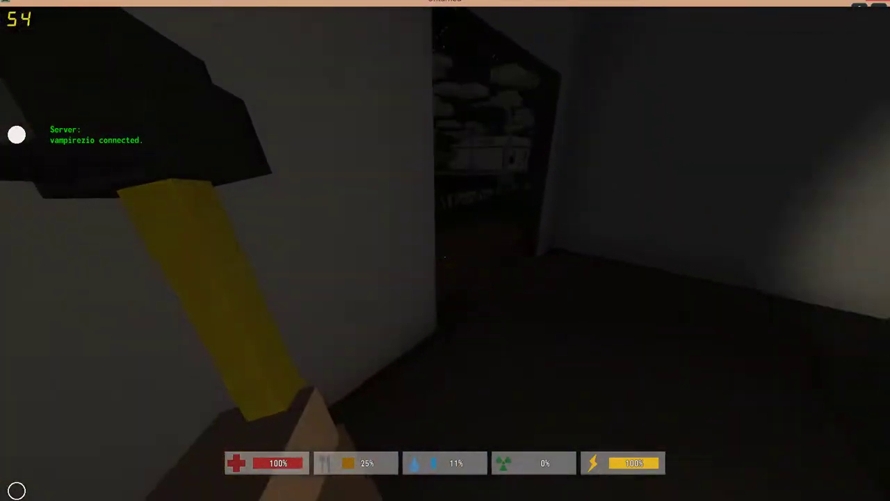
# Leave the house and walk past the crates to the red box, then into the street.
pyautogui.press('w')
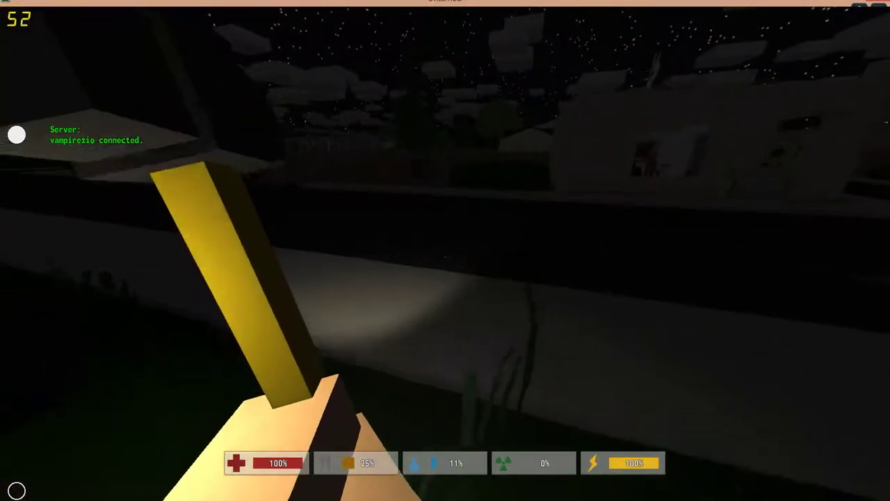
pyautogui.press('w')
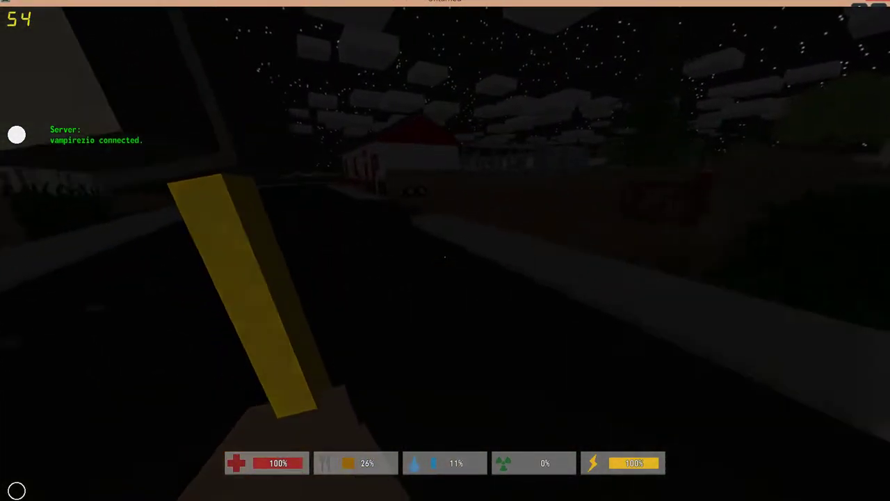
pyautogui.press('w')
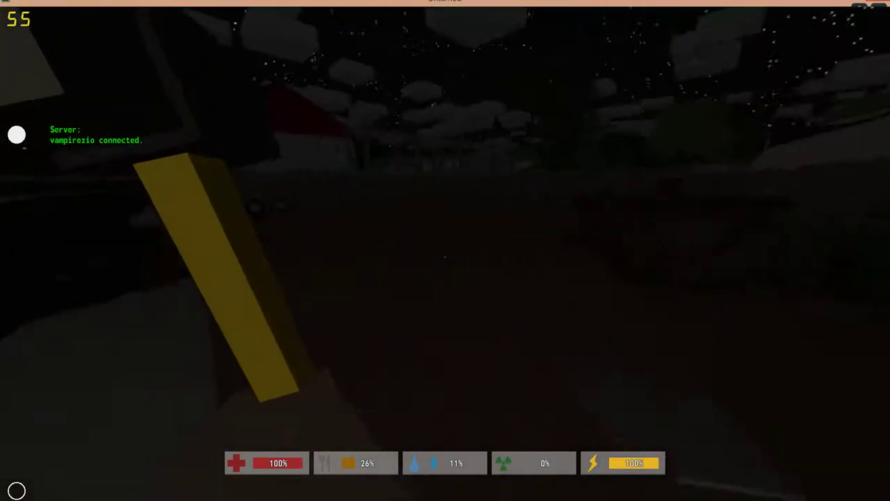
pyautogui.press('w')
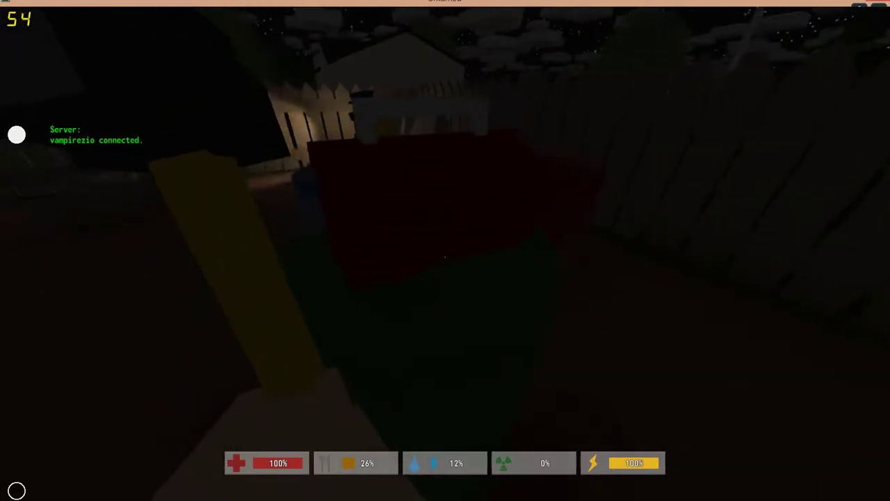
pyautogui.press('w')
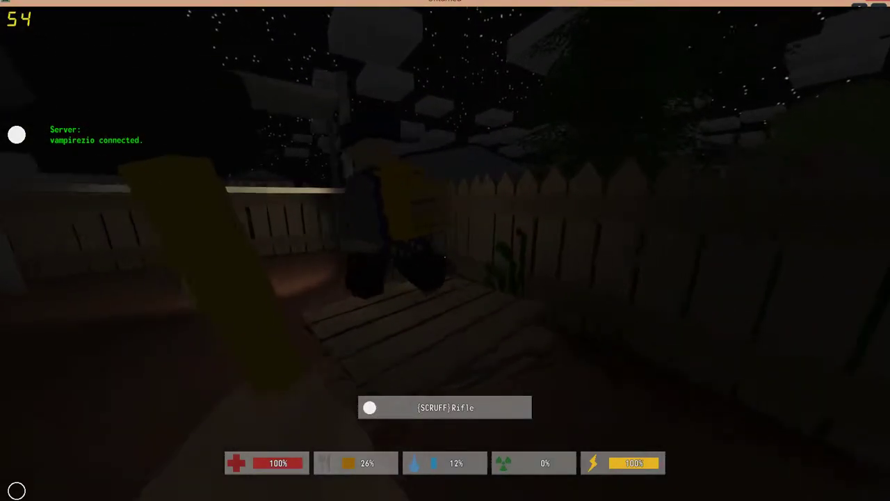
pyautogui.press('w')
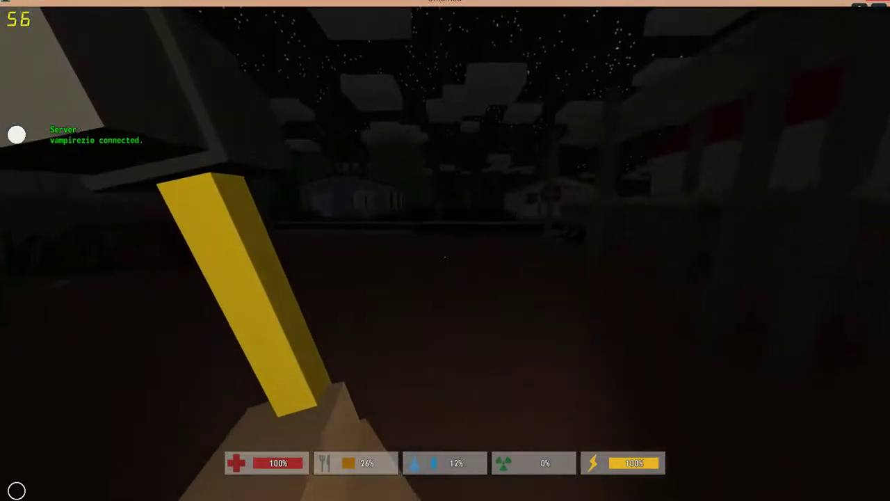
# Walk past the fire station into the mechanic garage, try taking the crowbar, and exit.
pyautogui.press('w')
pyautogui.press('w')
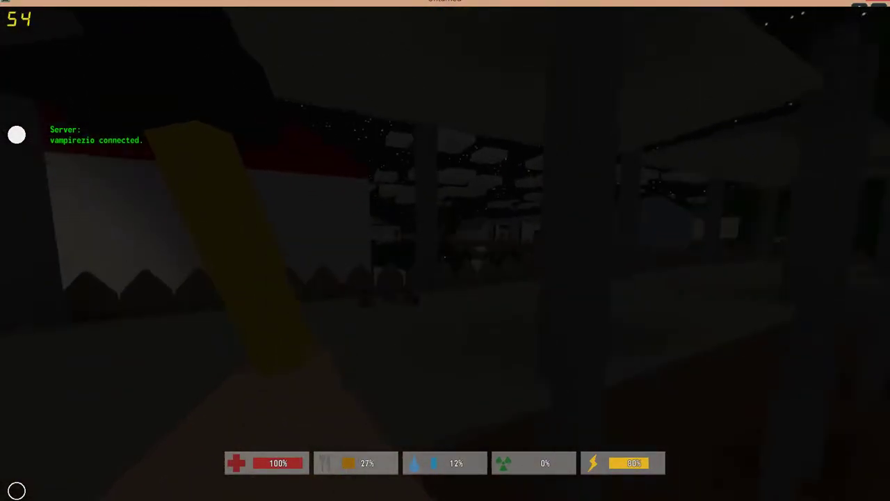
pyautogui.press('w')
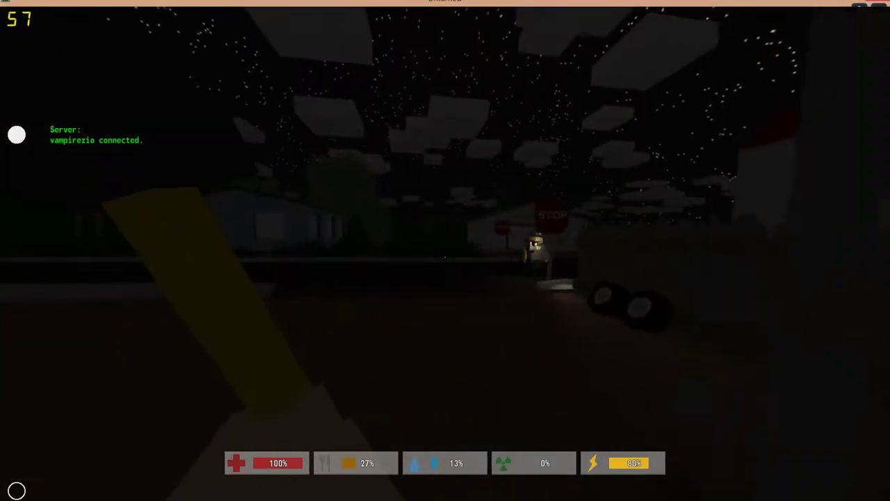
pyautogui.press('w')
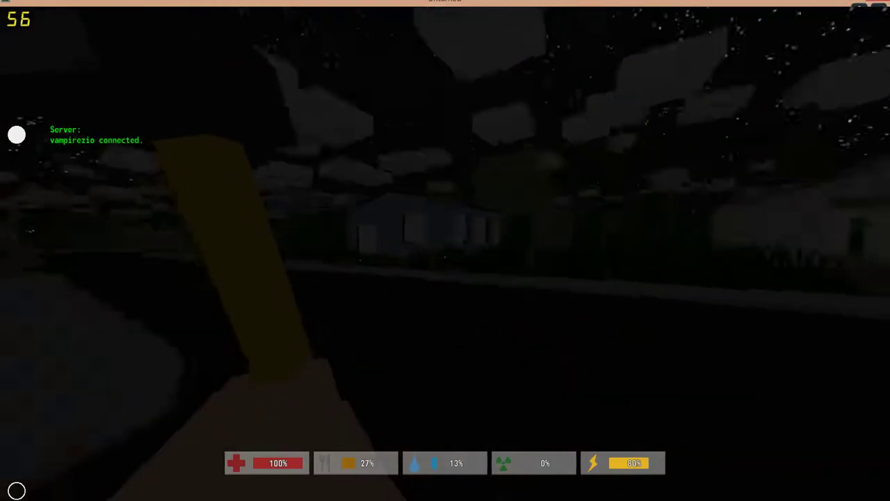
pyautogui.press('w')
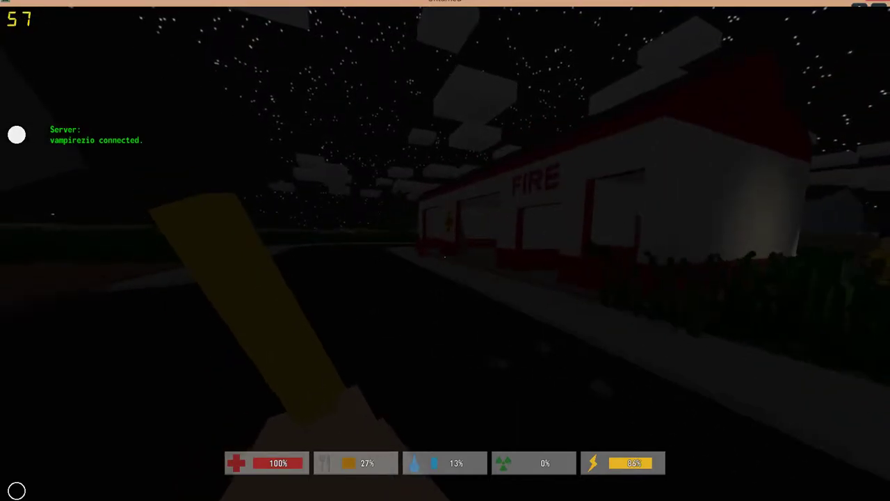
pyautogui.press('w')
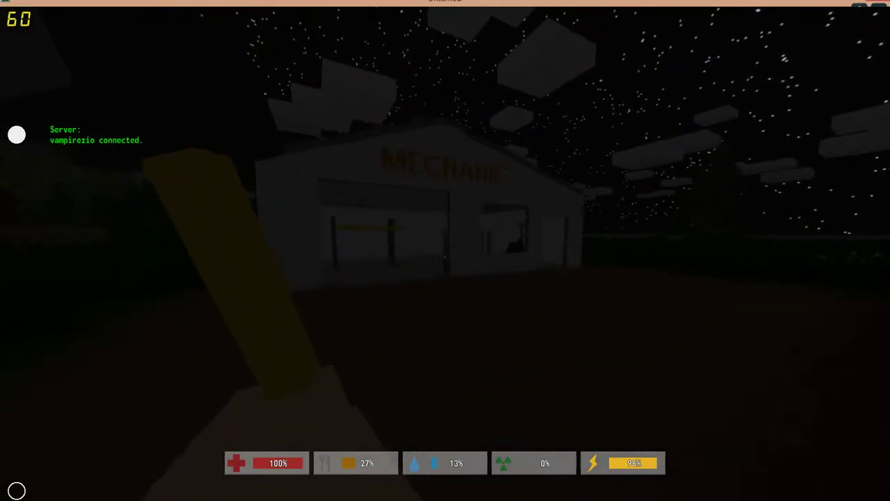
pyautogui.press('w')
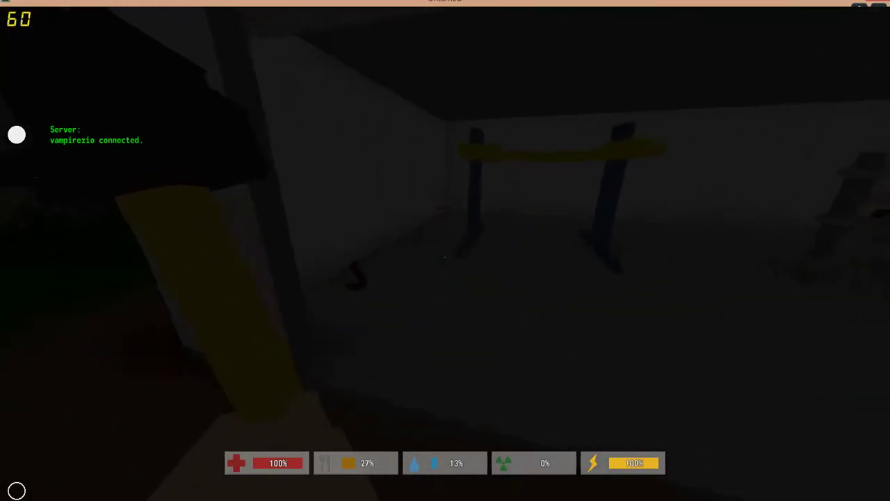
pyautogui.press('f')
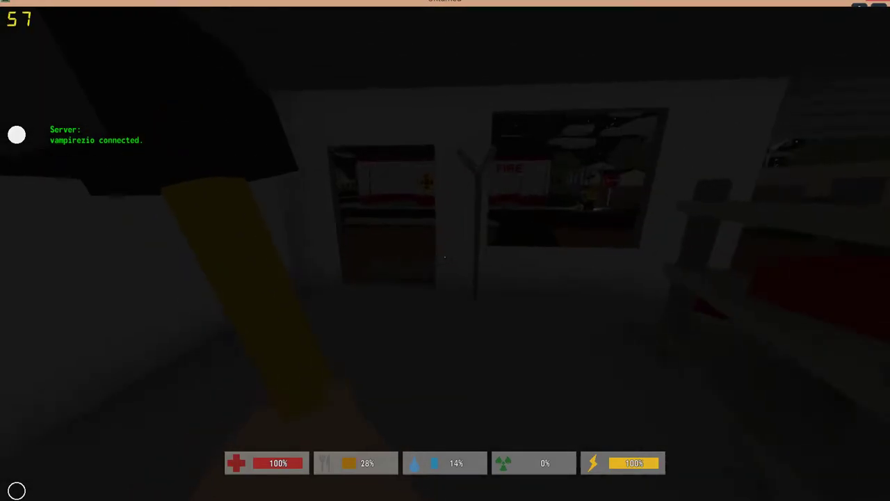
pyautogui.press('w')
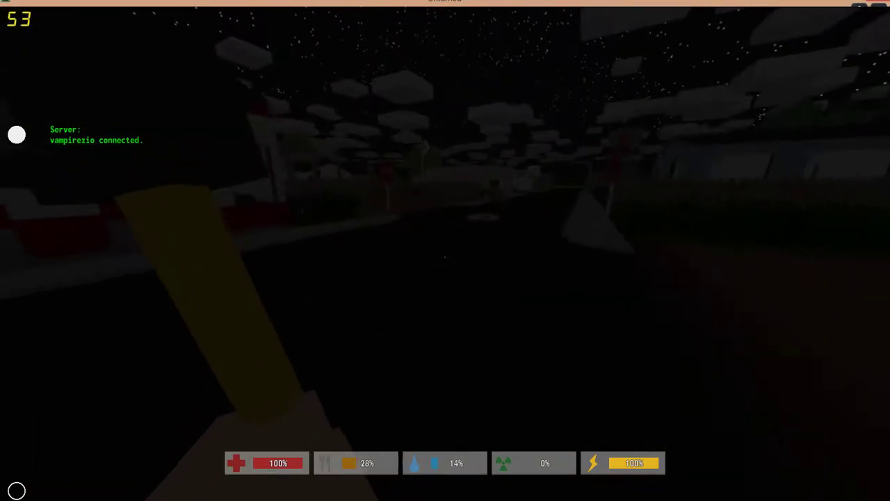
# Swing at the charging police zombie and run into the fire station.
pyautogui.press('w')
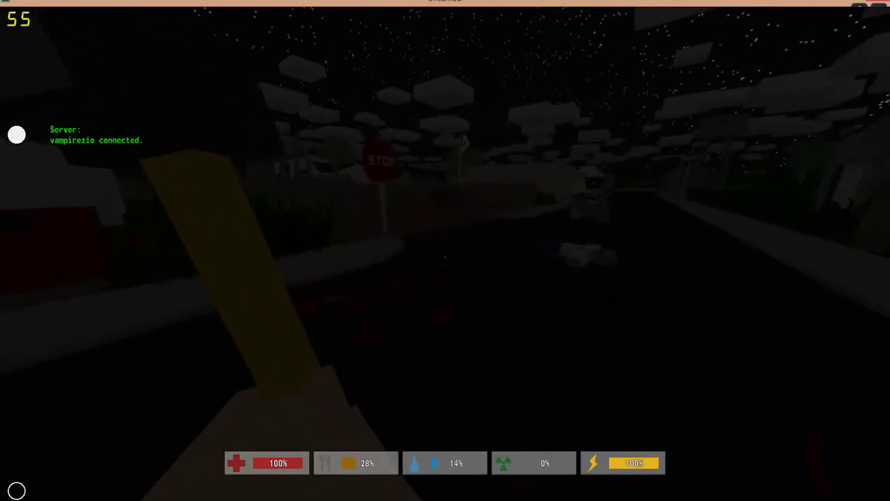
pyautogui.click(445, 251)
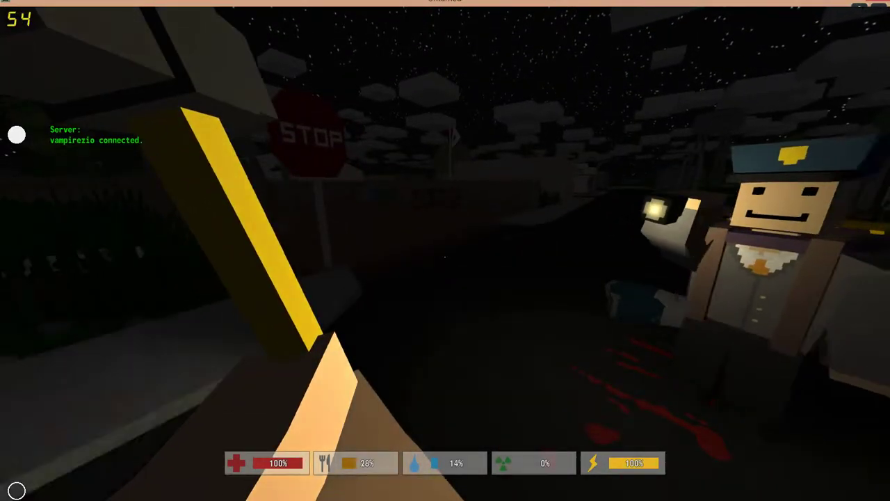
pyautogui.press('w')
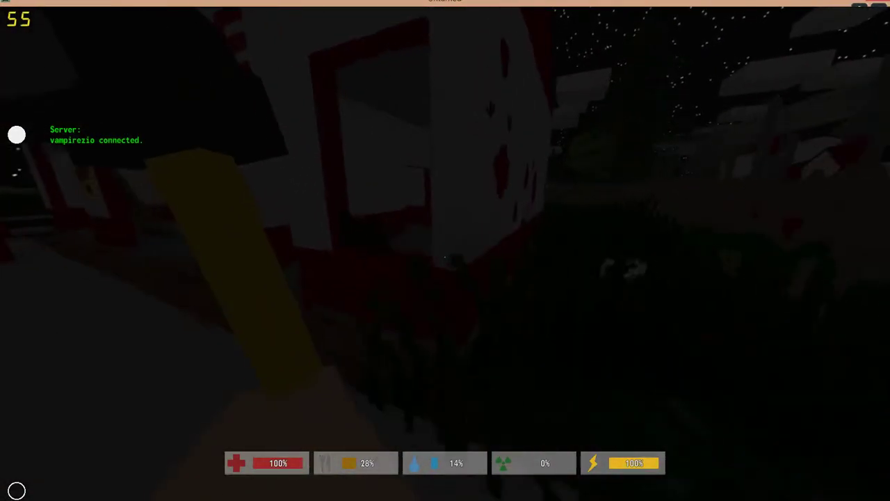
pyautogui.press('w')
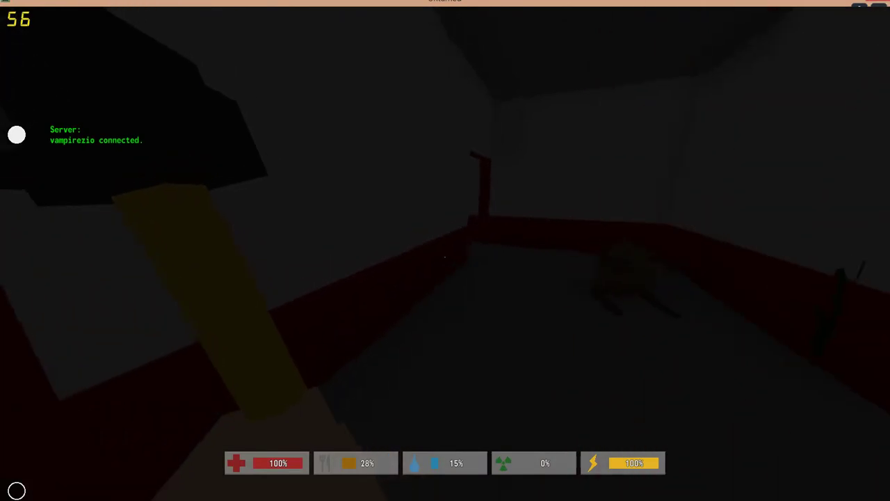
# Approach the Baseball Bat and Fireaxe, then strike the police zombie twice with the fireaxe.
pyautogui.press('w')
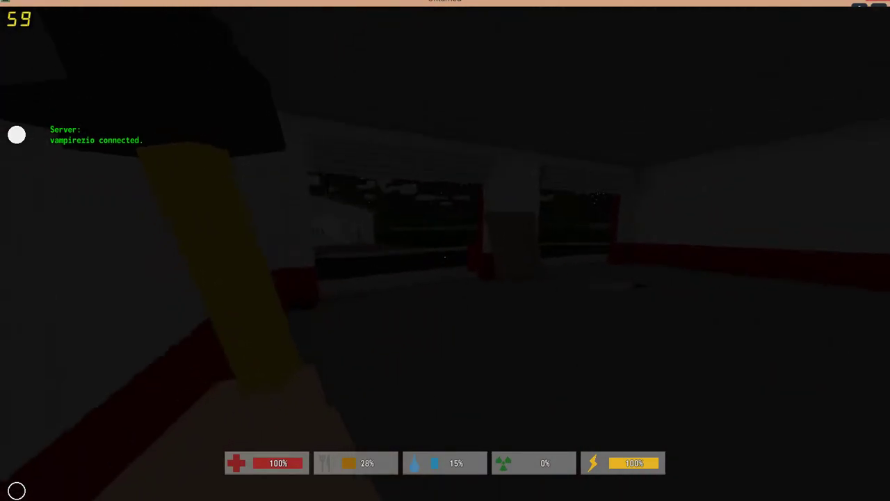
pyautogui.press('w')
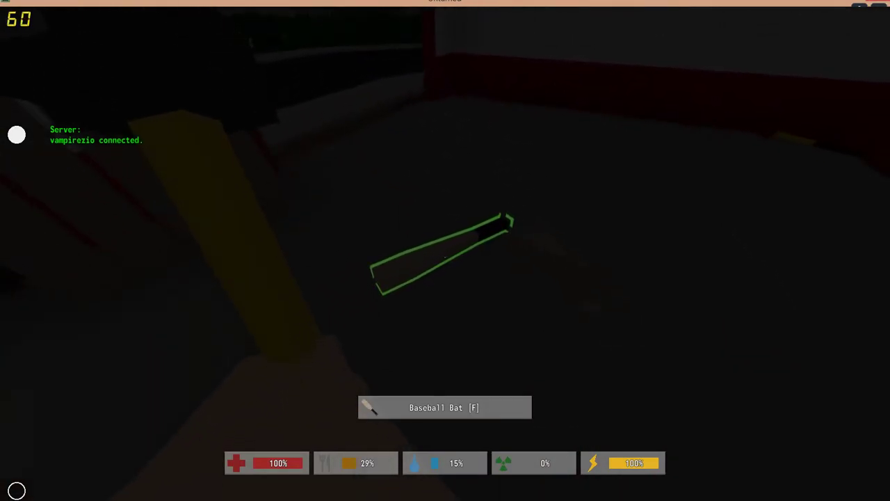
pyautogui.press('s')
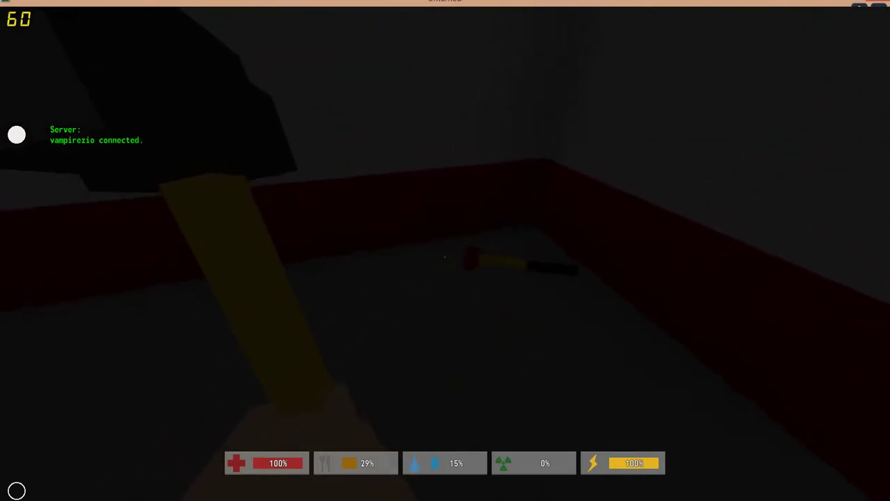
pyautogui.press('w')
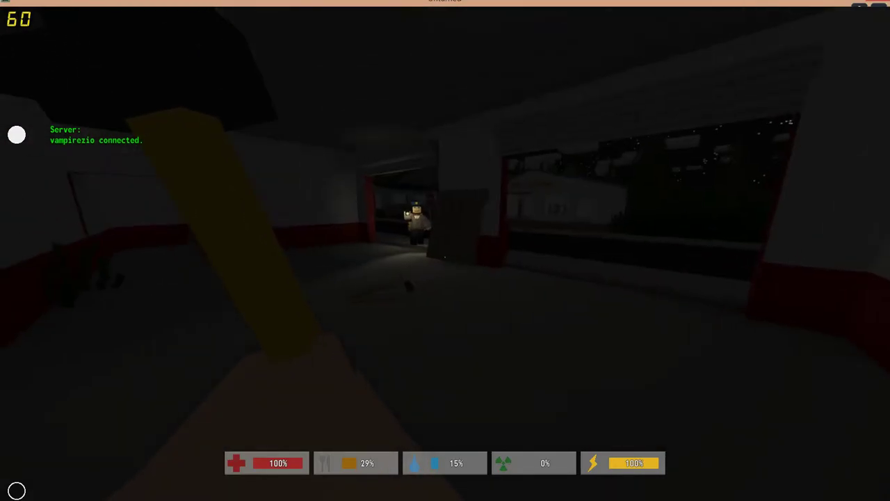
pyautogui.click(445, 251)
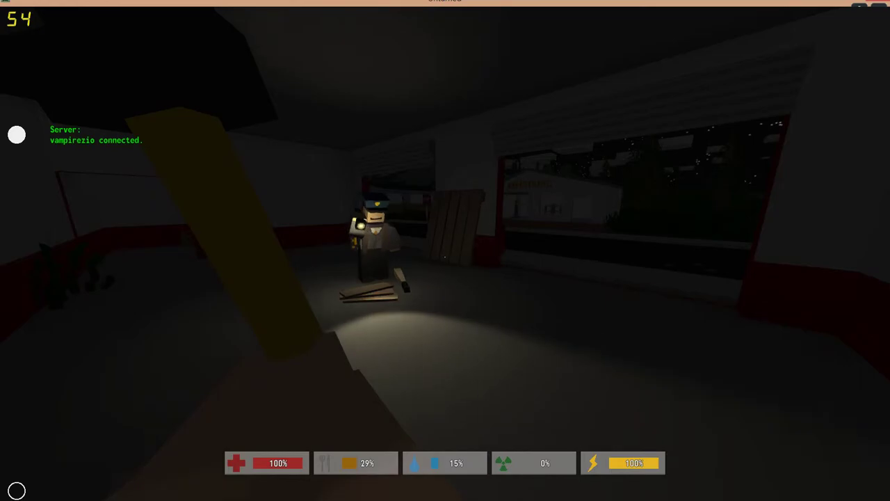
pyautogui.click(445, 250)
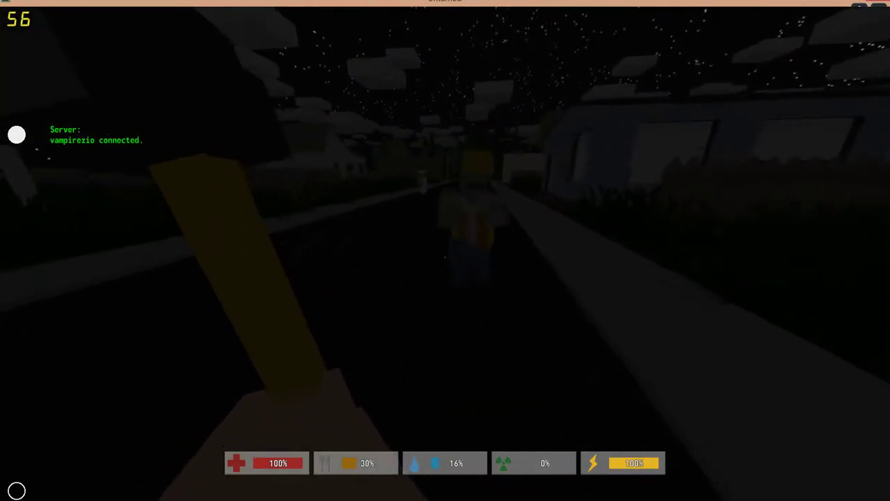
# Swing the fireaxe repeatedly to kill the group of zombies on the night road.
pyautogui.click(445, 256)
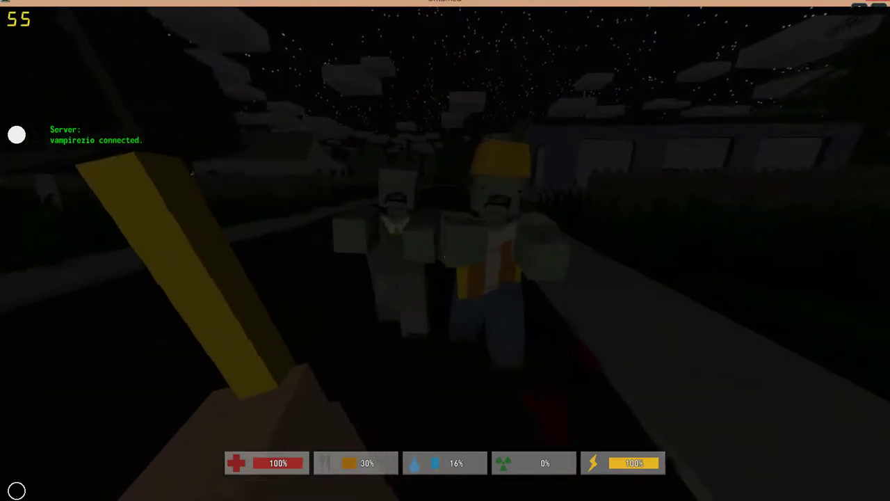
pyautogui.click(445, 256)
pyautogui.click(445, 256)
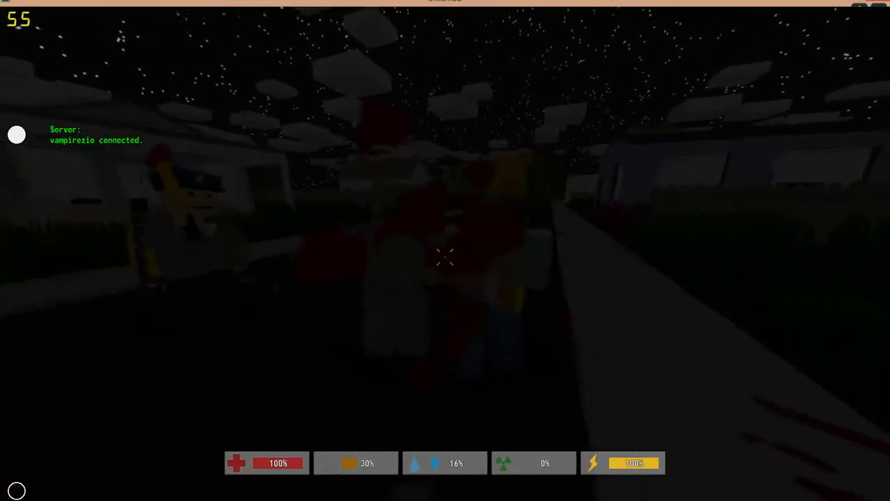
pyautogui.click(445, 256)
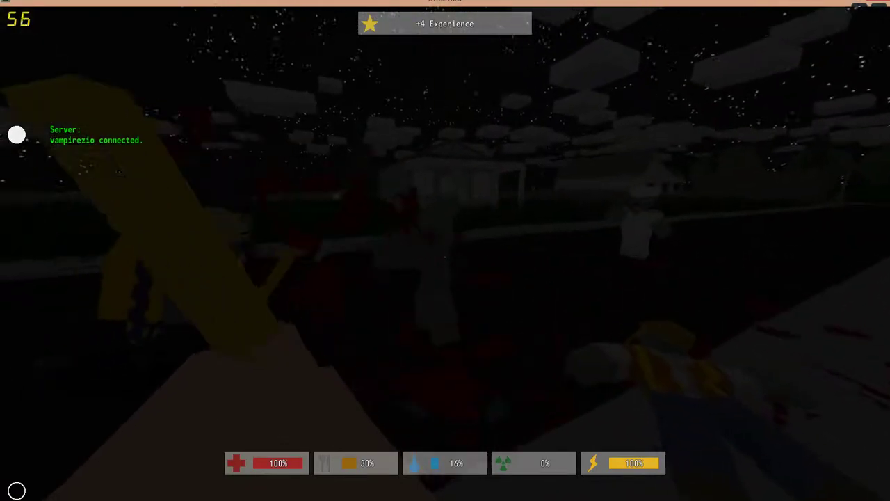
pyautogui.click(445, 256)
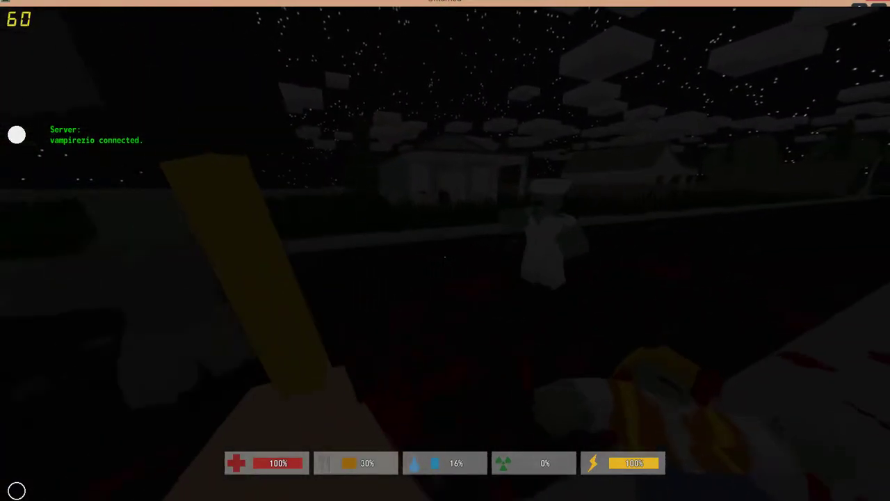
pyautogui.click(445, 256)
pyautogui.click(445, 256)
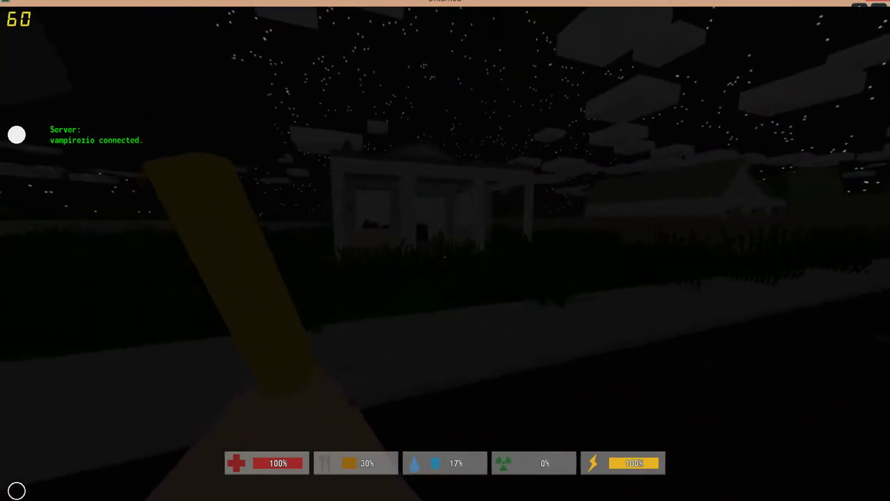
# Cross the road into the building and try picking up the Magick Cloak by the armchair.
pyautogui.press('w')
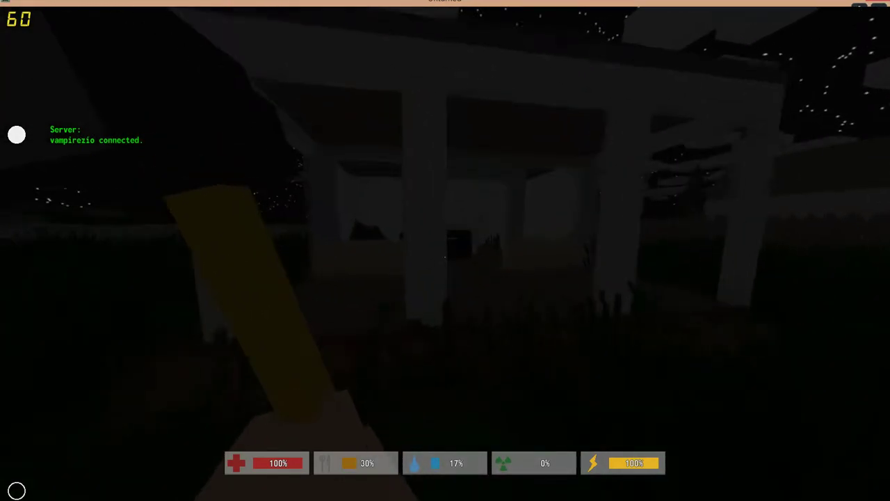
pyautogui.press('w')
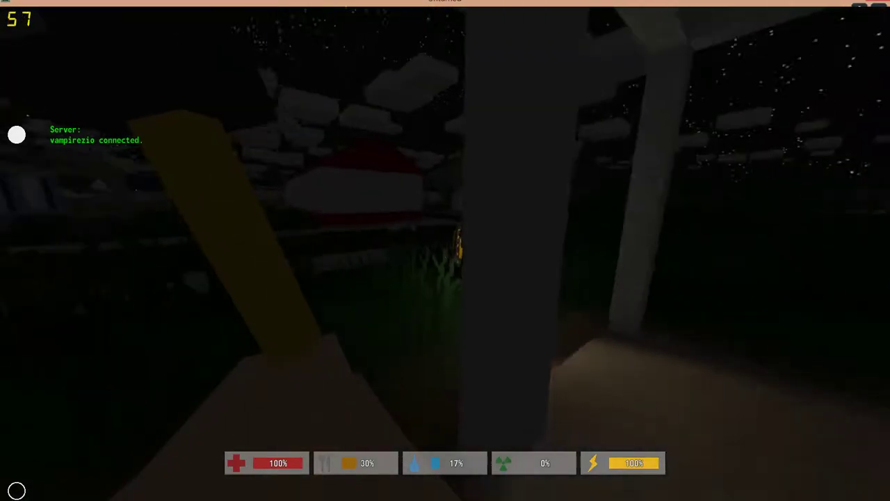
pyautogui.press('w')
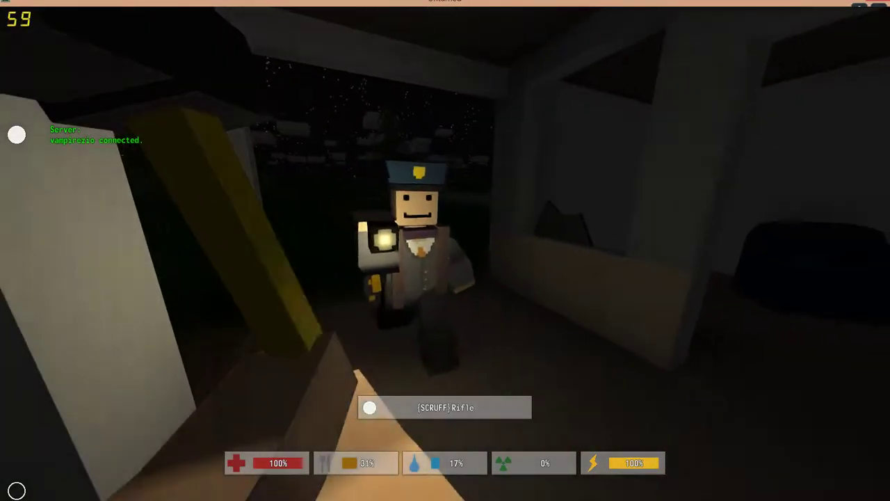
pyautogui.press('w')
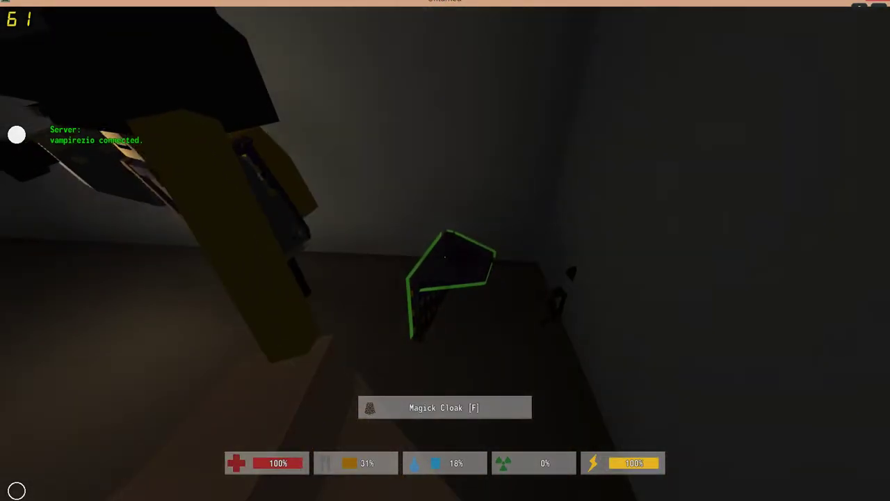
pyautogui.press('f')
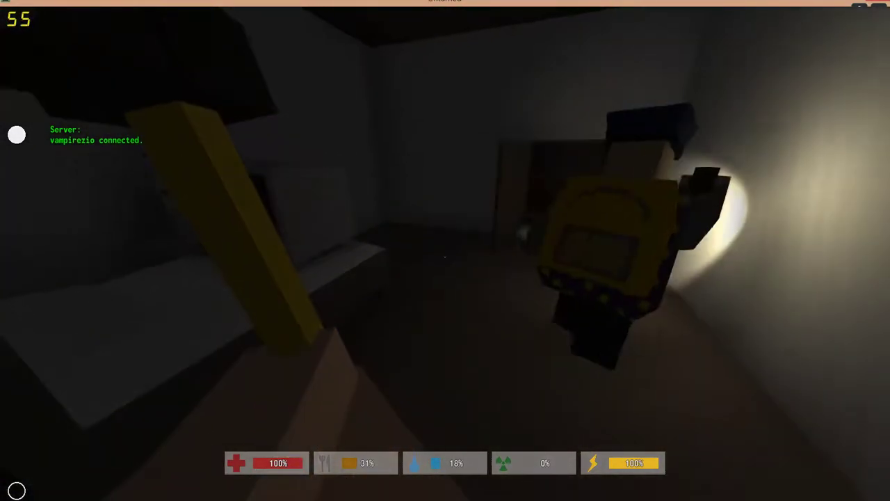
# Drop the Canned Tuna, pick up the Magick Cloak, then collect the tuna again.
pyautogui.press('Tab')
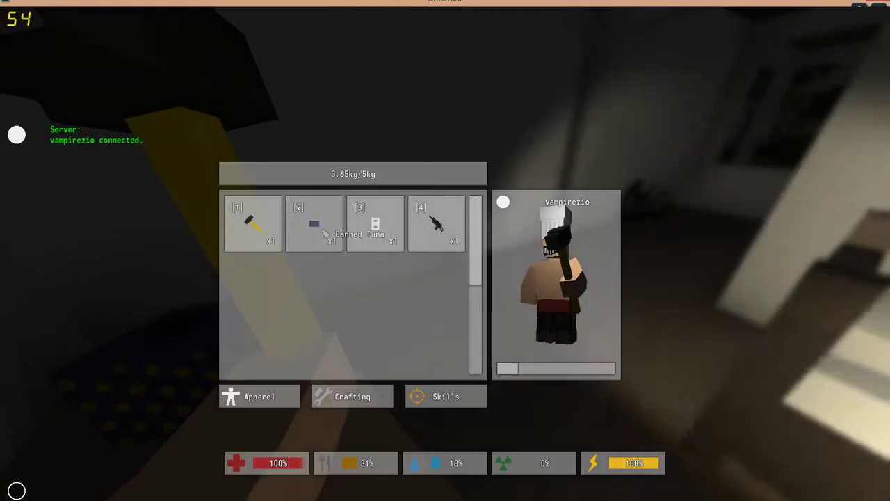
pyautogui.click(313, 224)
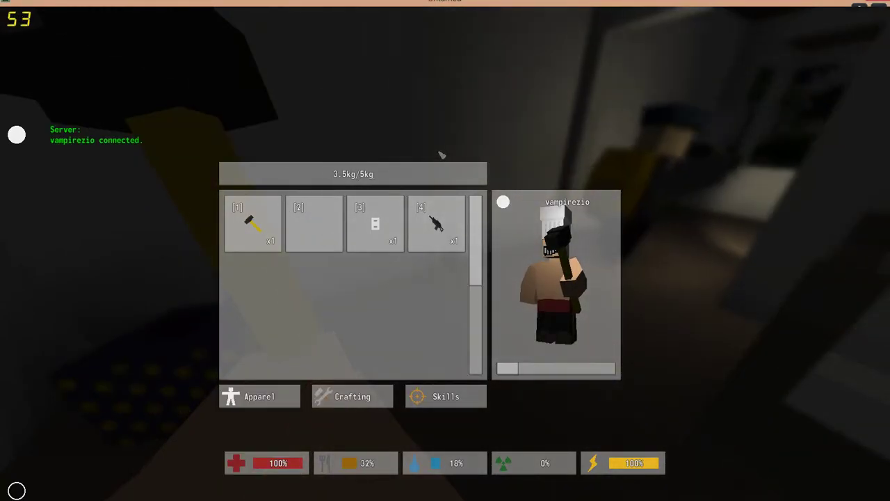
pyautogui.press('Tab')
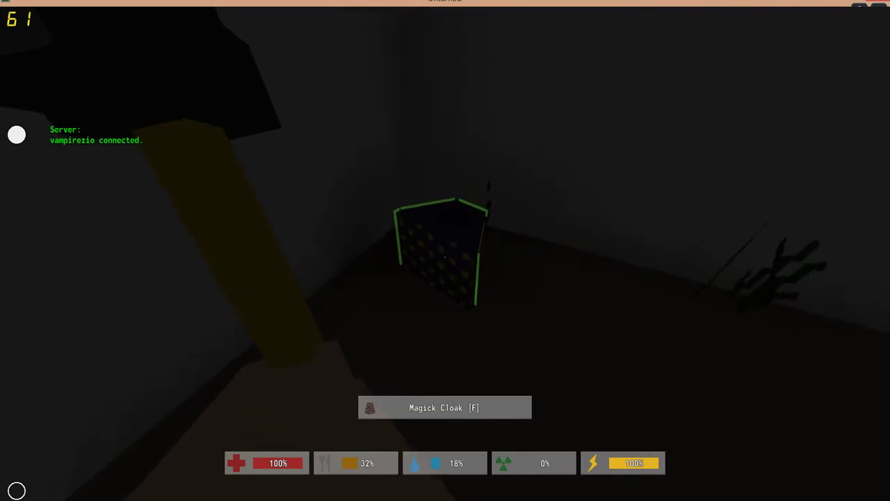
pyautogui.press('f')
pyautogui.press('Tab')
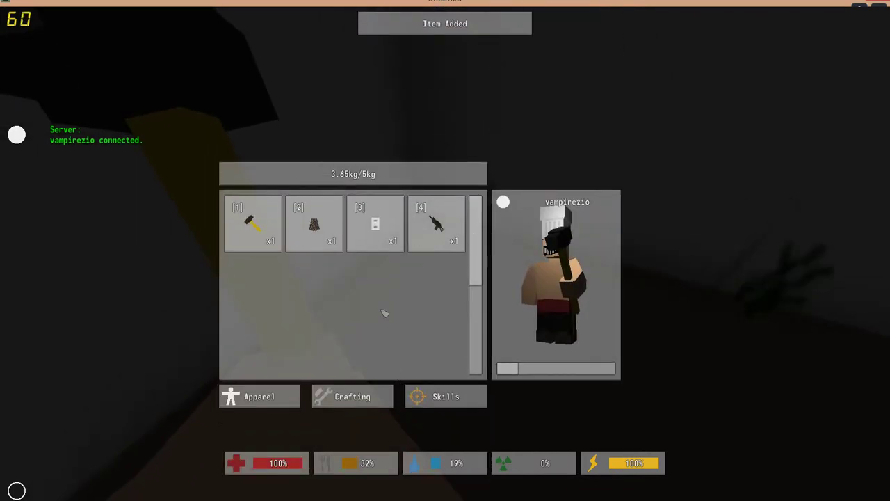
pyautogui.press('Tab')
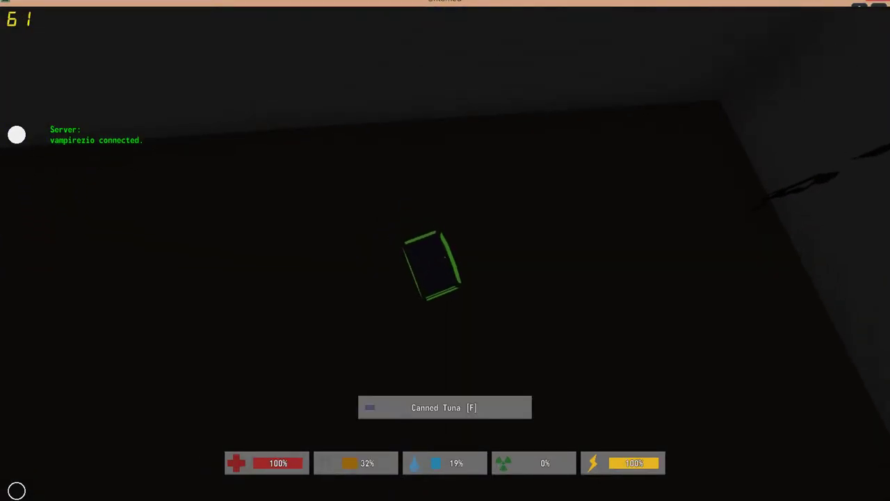
pyautogui.press('f')
pyautogui.press('w')
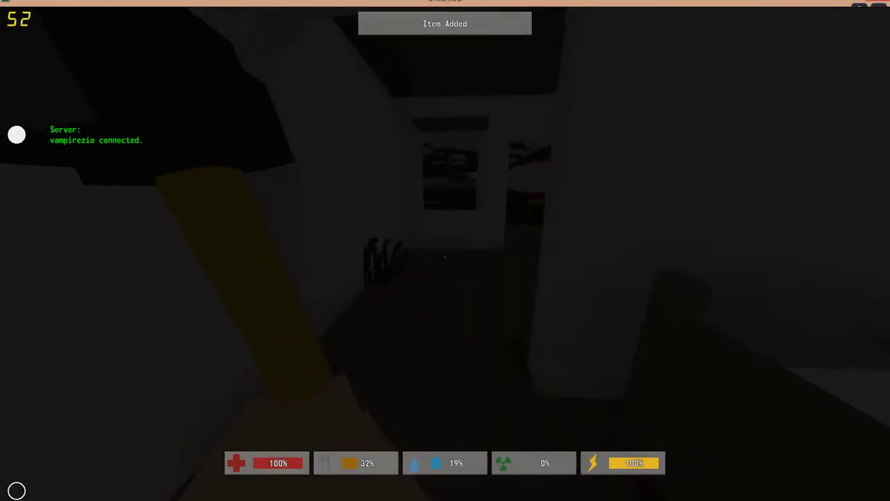
# Climb out the window, cross the yard, and kill the zombie.
pyautogui.press('w')
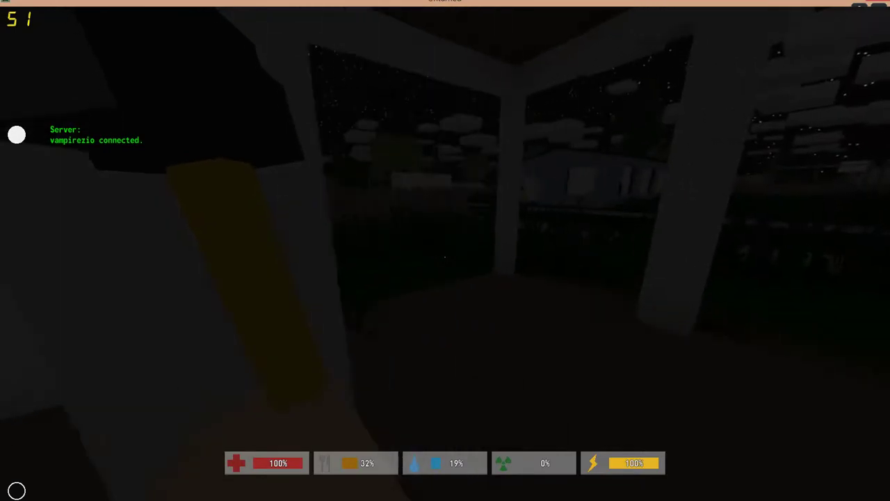
pyautogui.press('w')
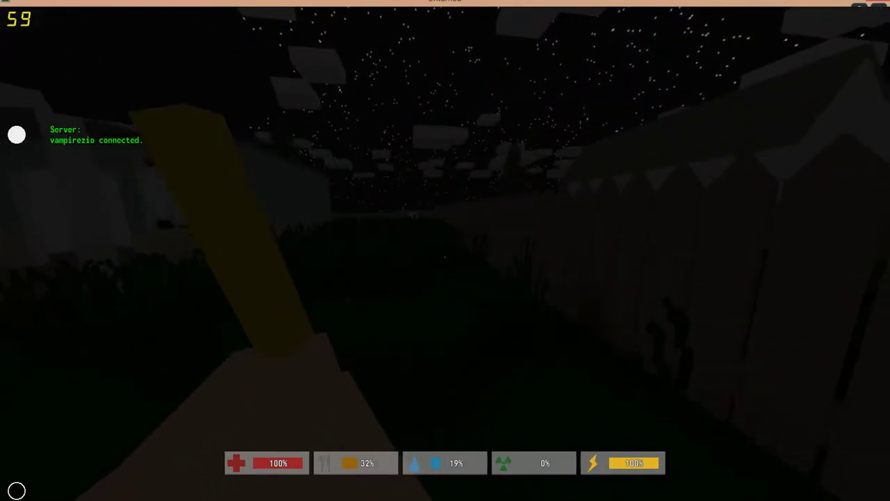
pyautogui.press('w')
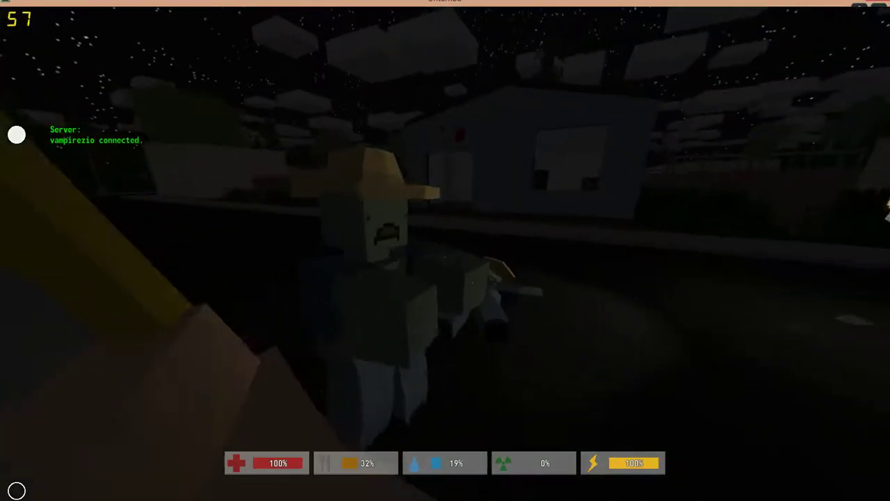
pyautogui.click(445, 250)
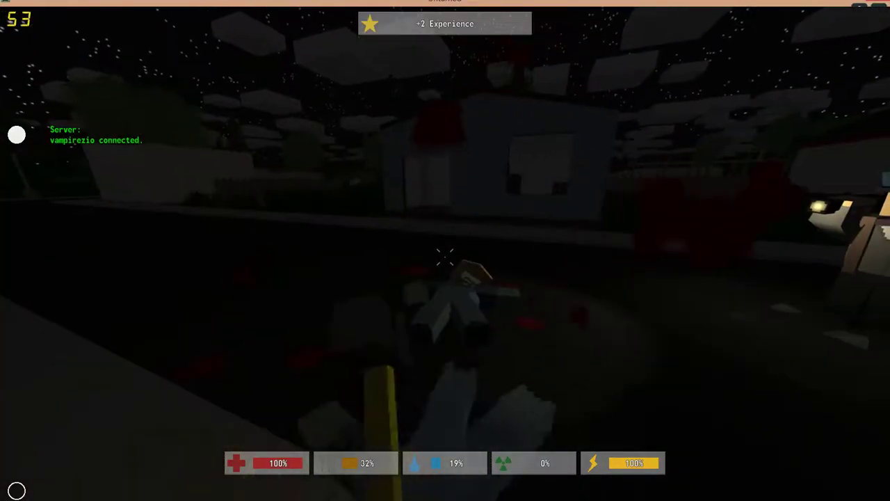
# Scout the nearby house, then sprint back inside and kill the figure there.
pyautogui.press('w')
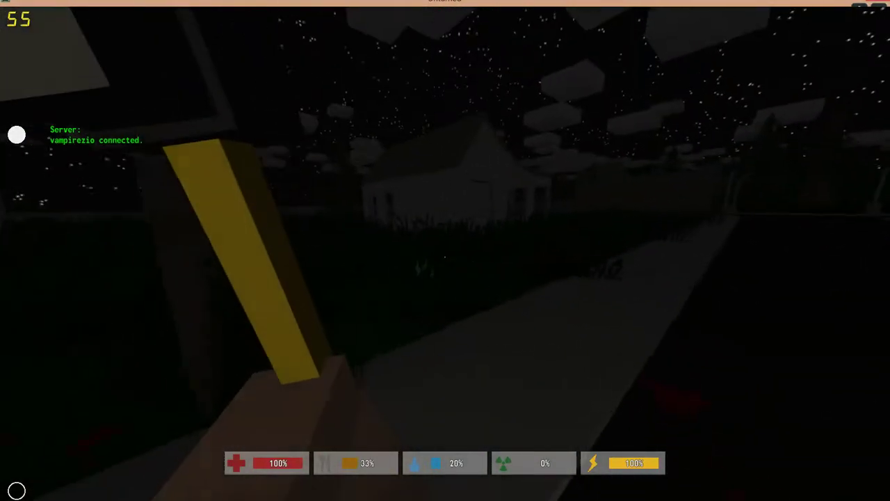
pyautogui.press('w')
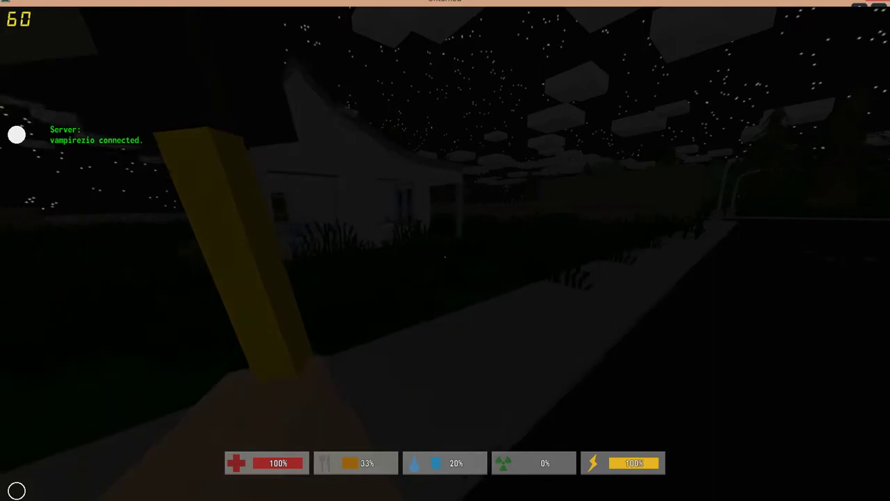
pyautogui.press('w')
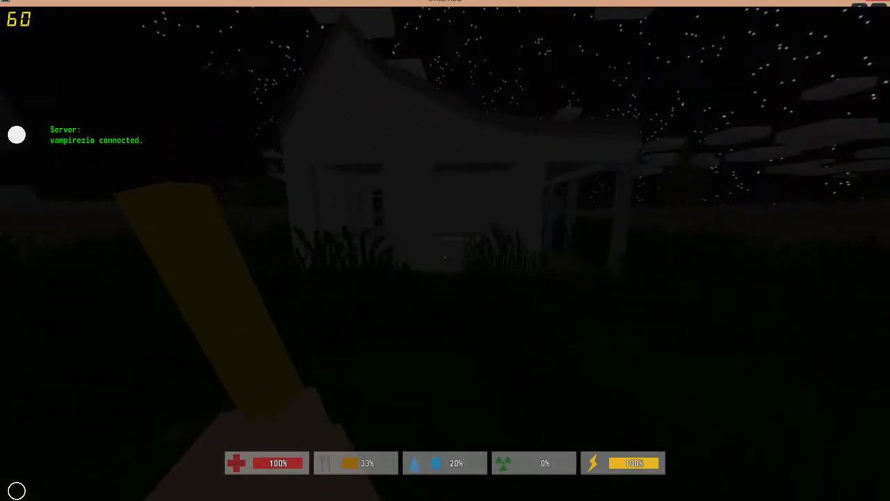
pyautogui.press('w')
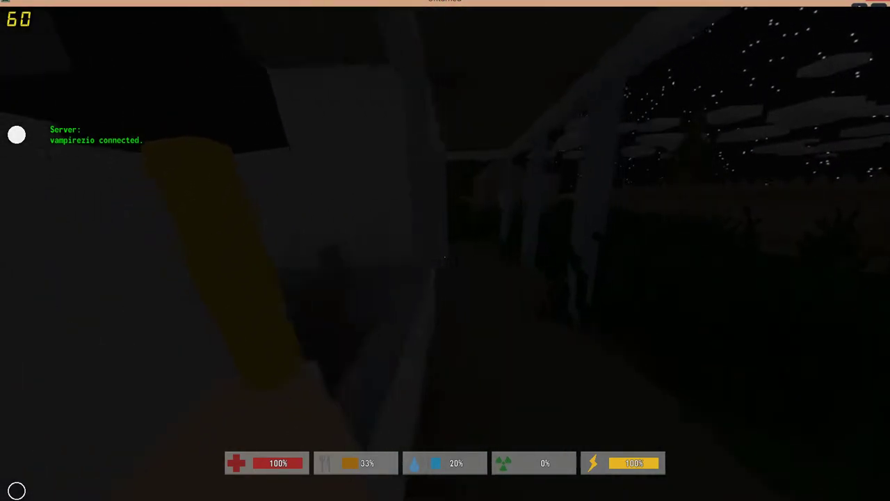
pyautogui.press('w')
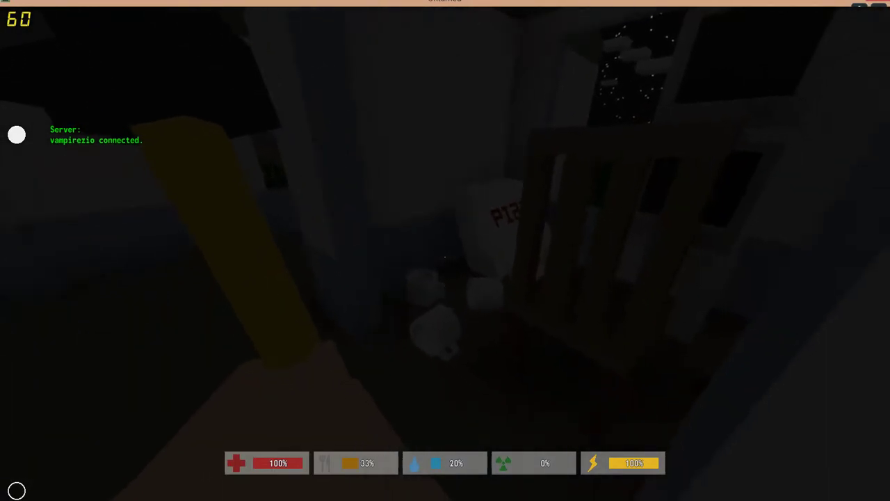
pyautogui.press('w')
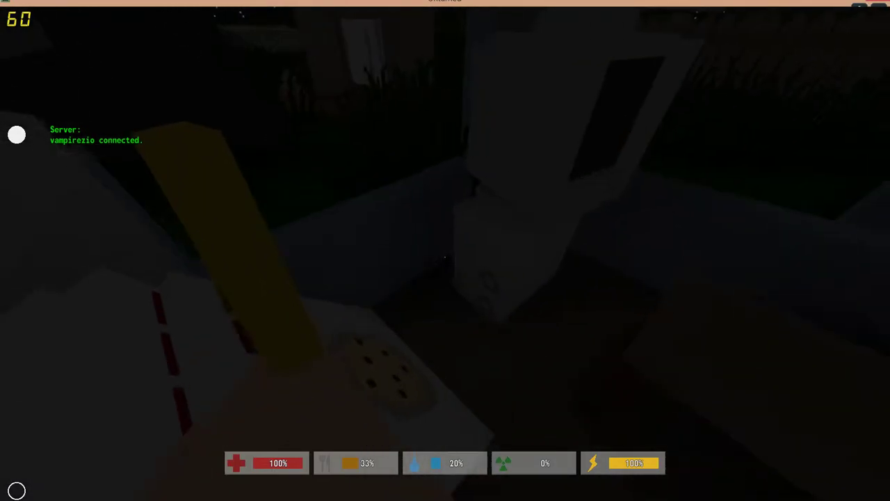
pyautogui.press('w')
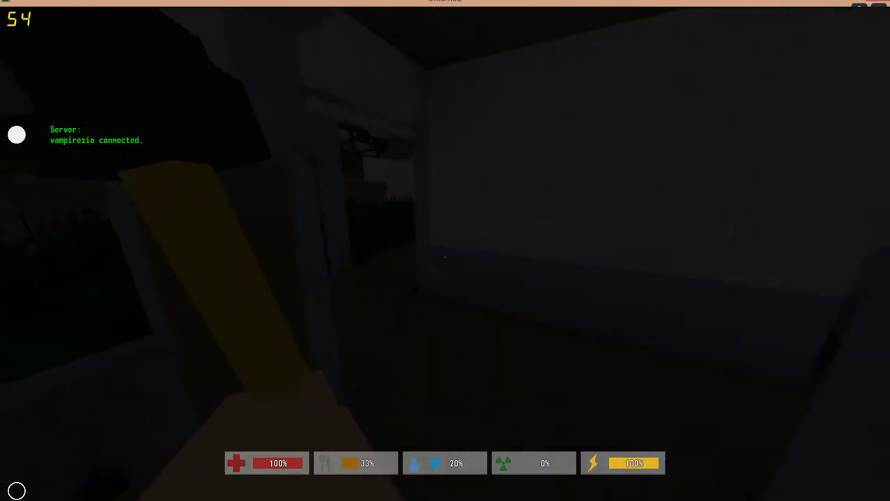
pyautogui.press('w')
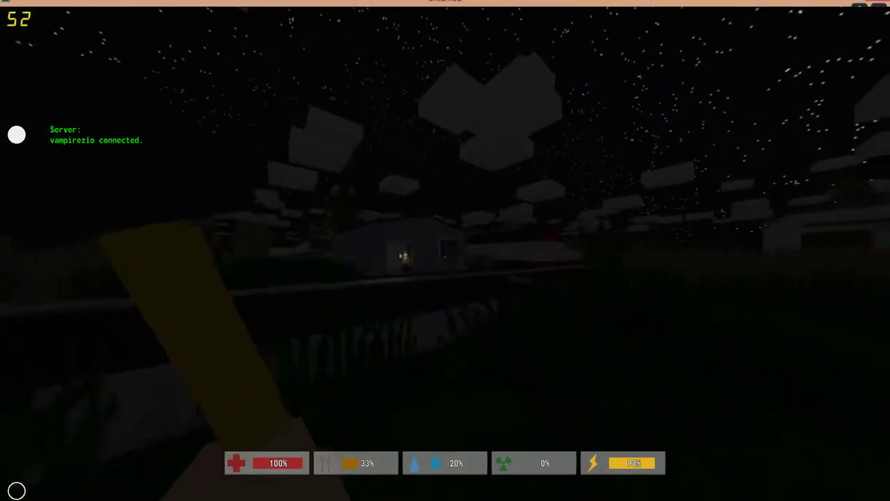
pyautogui.hotkey('shift', 'w')
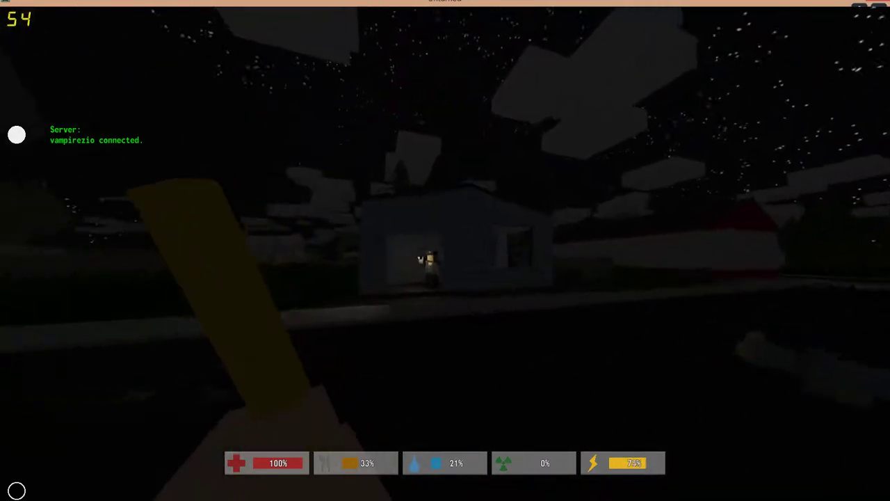
pyautogui.hotkey('shift', 'w')
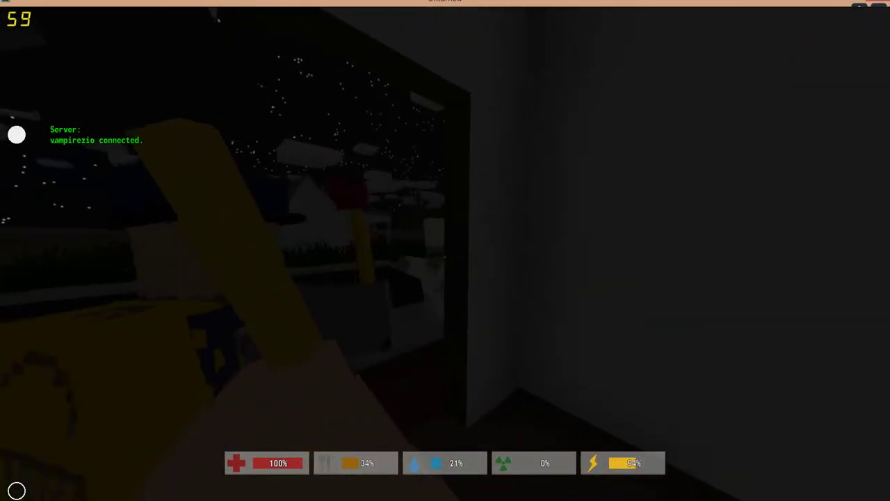
pyautogui.click(445, 250)
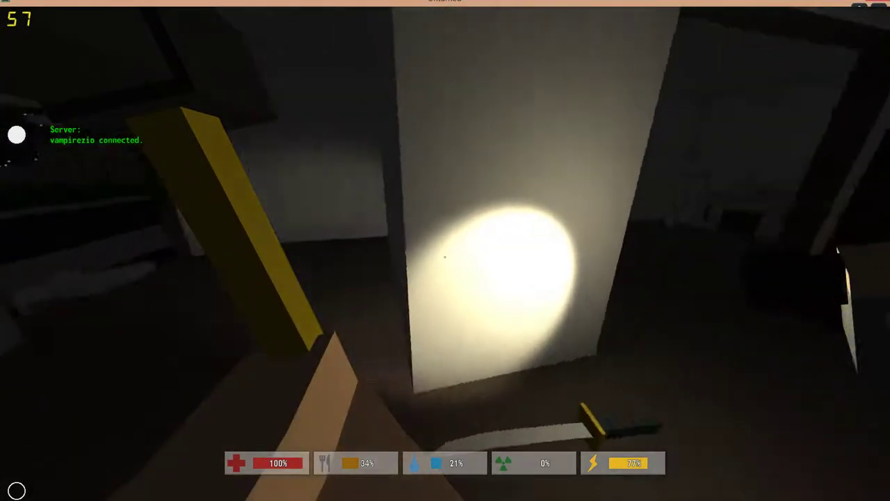
# Drop the sledgehammer and pick up and wield the katana.
pyautogui.press('Tab')
pyautogui.click(252, 222)
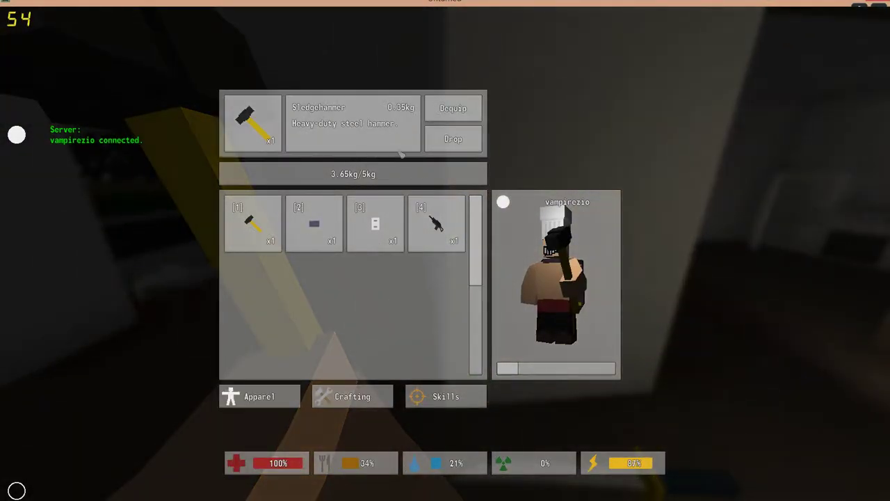
pyautogui.click(453, 137)
pyautogui.press('Tab')
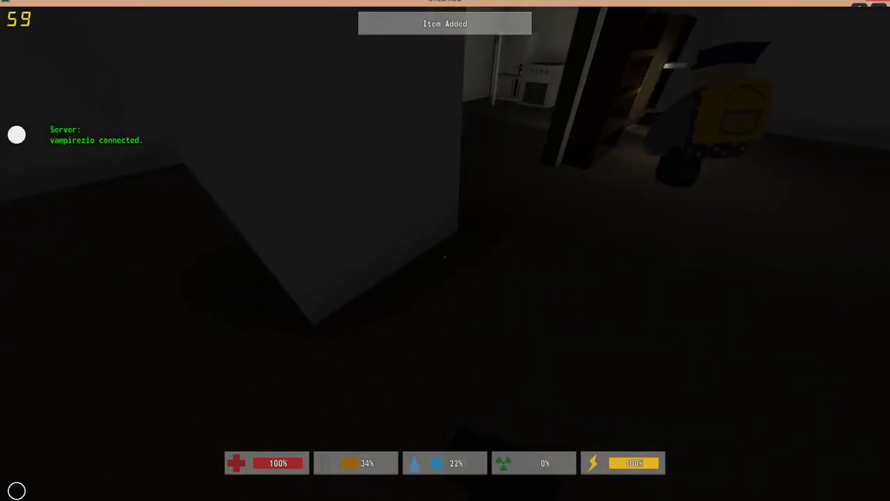
pyautogui.press('1')
# Walk into the kitchen by the stove and pick up the candy bar.
pyautogui.press('w')
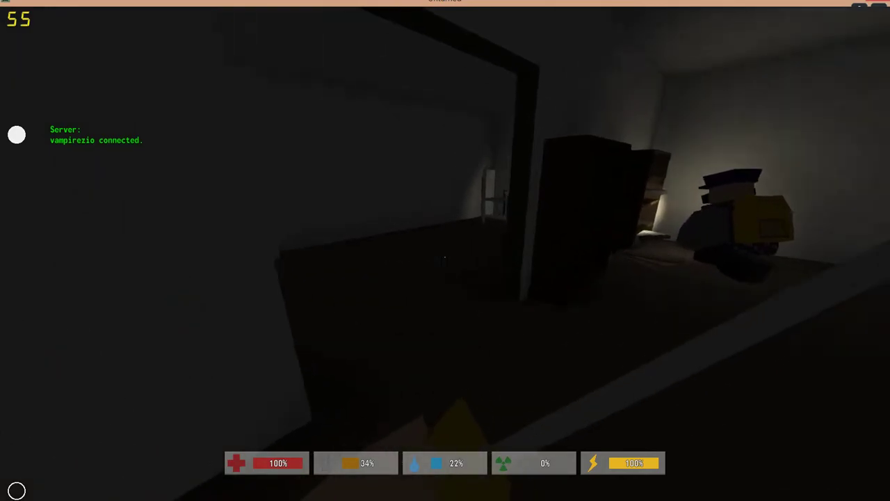
pyautogui.press('w')
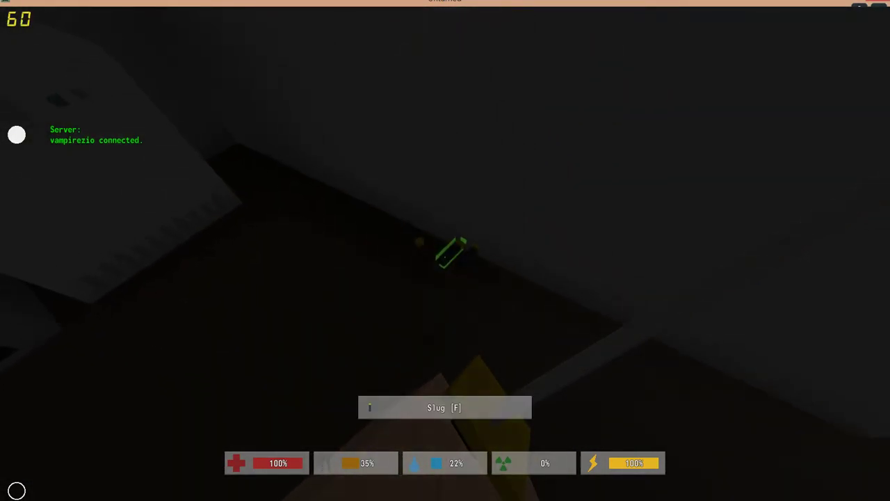
pyautogui.press('s')
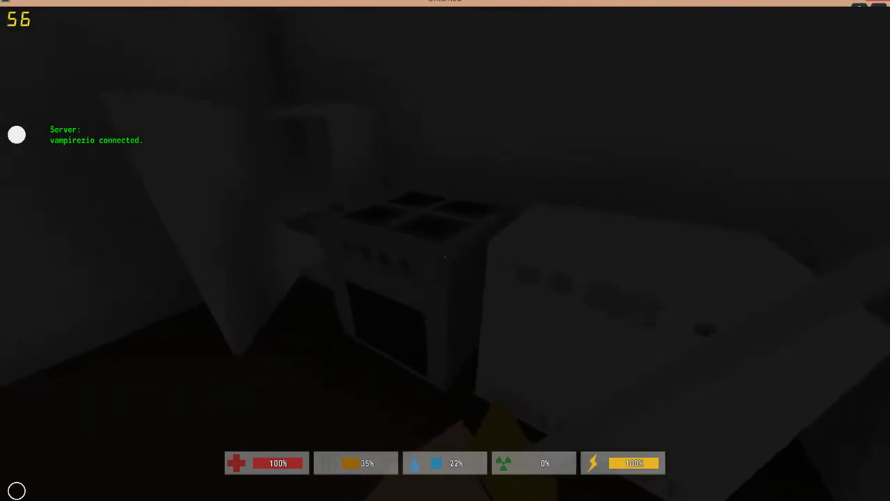
pyautogui.press('f')
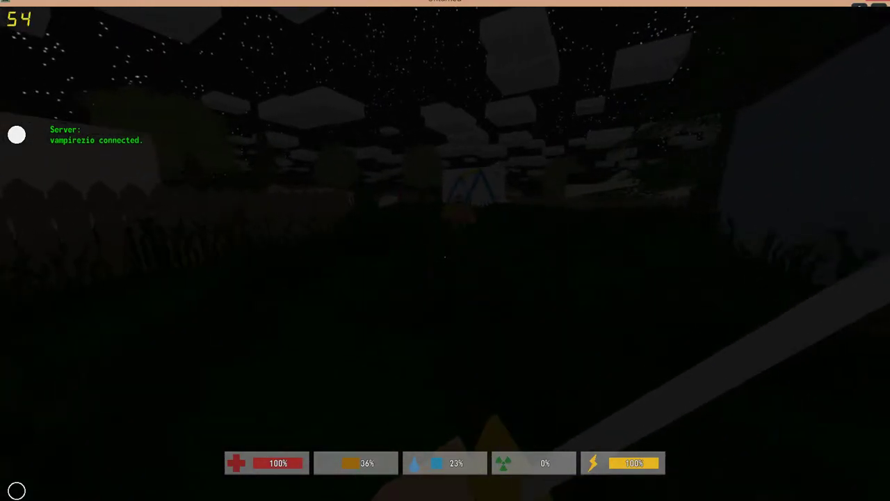
# Strike twice with the katana in the dark room, then return to the night yard.
pyautogui.click(445, 257)
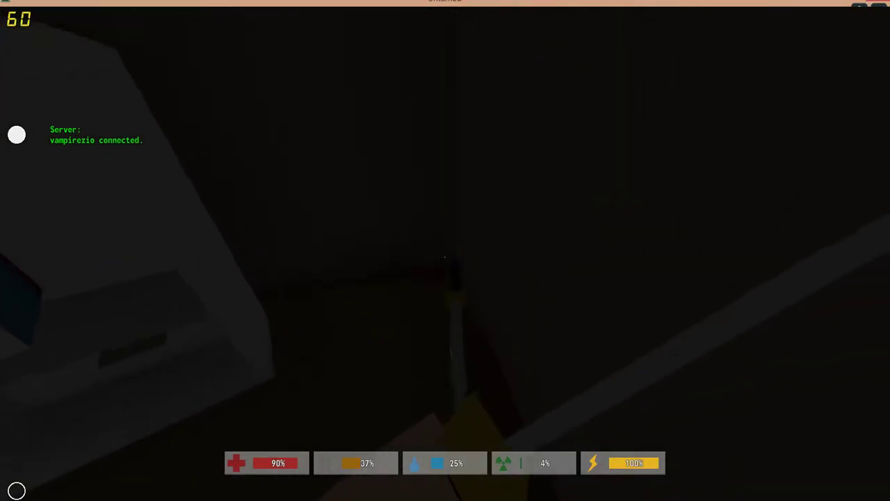
pyautogui.click(445, 250)
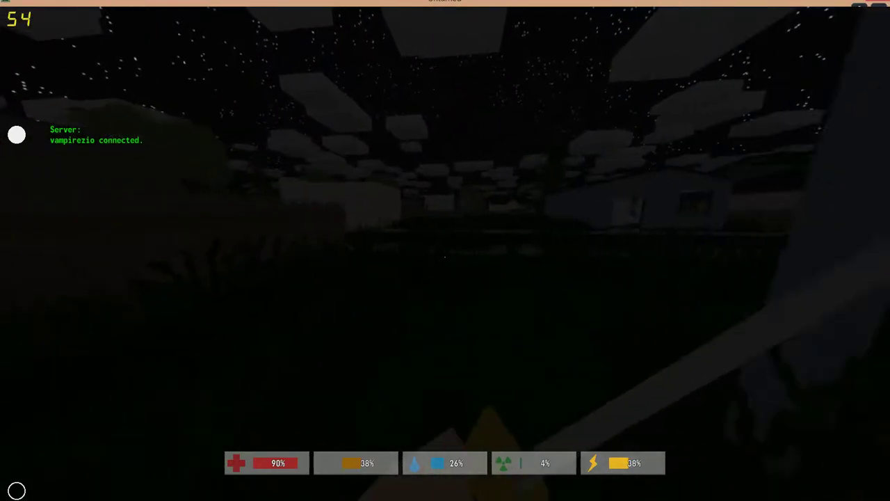
# Sprint along the night road and cross toward the white building.
pyautogui.hotkey('shift', 'w')
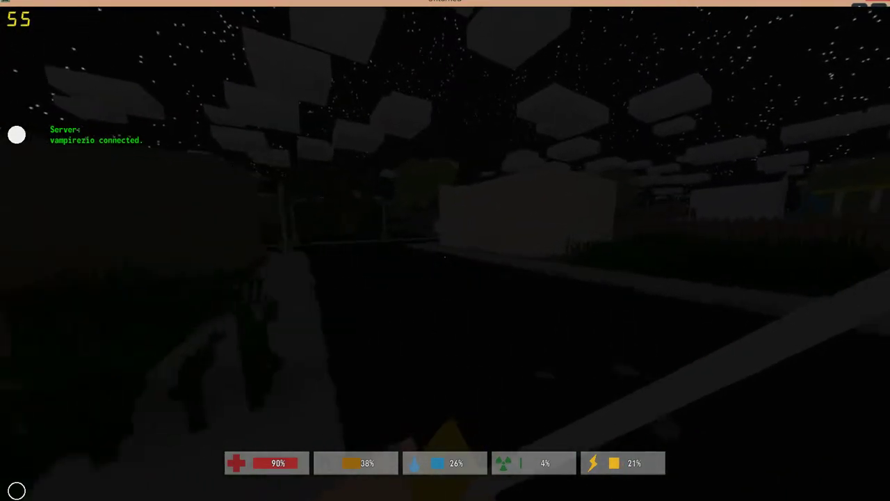
pyautogui.press('w')
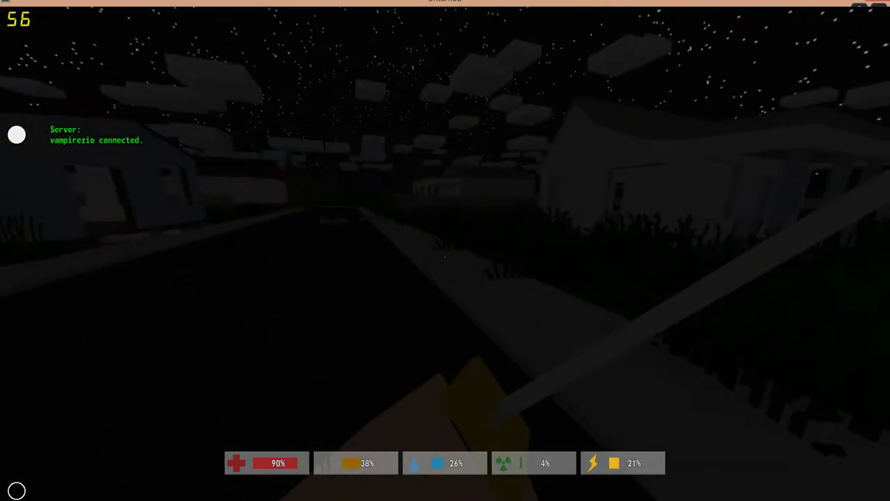
pyautogui.press('w')
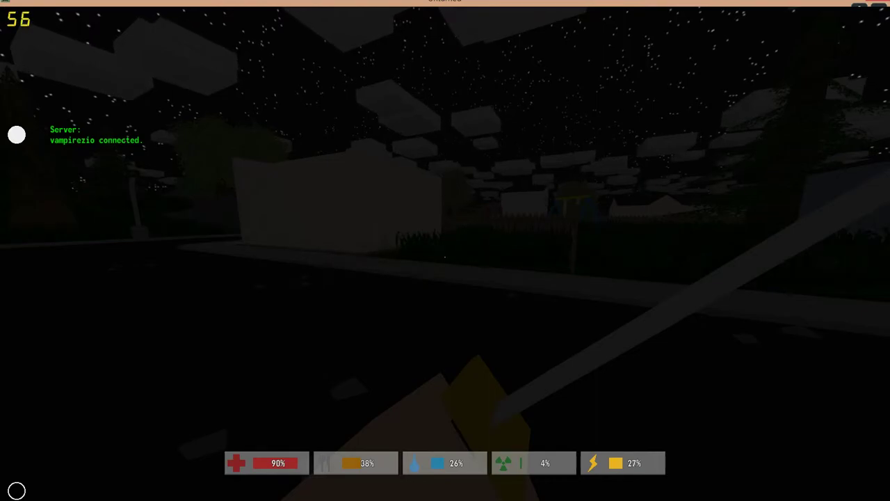
pyautogui.press('w')
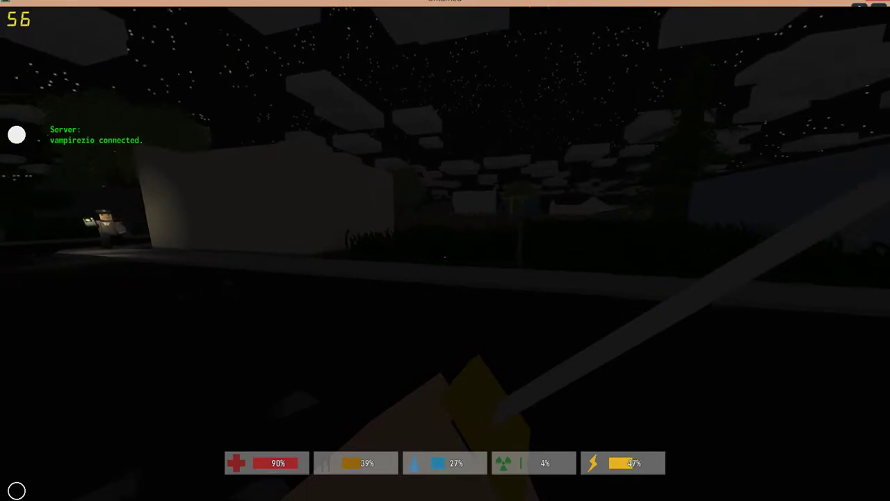
pyautogui.press('w')
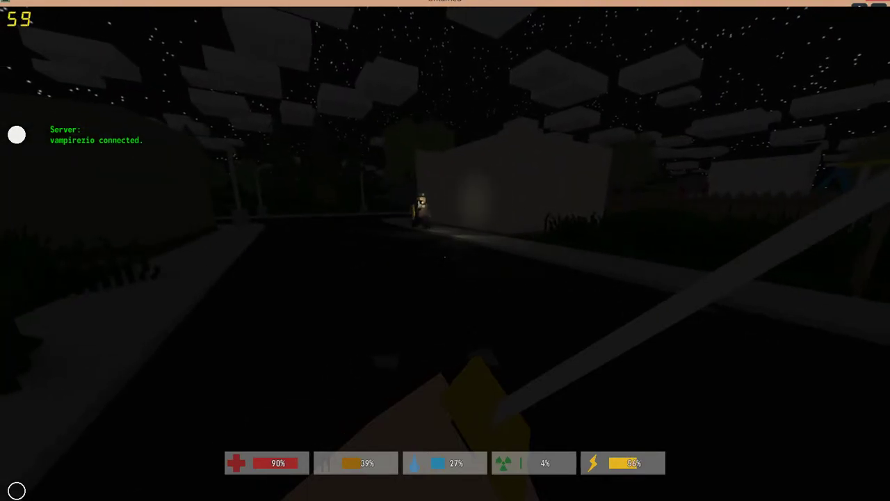
pyautogui.press('w')
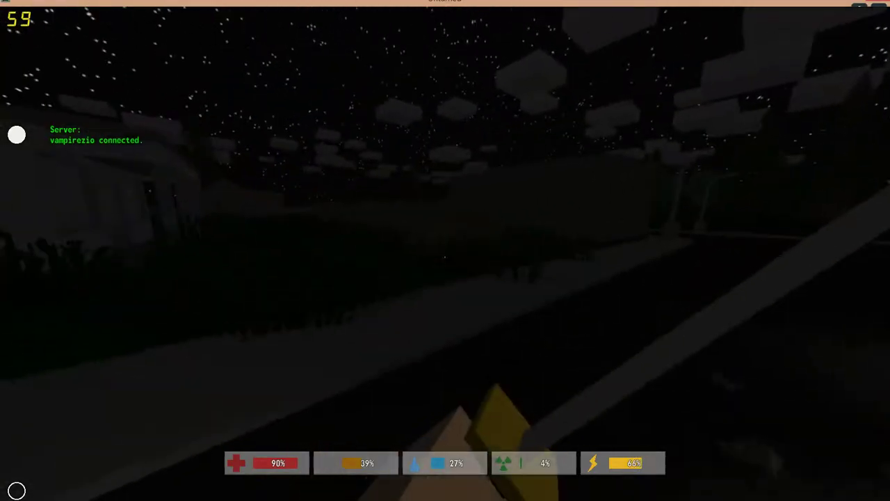
# Run alongside the white building and approach the nearby house doorway.
pyautogui.hotkey('shift', 'w')
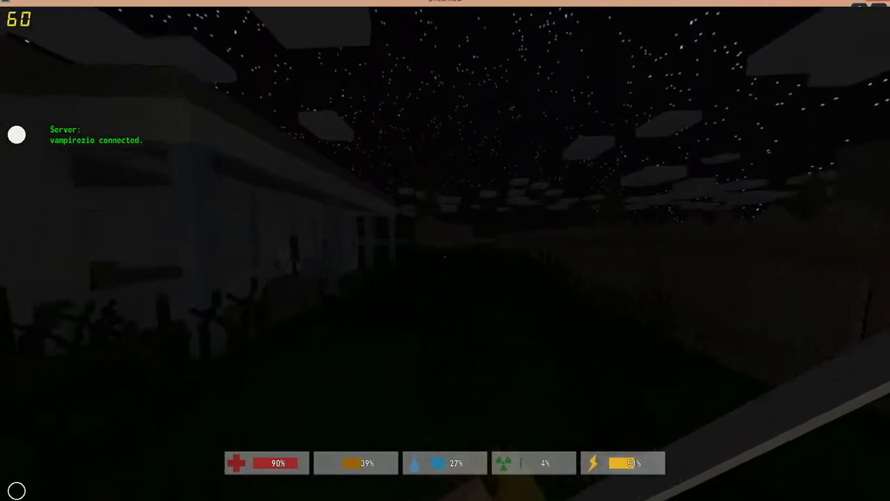
pyautogui.hotkey('shift', 'w')
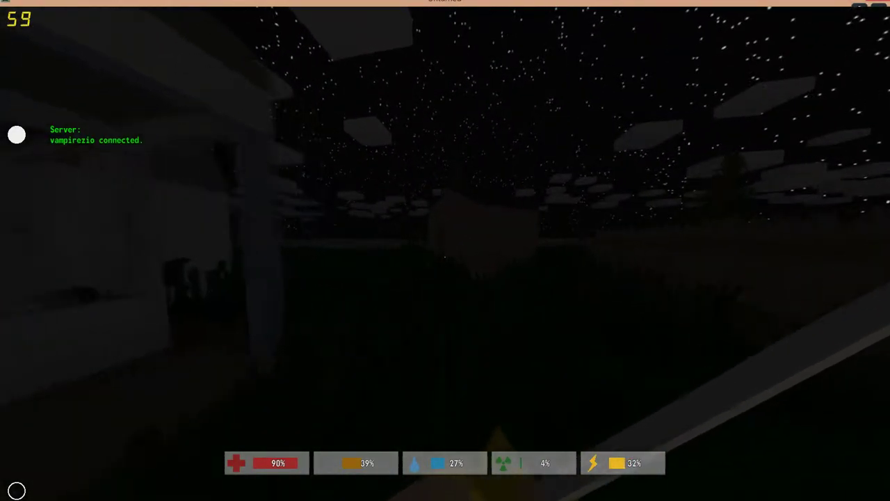
pyautogui.hotkey('shift', 'w')
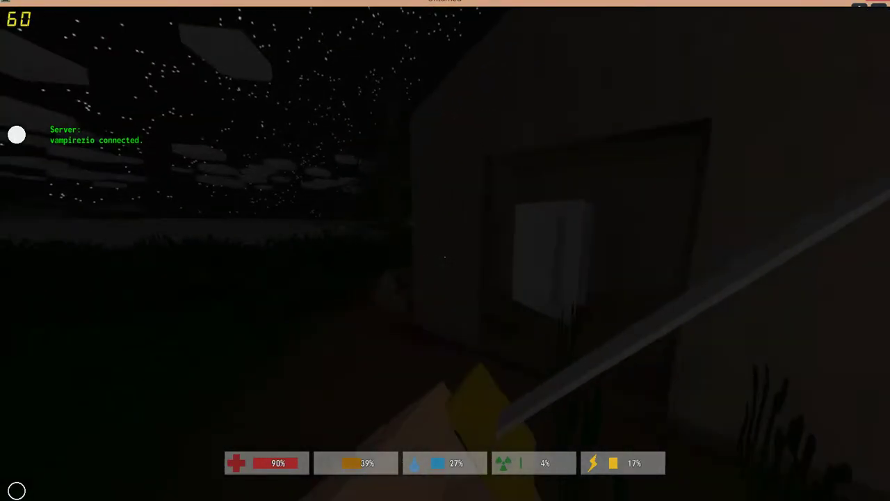
pyautogui.press('w')
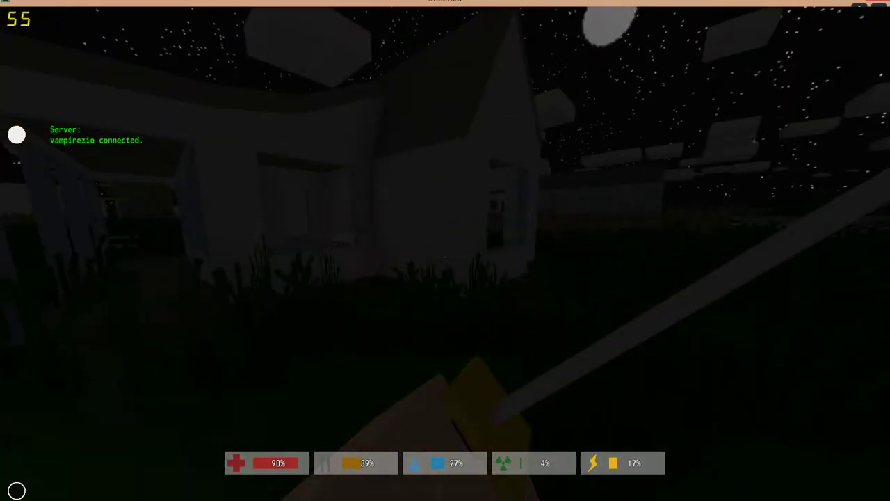
pyautogui.press('w')
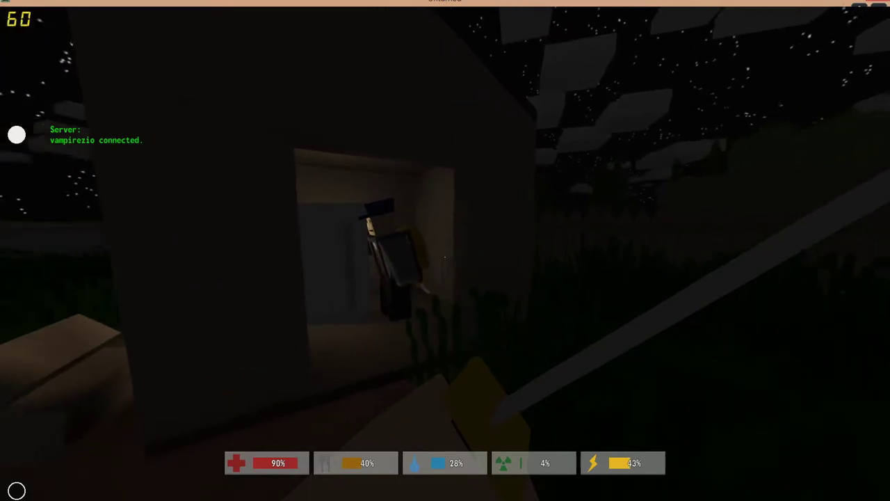
# Equip the Canned Tuna from the inventory, eat it, and switch back to the blade.
pyautogui.press('Tab')
pyautogui.click(319, 227)
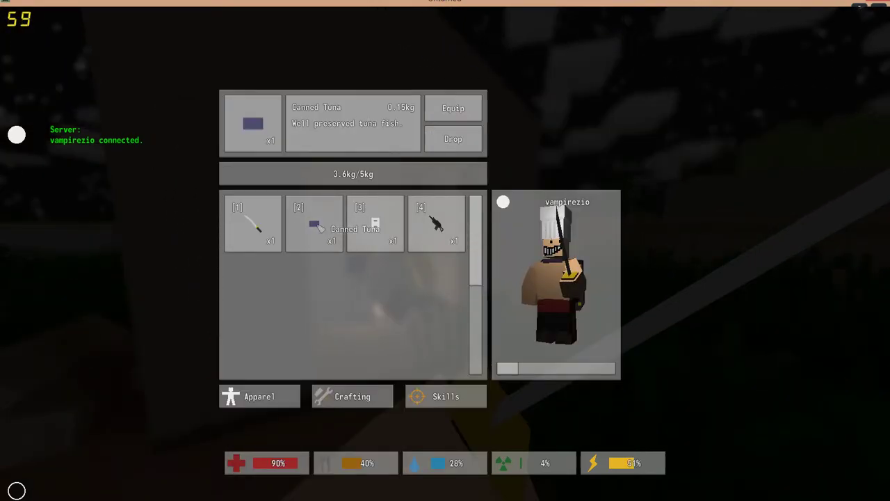
pyautogui.click(453, 108)
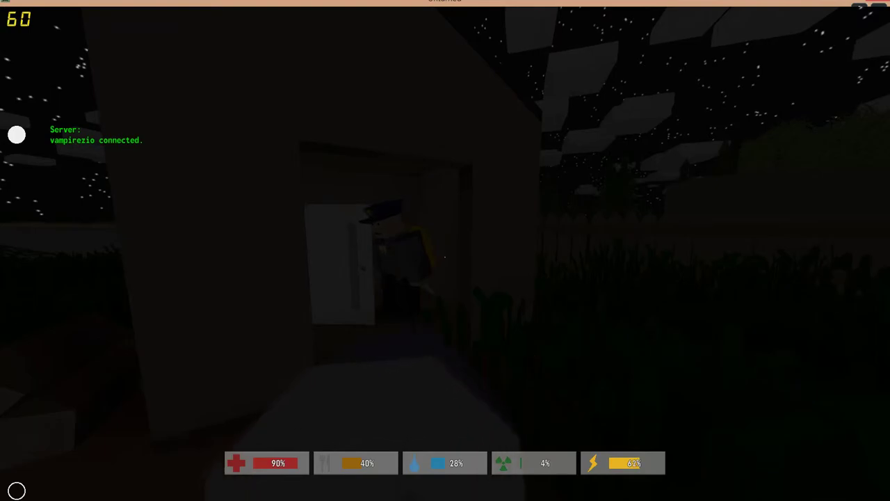
pyautogui.click(445, 257)
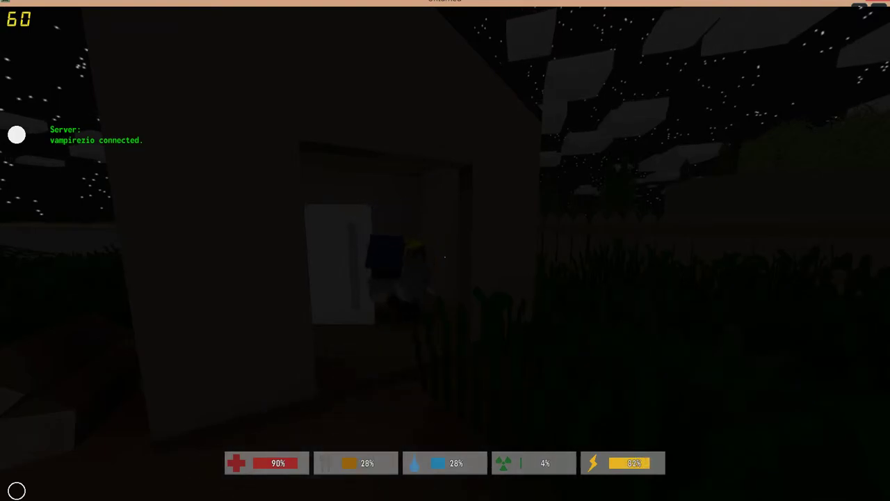
pyautogui.press('2')
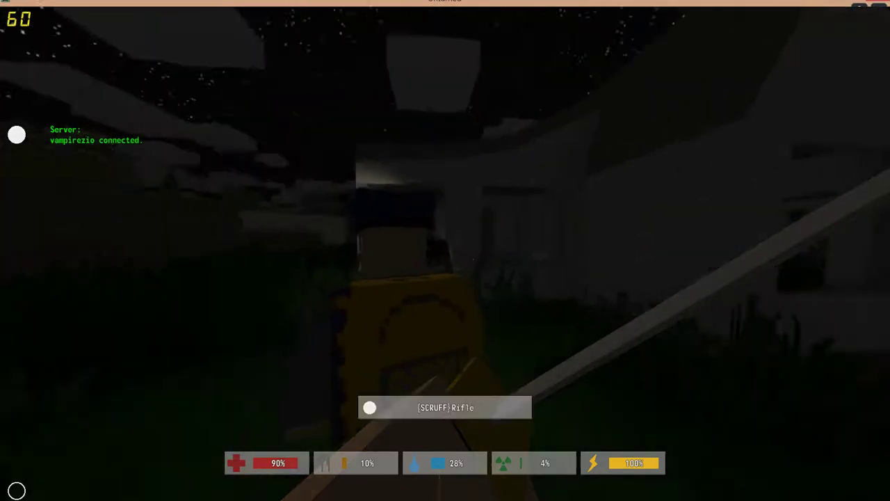
# Walk down the dark hallway, across the field and road, into the GUNS store.
pyautogui.press('w')
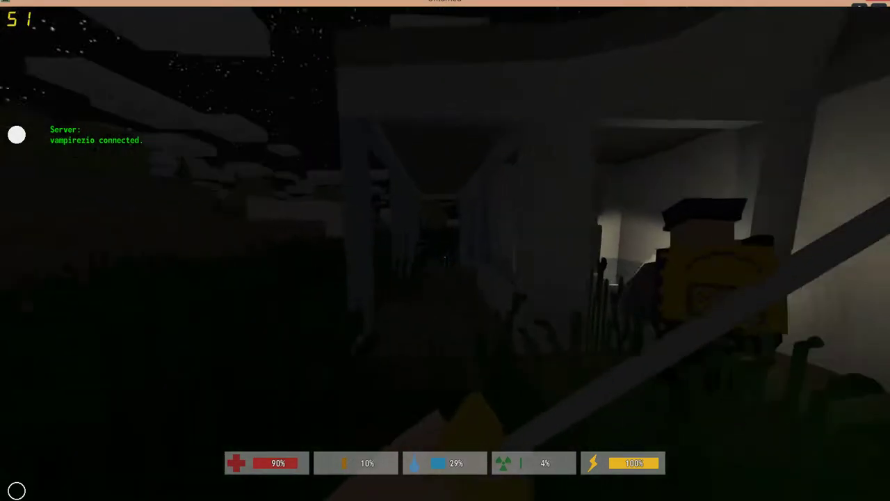
pyautogui.press('w')
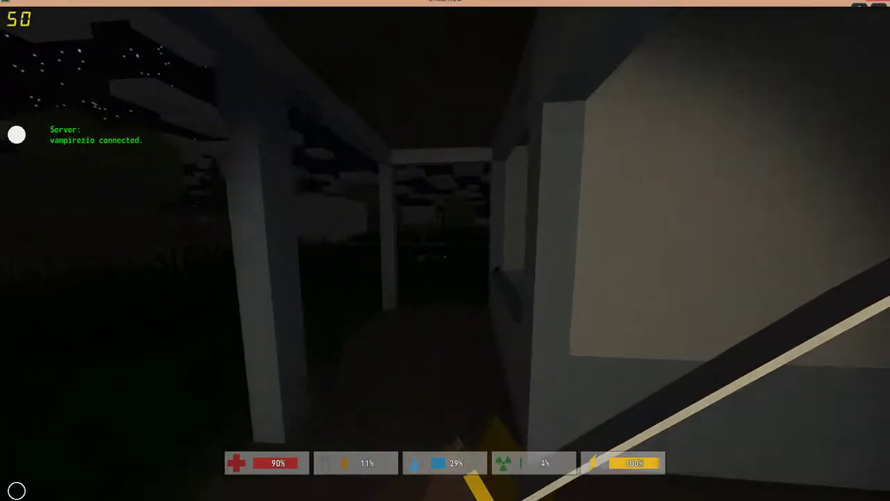
pyautogui.press('w')
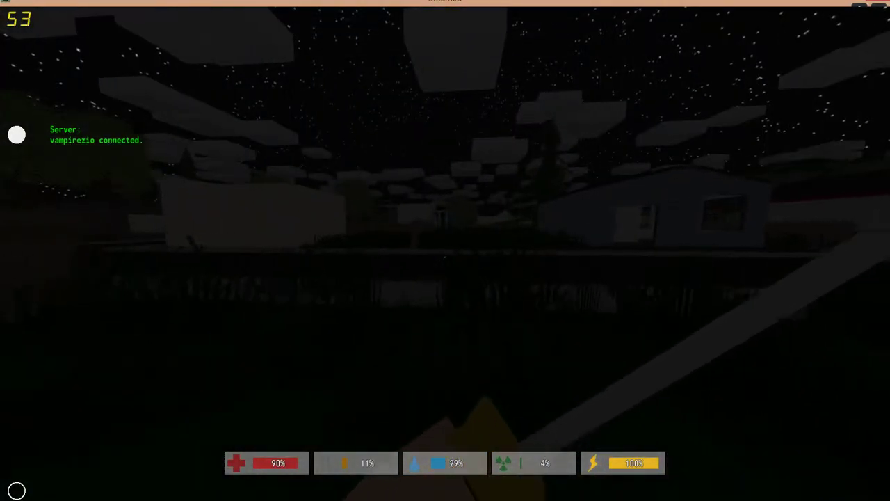
pyautogui.press('w')
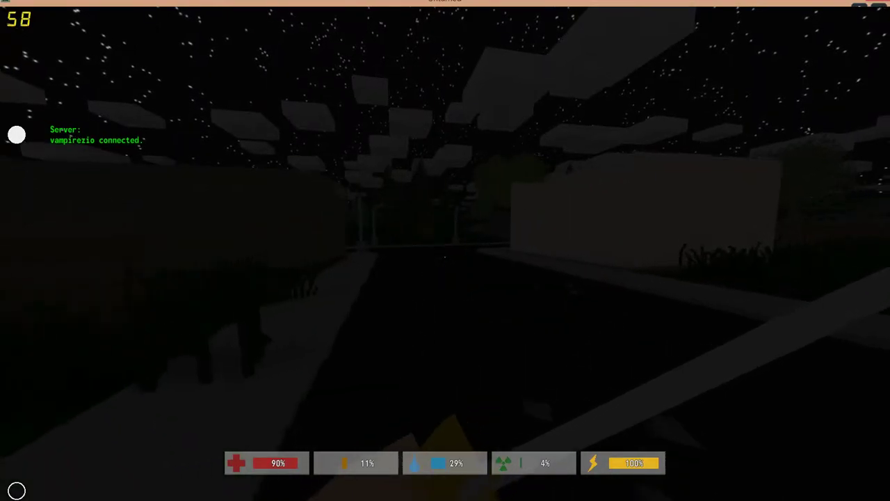
pyautogui.press('w')
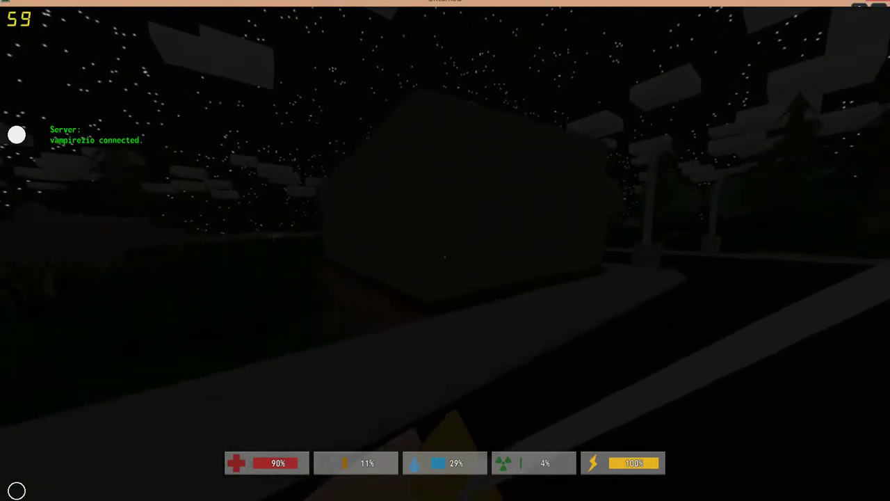
pyautogui.press('w')
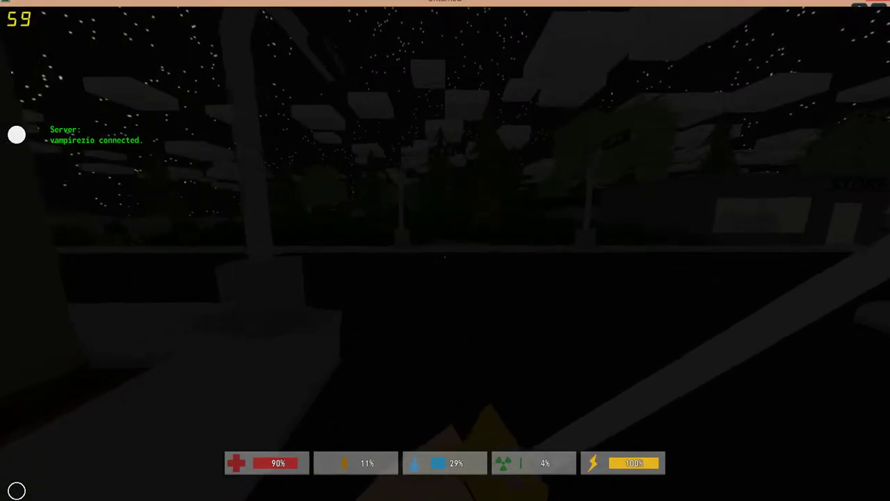
pyautogui.press('w')
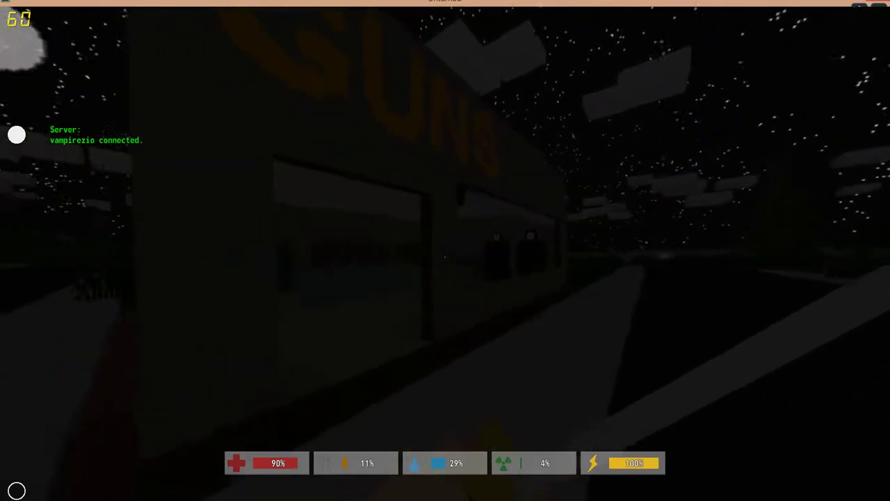
pyautogui.press('w')
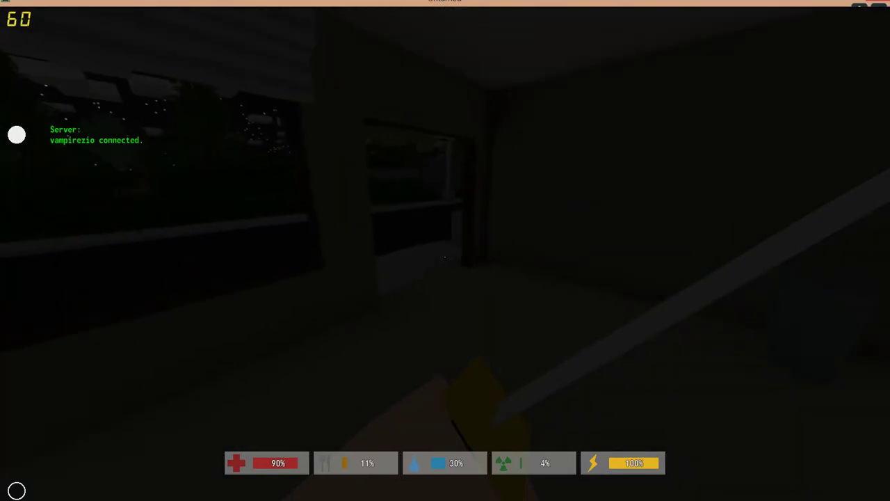
# Equip the Green Glowstick from the inventory and throw it out the doorway.
pyautogui.press('Tab')
pyautogui.click(314, 224)
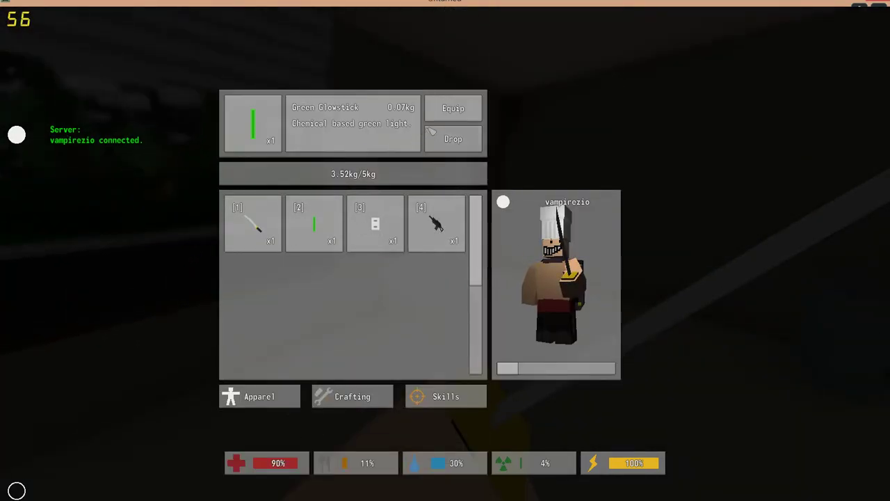
pyautogui.click(447, 114)
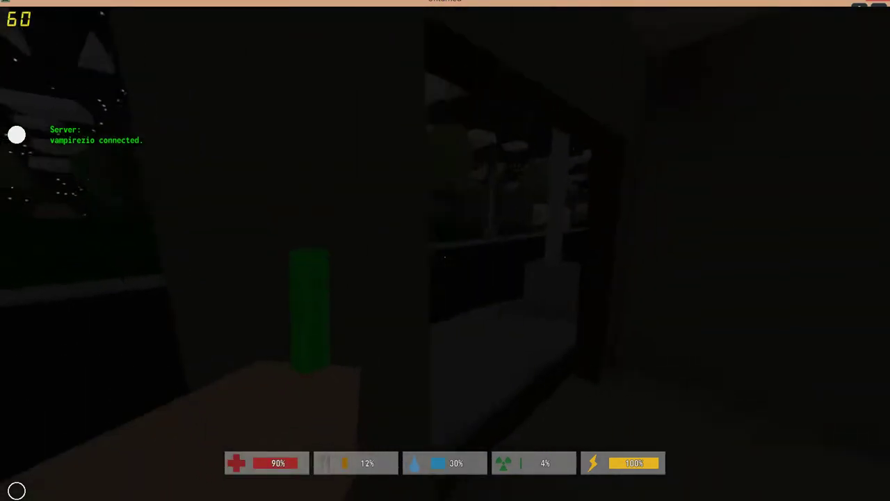
pyautogui.click(445, 250)
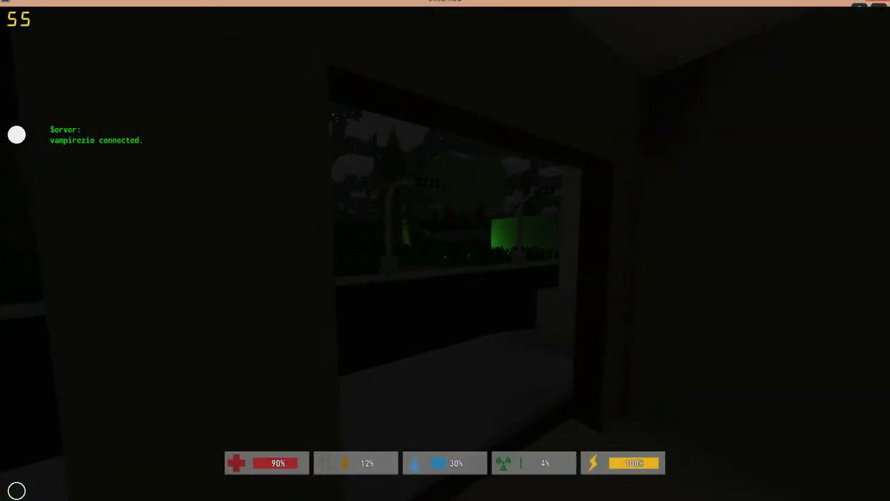
# Walk along the night road past the POST building and into the STORE.
pyautogui.press('w')
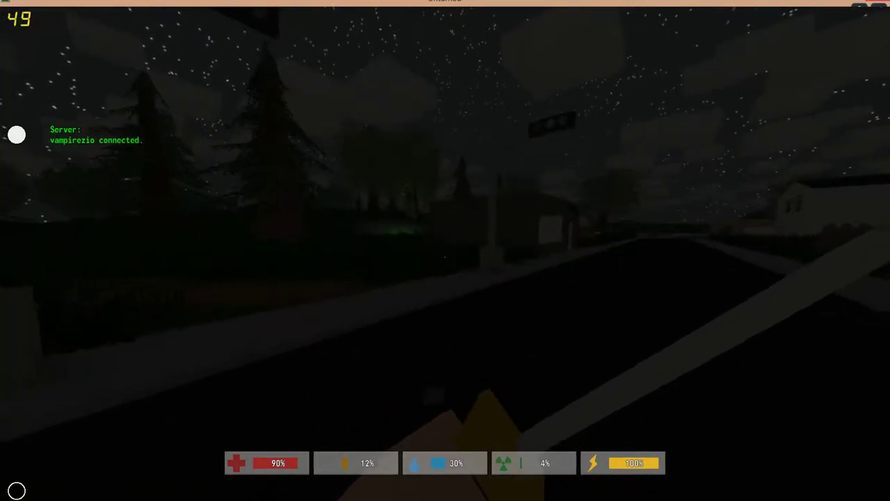
pyautogui.press('w')
pyautogui.press('w')
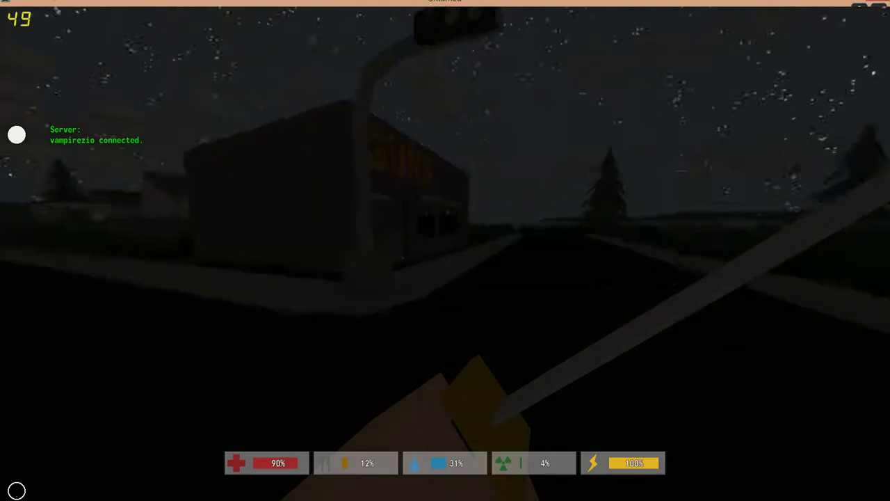
pyautogui.hotkey('shift', 'w')
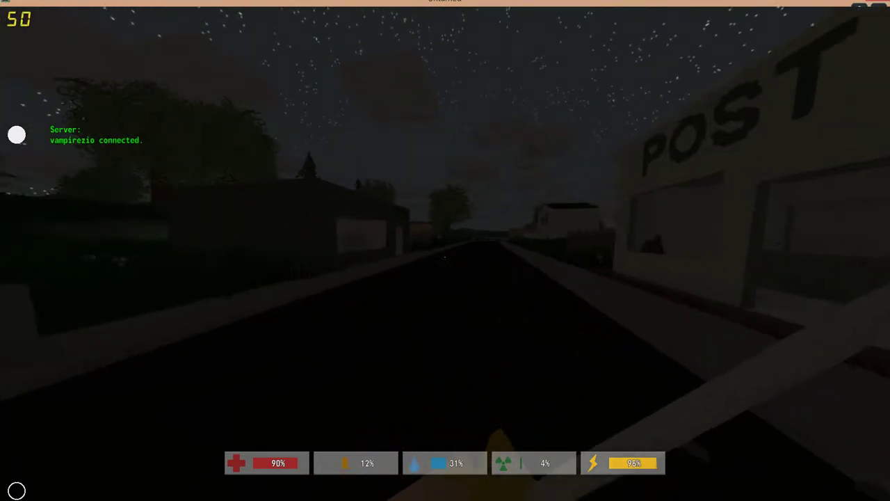
pyautogui.hotkey('shift', 'w')
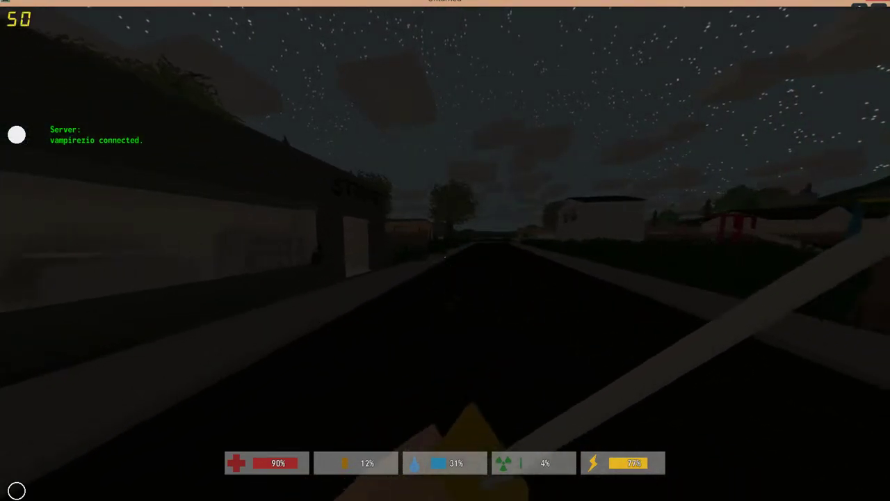
pyautogui.press('w')
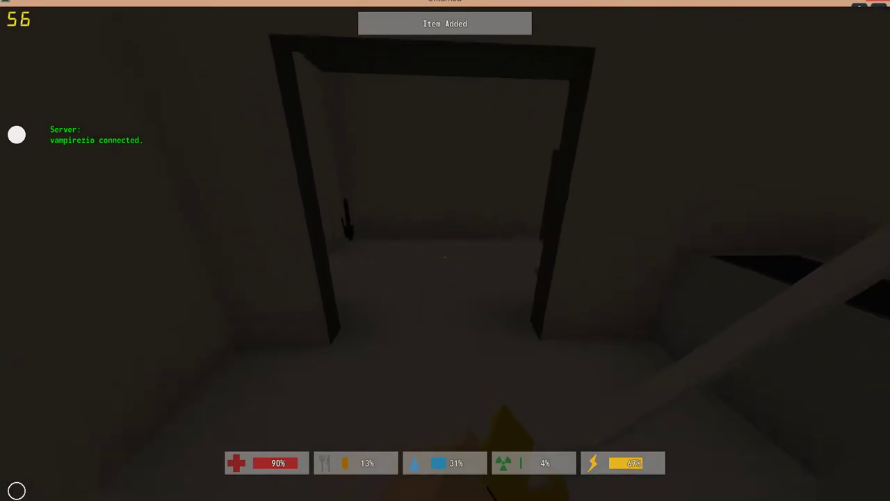
# Drop the Cloth from the inventory and pick up the Blue Sweatervest.
pyautogui.press('Tab')
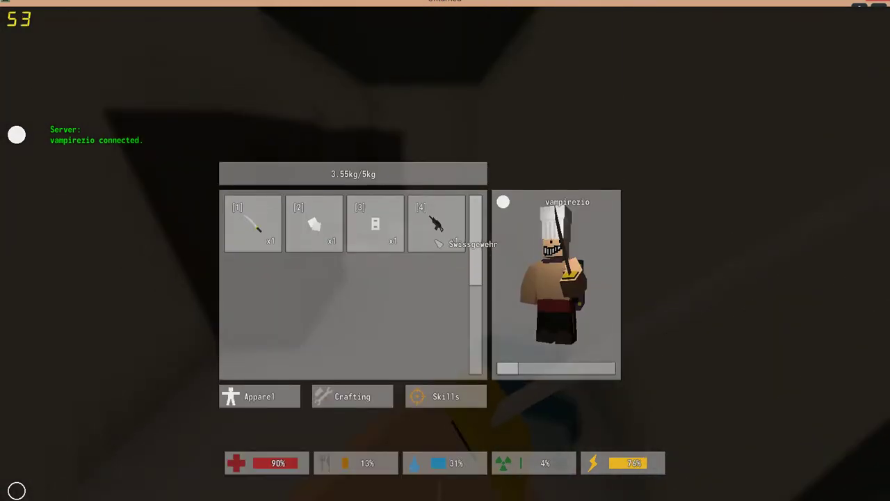
pyautogui.press('Tab')
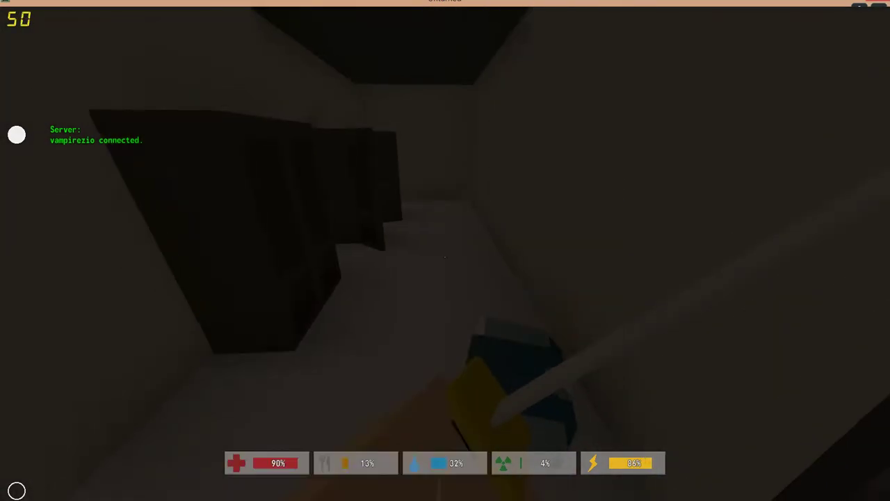
pyautogui.press('Tab')
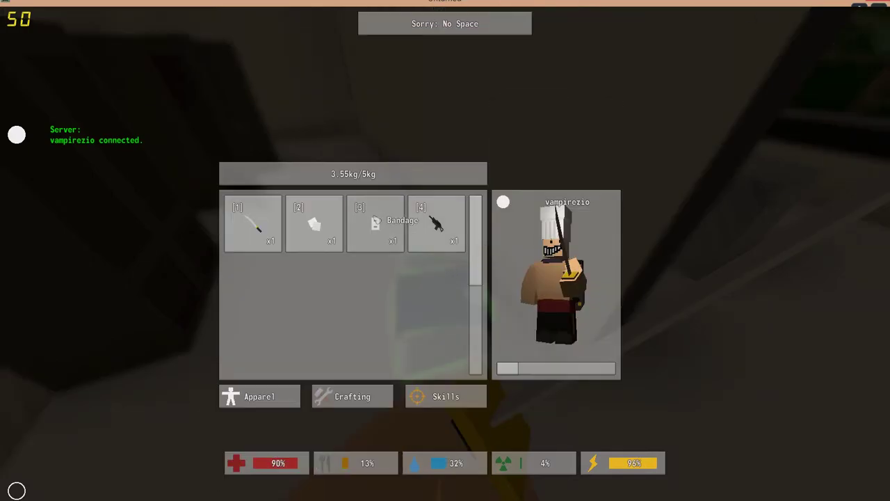
pyautogui.click(443, 148)
pyautogui.press('Tab')
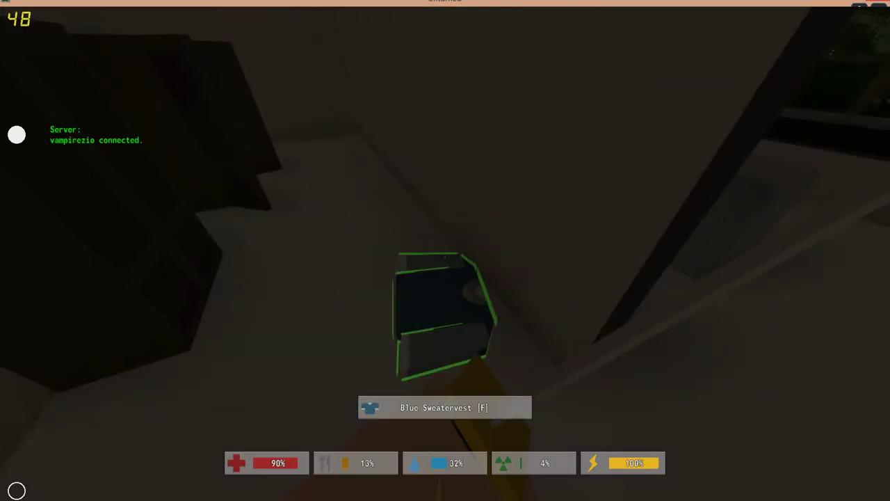
pyautogui.press('f')
pyautogui.press('Tab')
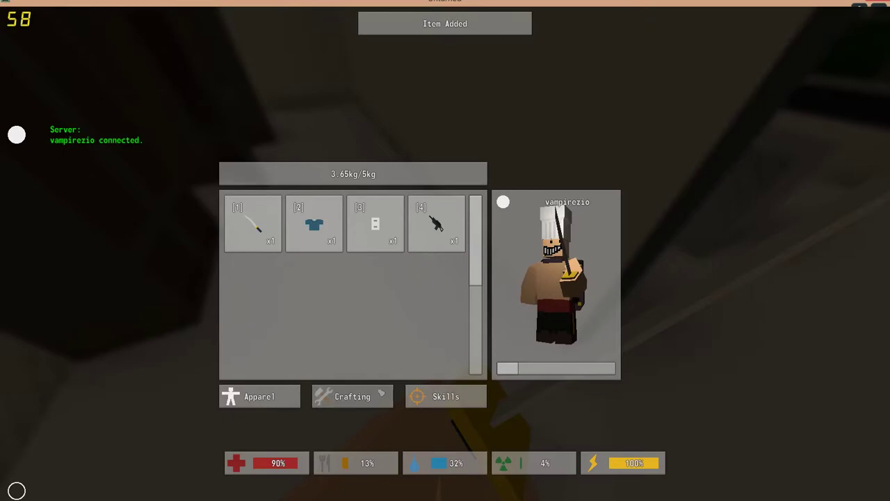
# Craft the sweatervest into cloth, then pick up the second cloth from the floor.
pyautogui.click(378, 396)
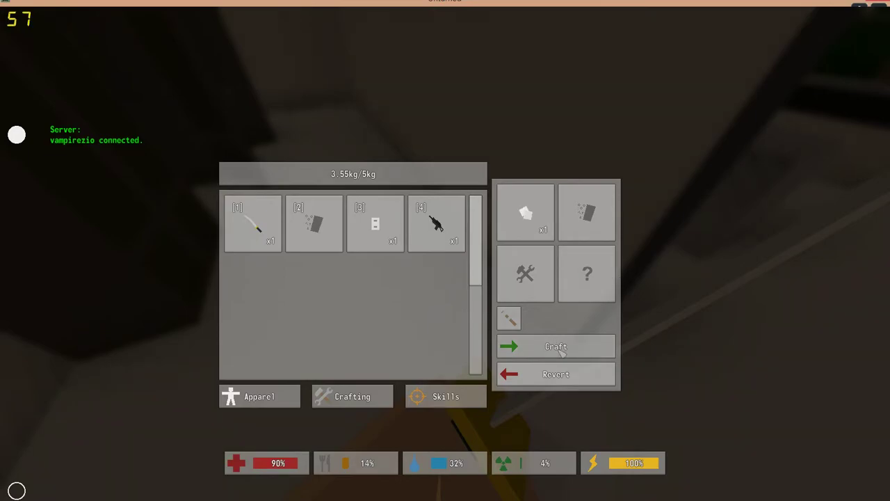
pyautogui.press('Tab')
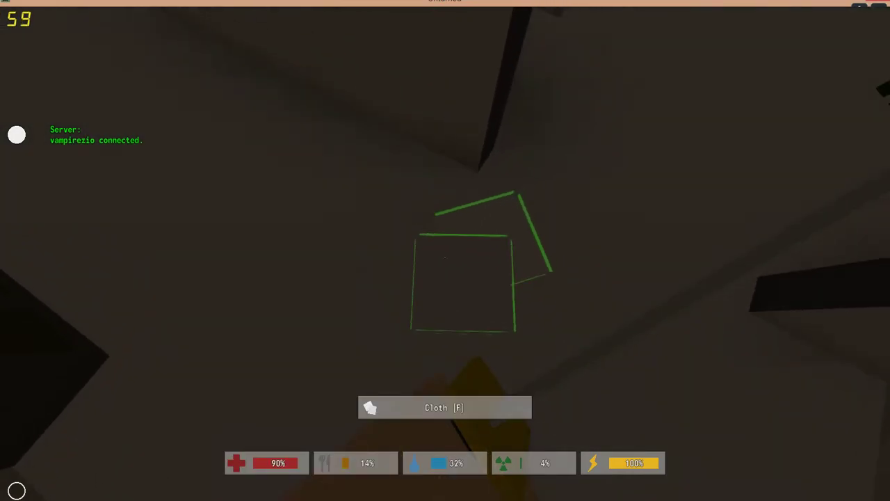
pyautogui.press('f')
pyautogui.press('Tab')
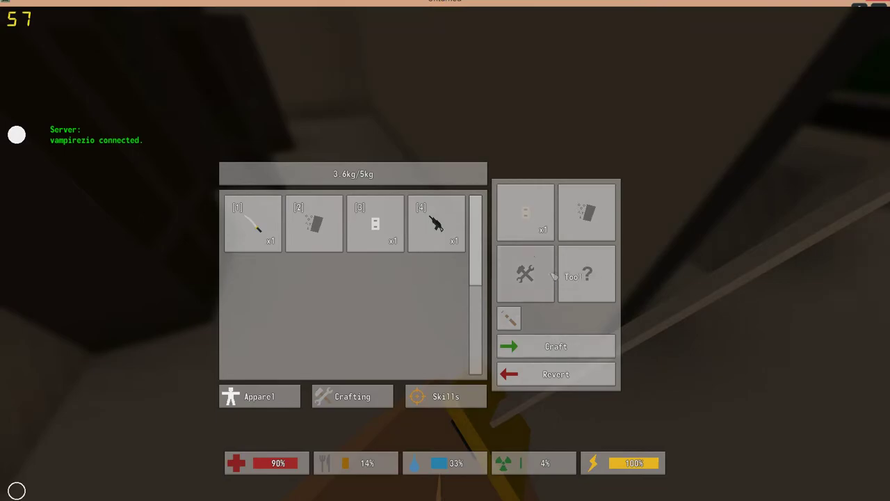
# Drop the Rag from the inventory to make room.
pyautogui.press('Tab')
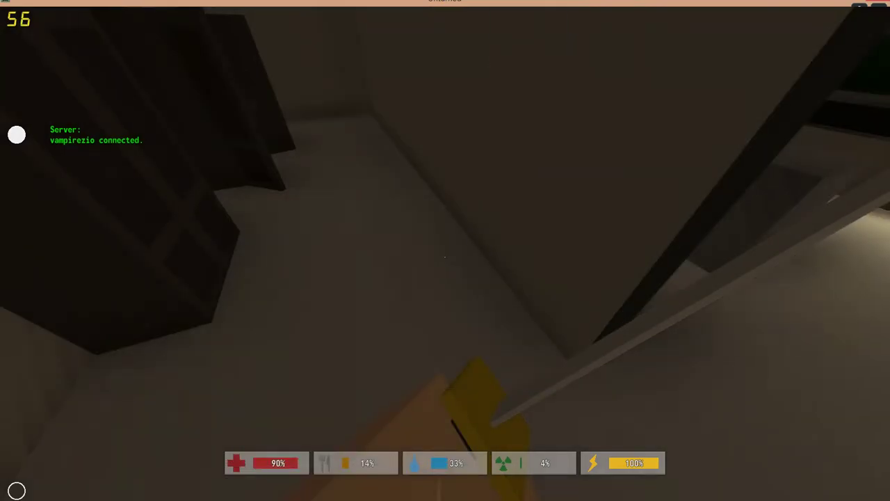
pyautogui.press('Tab')
pyautogui.press('Tab')
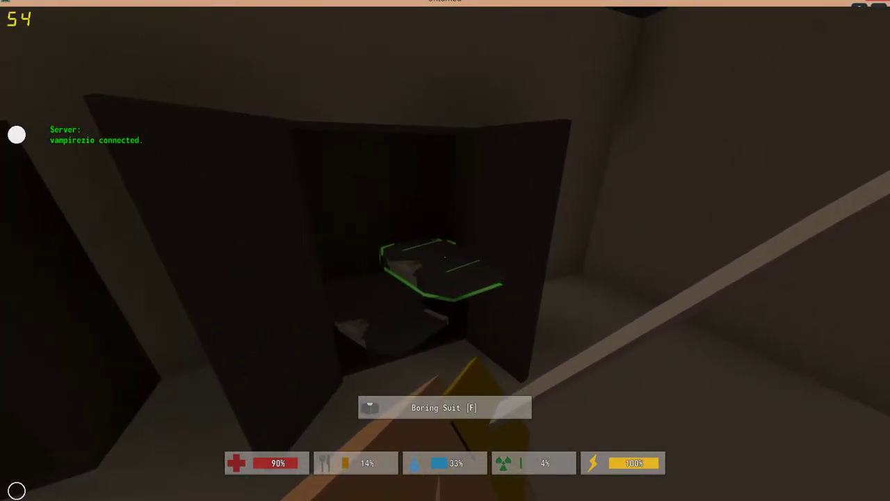
pyautogui.press('Tab')
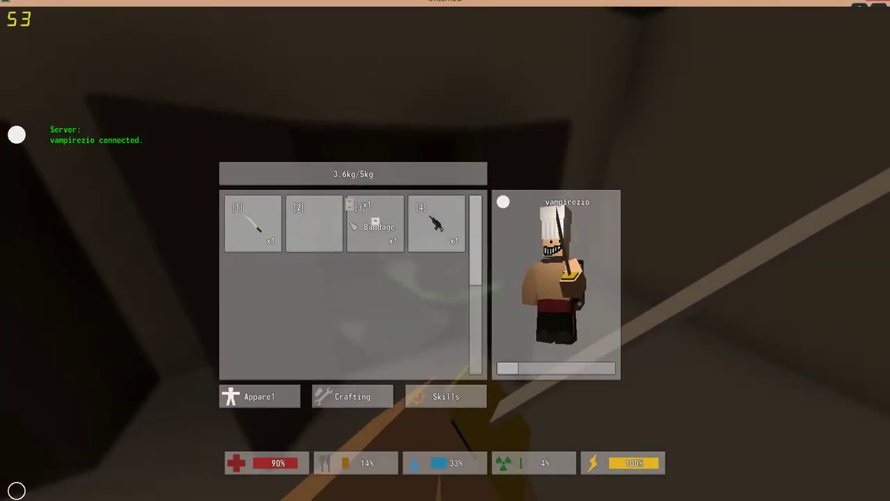
pyautogui.click(321, 233)
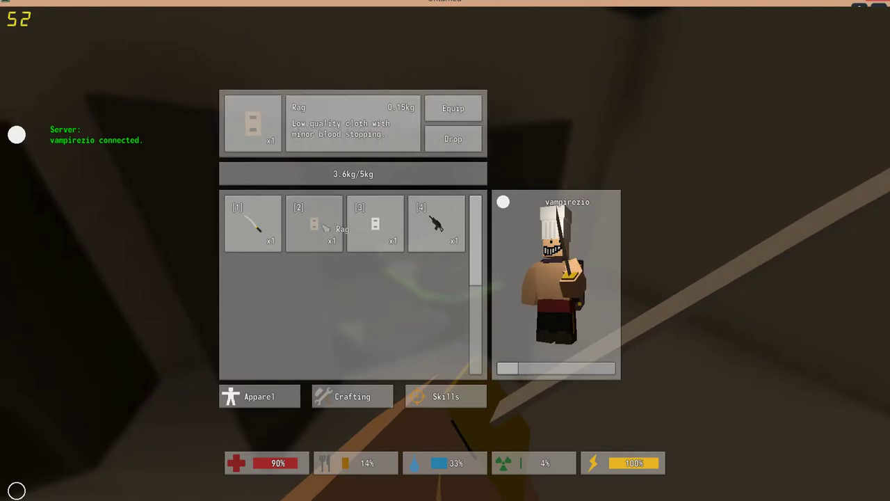
pyautogui.click(454, 139)
pyautogui.press('Tab')
# Pick up the Boring Suit and wear it.
pyautogui.press('f')
pyautogui.press('Tab')
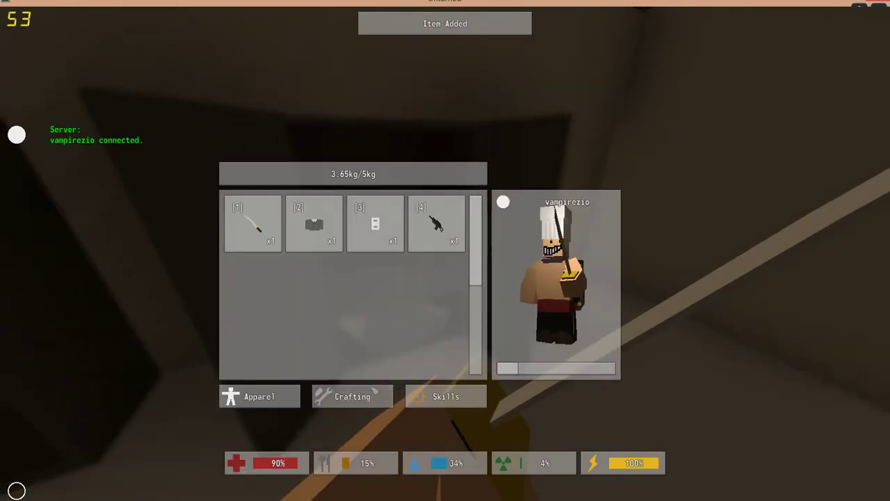
pyautogui.click(324, 238)
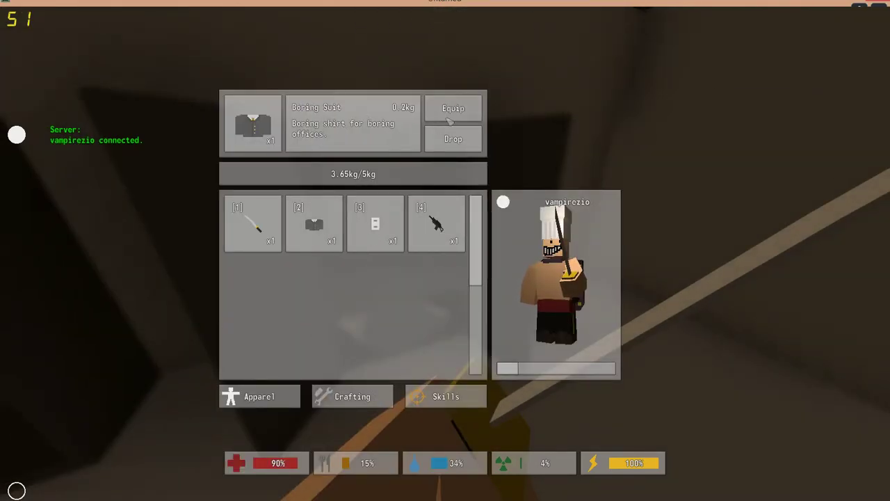
pyautogui.click(450, 119)
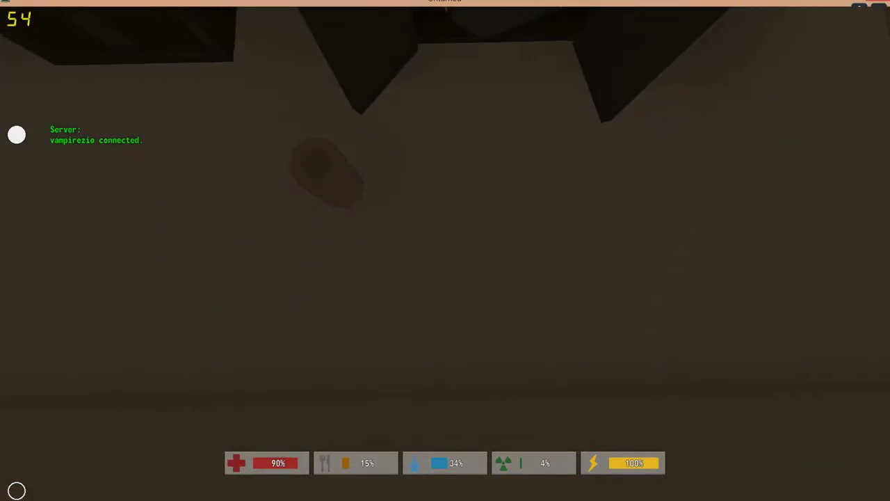
# Pick up the rifle from the floor and climb out the window onto the street.
pyautogui.press('f')
pyautogui.press('Tab')
pyautogui.press('Tab')
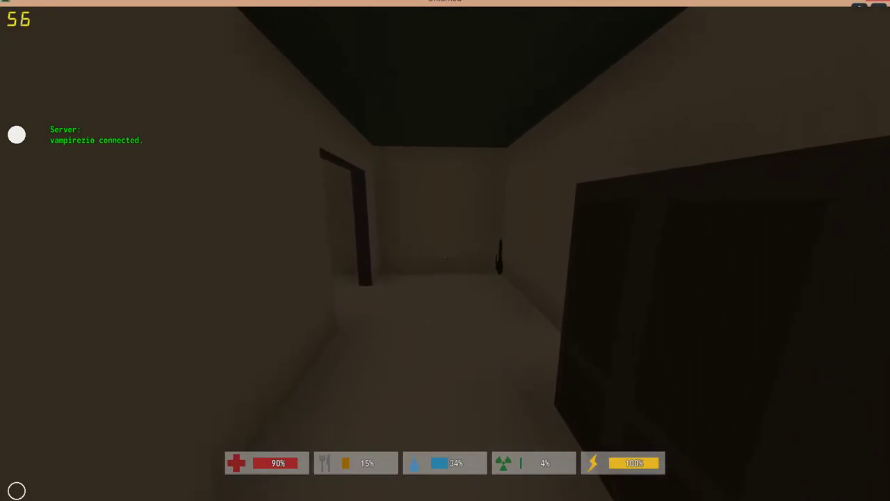
pyautogui.press('w')
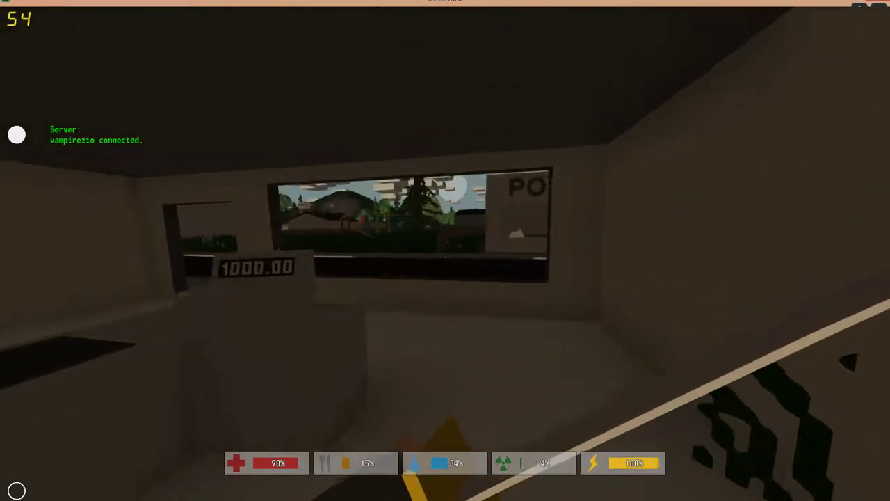
pyautogui.press('w')
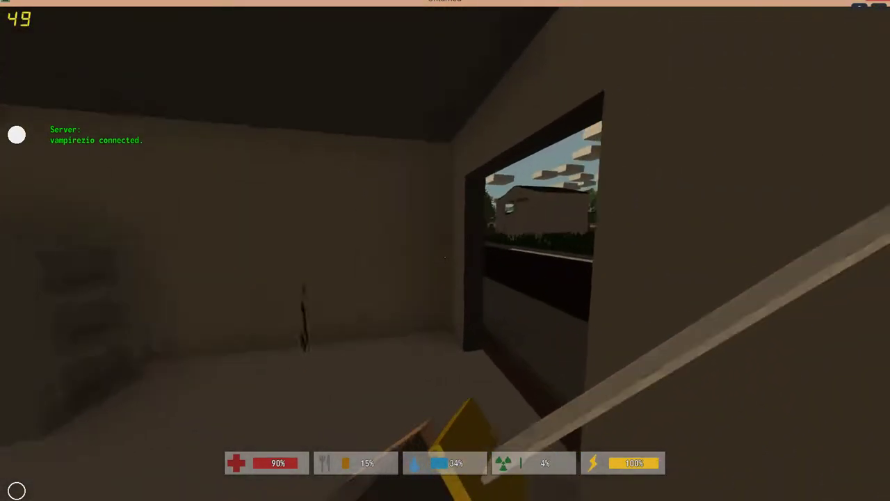
pyautogui.press('w')
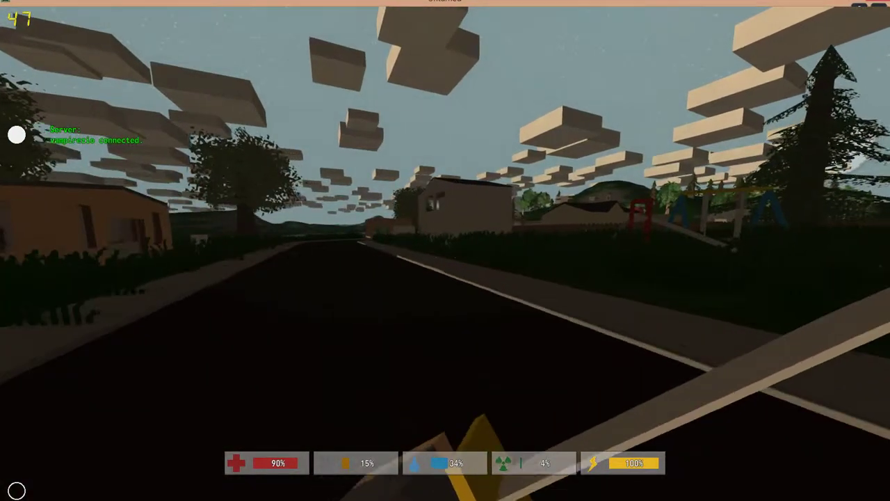
# Walk down the street into the brown house, up to the other player.
pyautogui.press('w')
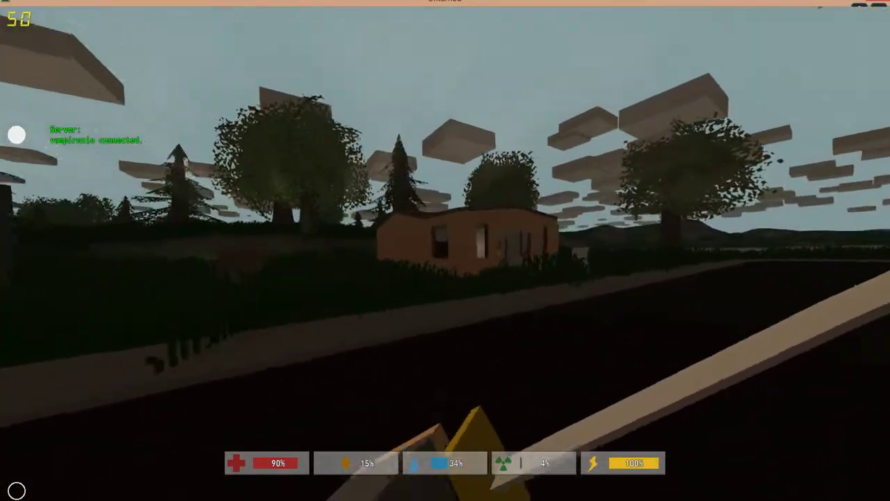
pyautogui.press('w')
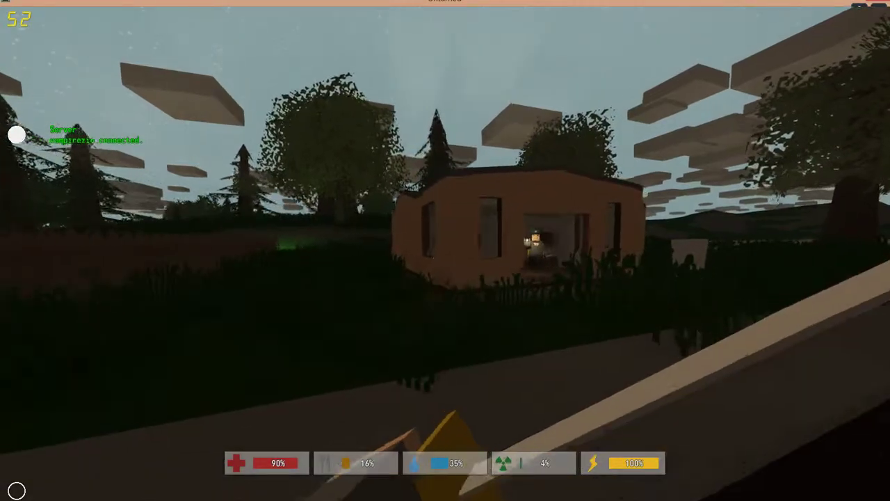
pyautogui.press('w')
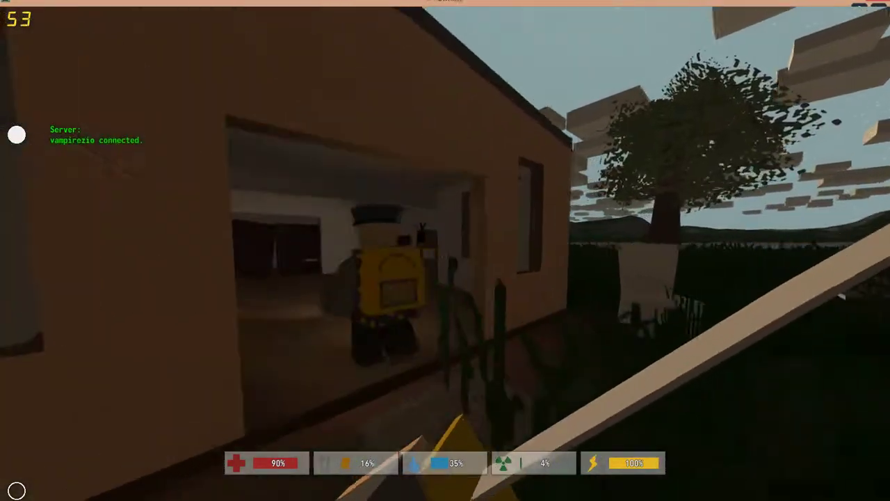
pyautogui.press('w')
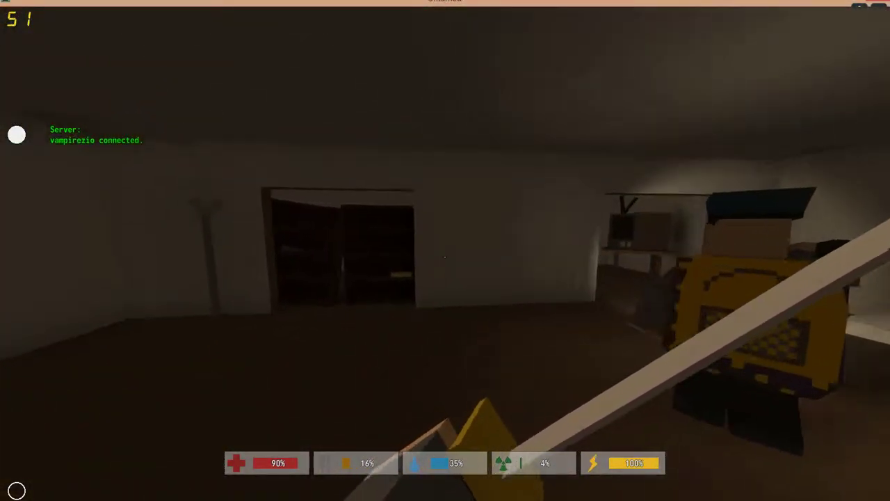
pyautogui.press('w')
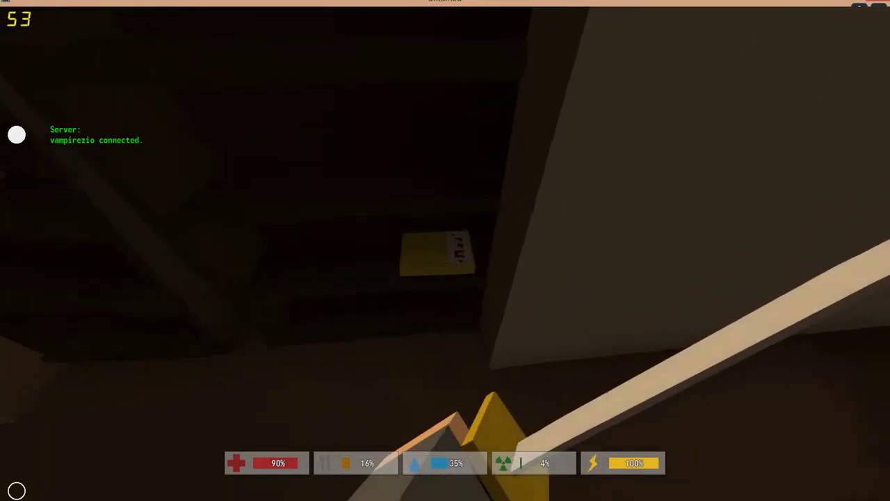
pyautogui.press('w')
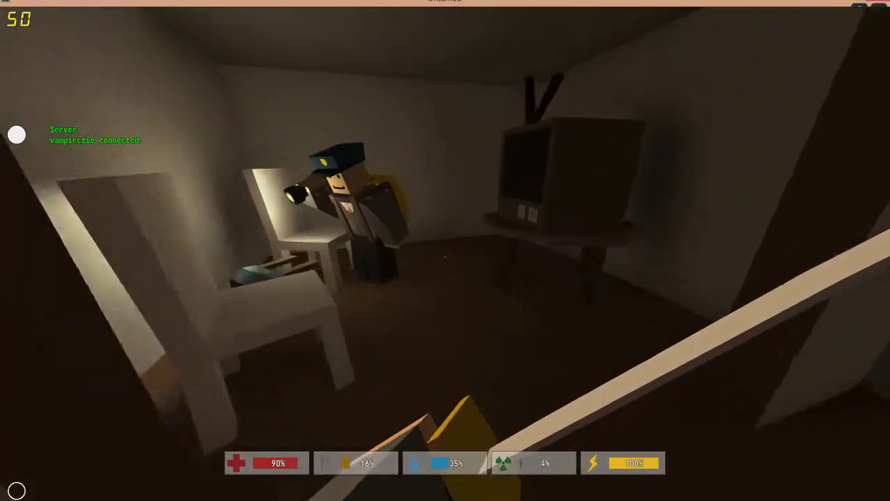
# Pick up and wear the knapsack by the chair, then grab the floor rag.
pyautogui.press('w')
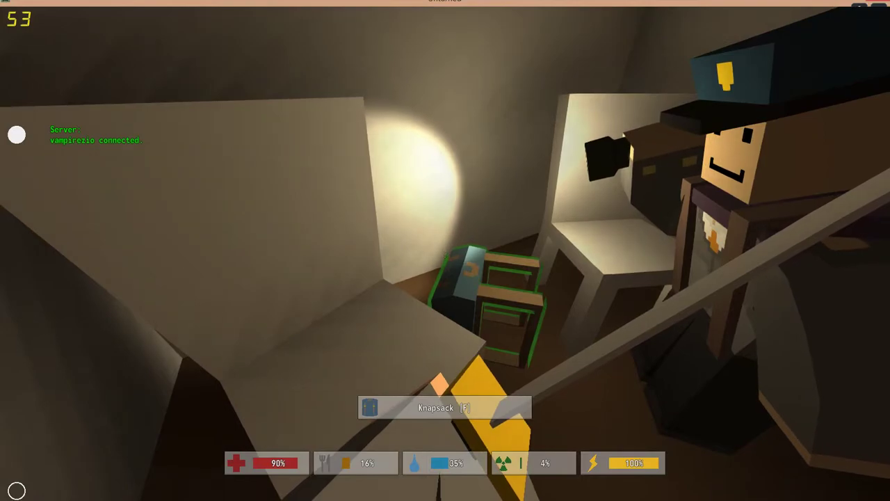
pyautogui.press('Tab')
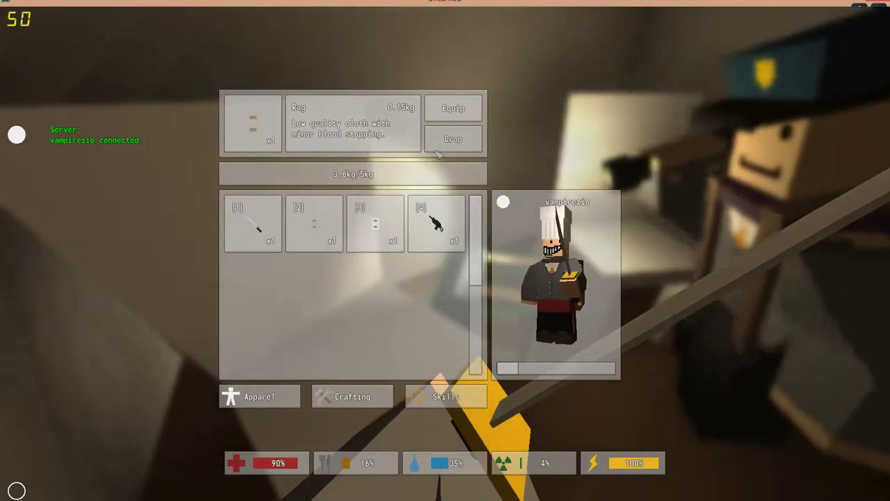
pyautogui.press('Tab')
pyautogui.press('f')
pyautogui.press('Tab')
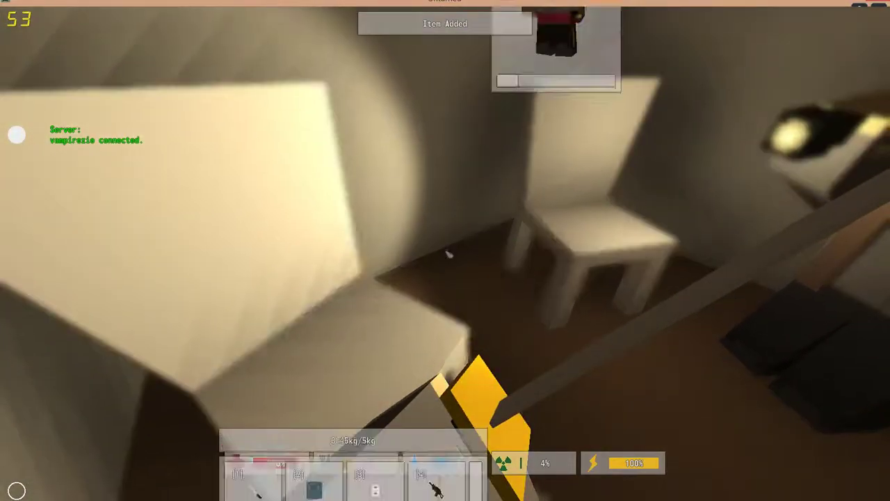
pyautogui.click(317, 232)
pyautogui.click(453, 108)
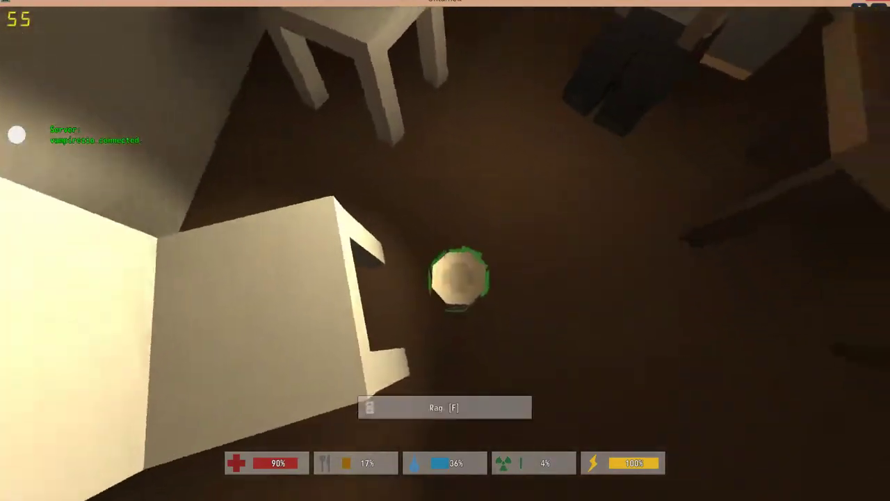
pyautogui.press('f')
pyautogui.press('Tab')
pyautogui.press('Tab')
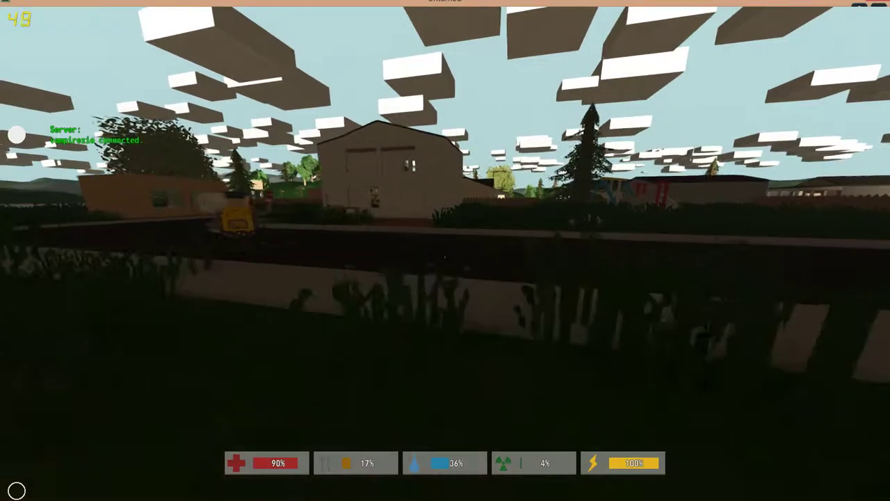
# Ready the weapon, walk past the stop sign into town, and open the knapsack inventory.
pyautogui.press('w')
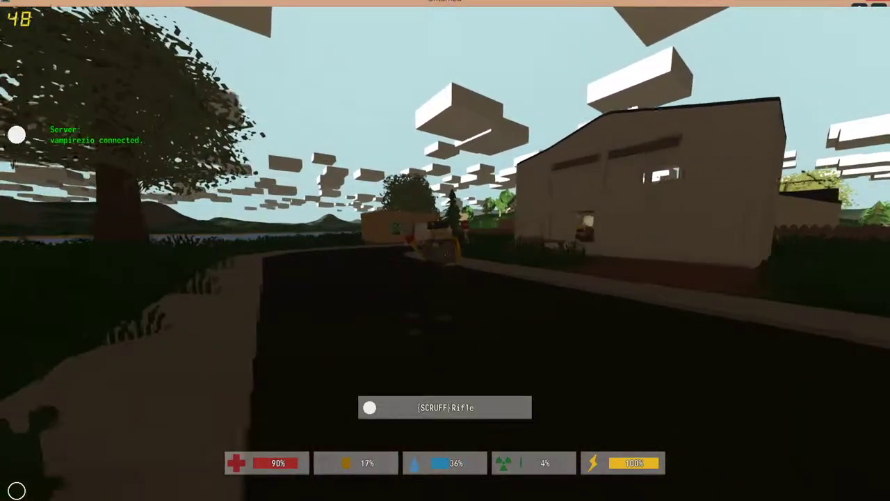
pyautogui.press('1')
pyautogui.press('w')
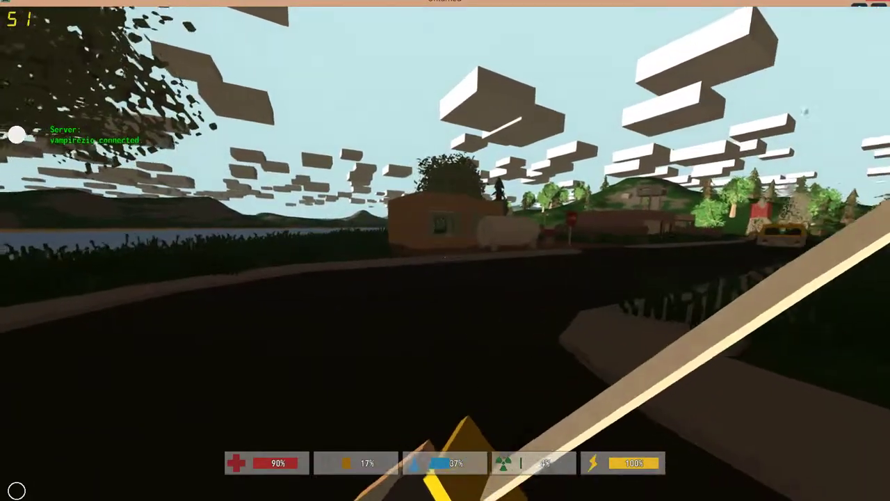
pyautogui.press('w')
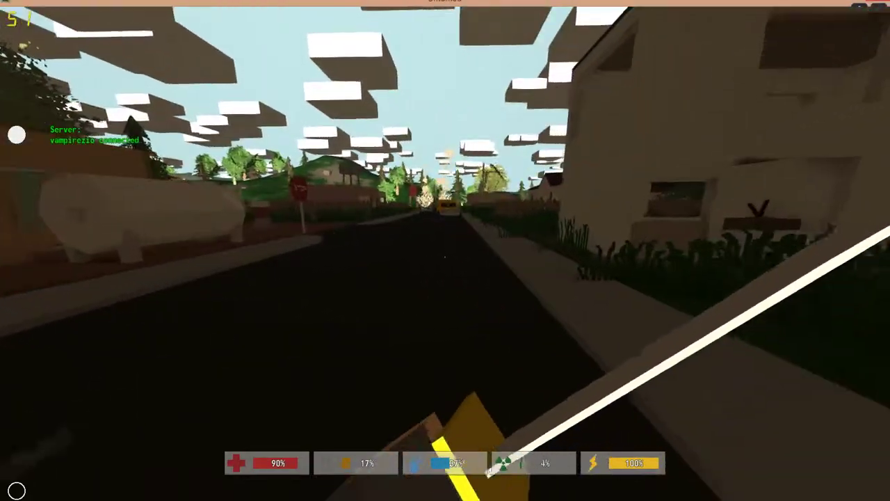
pyautogui.press('w')
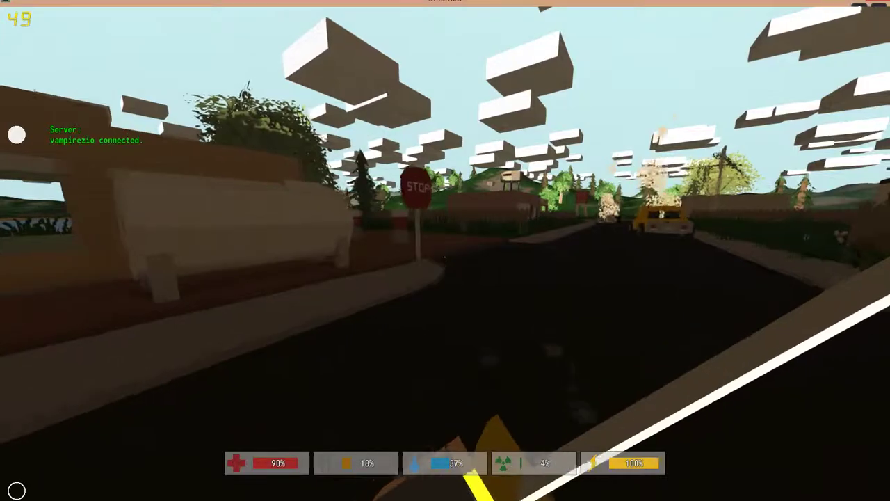
pyautogui.press('w')
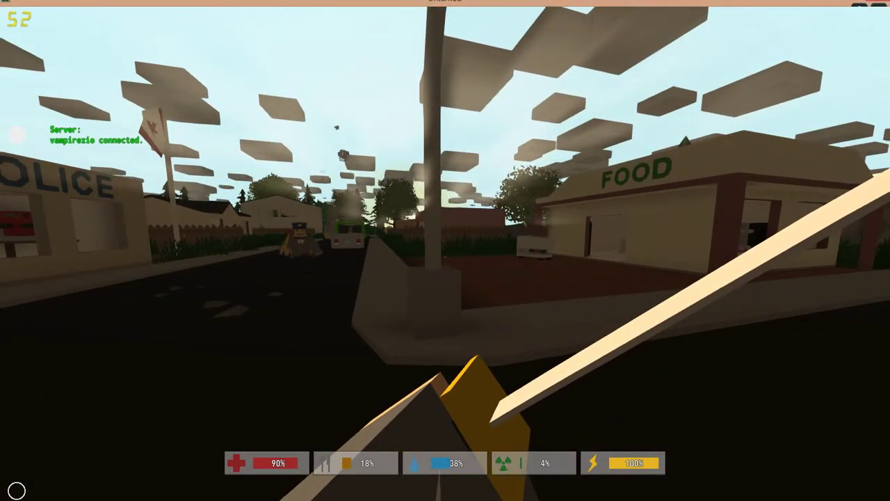
pyautogui.press('Tab')
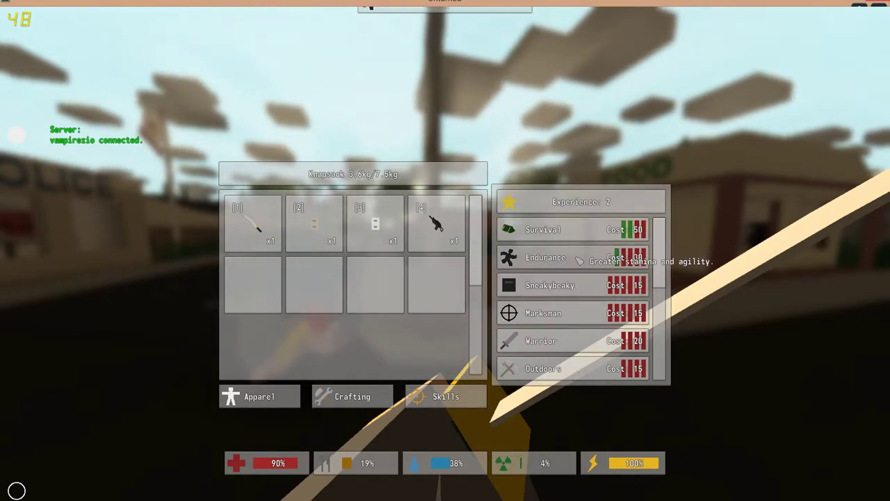
# Close the skills panel and walk down the street to the water tower's ladder.
pyautogui.press('Tab')
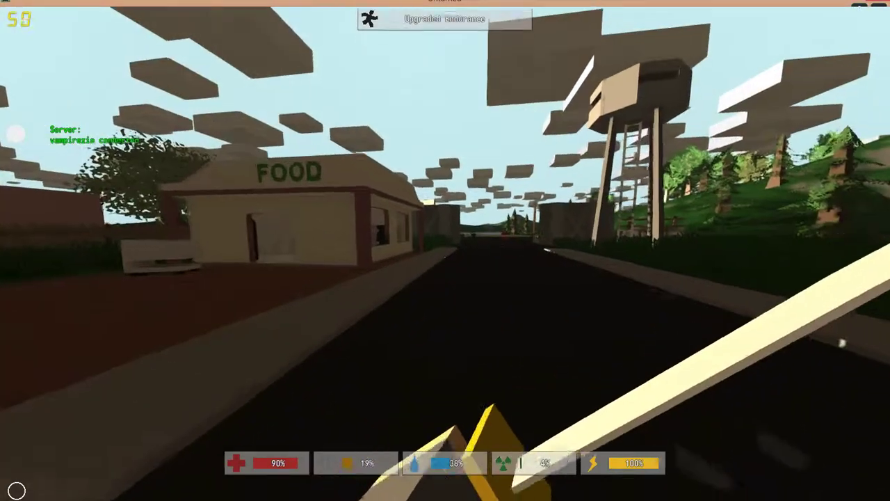
pyautogui.press('w')
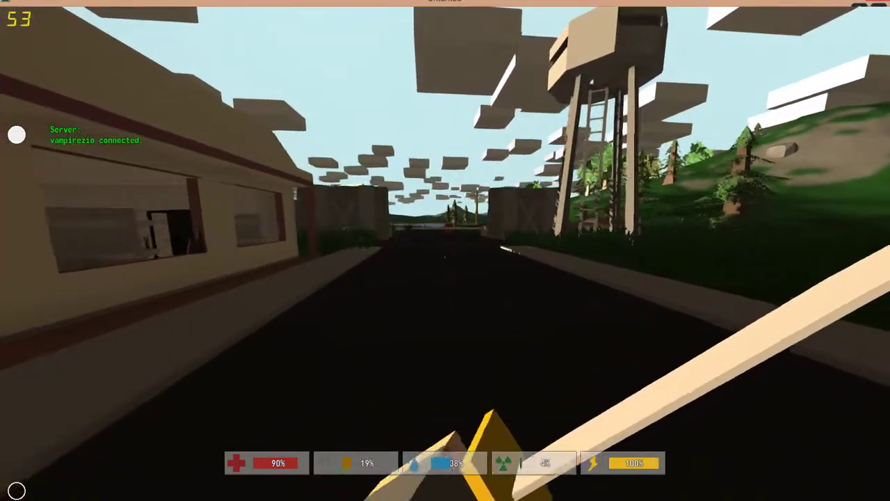
pyautogui.press('w')
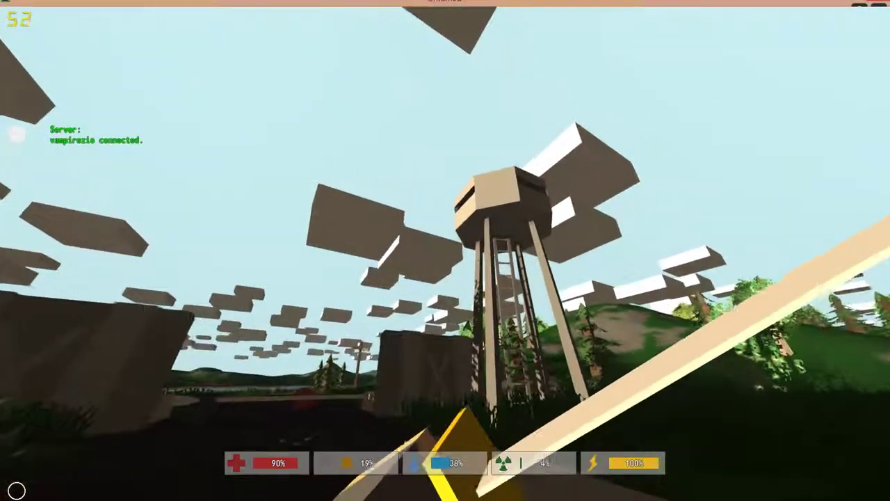
pyautogui.press('w')
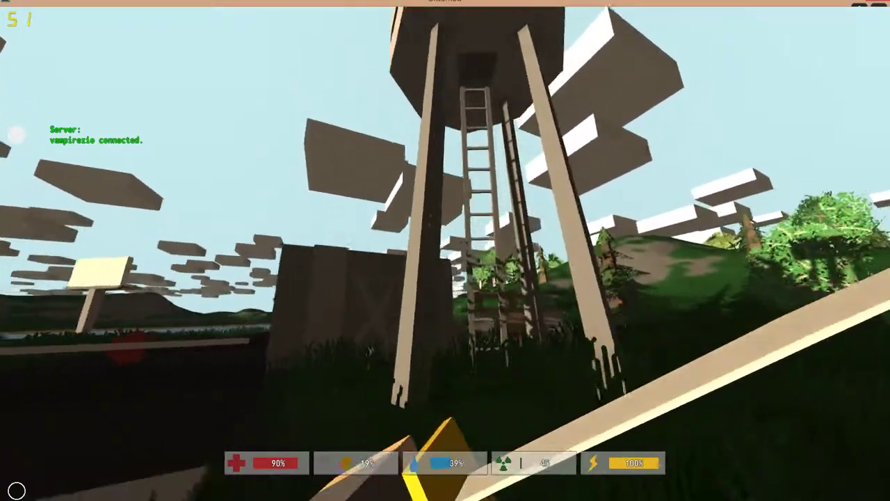
pyautogui.press('w')
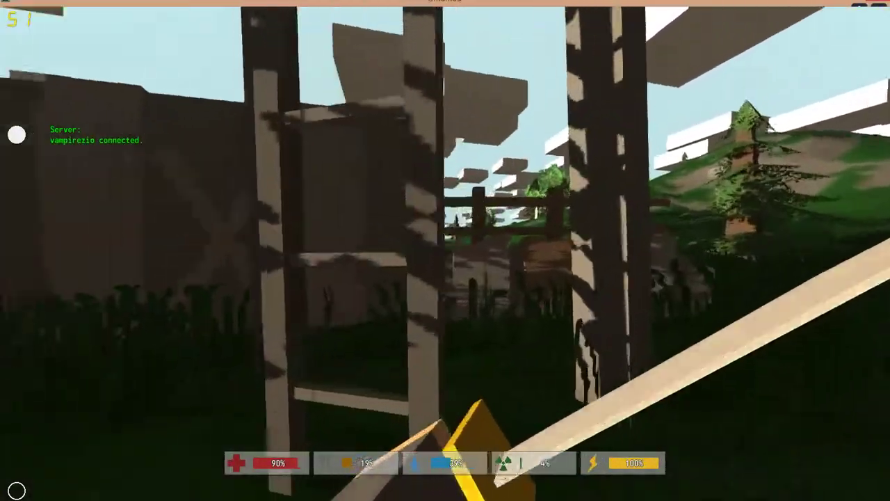
# Climb the water tower ladder high enough to overlook the police station street.
pyautogui.press('w')
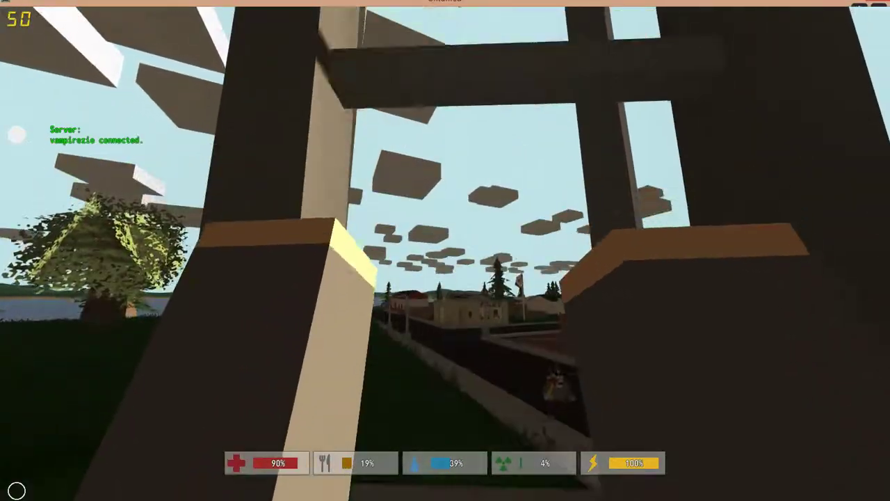
pyautogui.press('w')
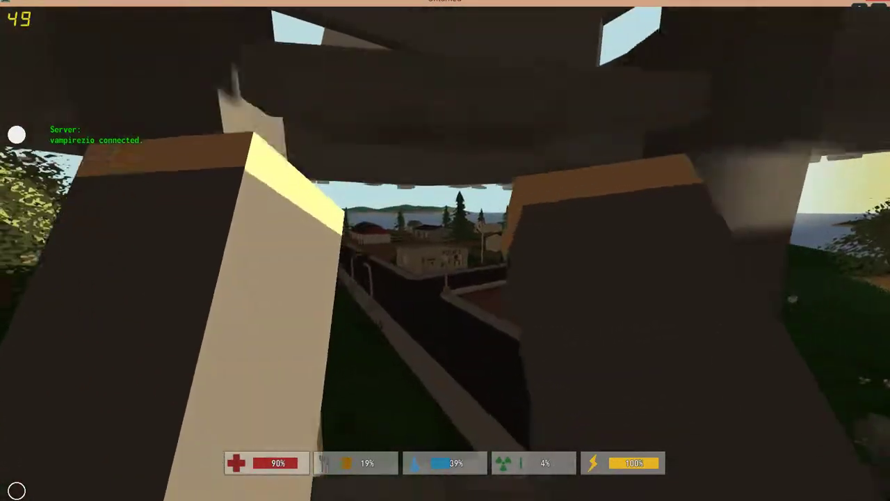
pyautogui.press('s')
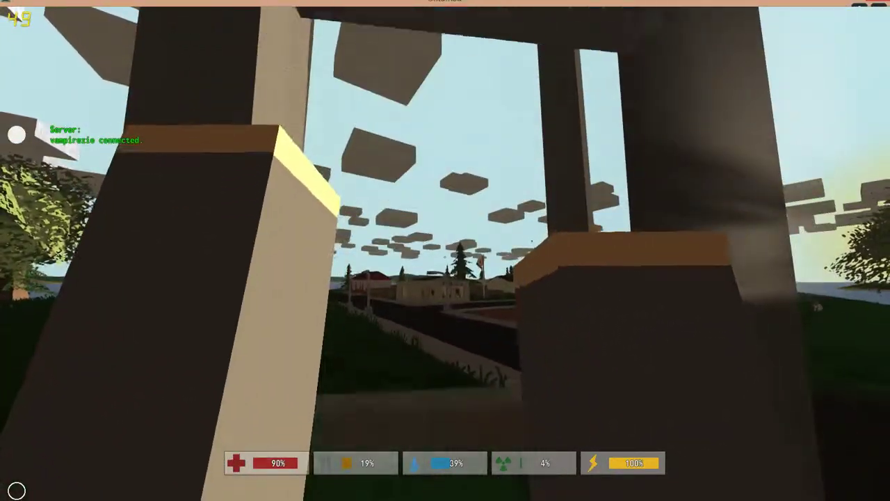
pyautogui.press('w')
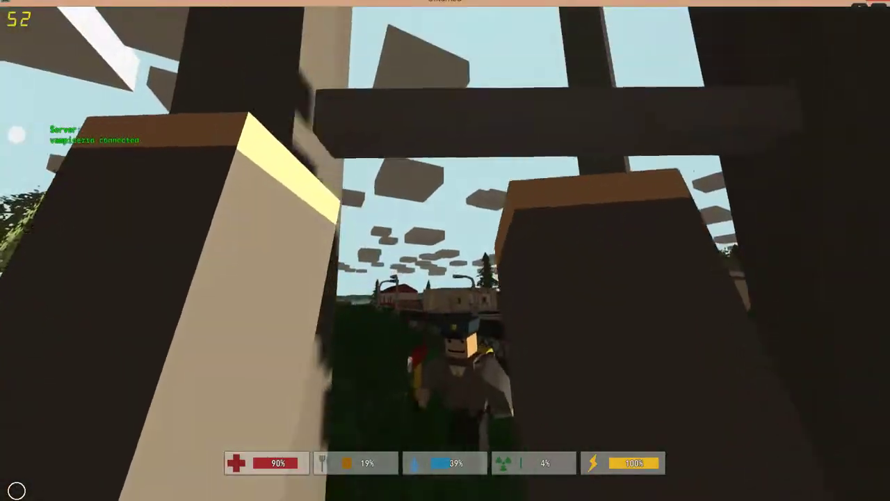
pyautogui.press('w')
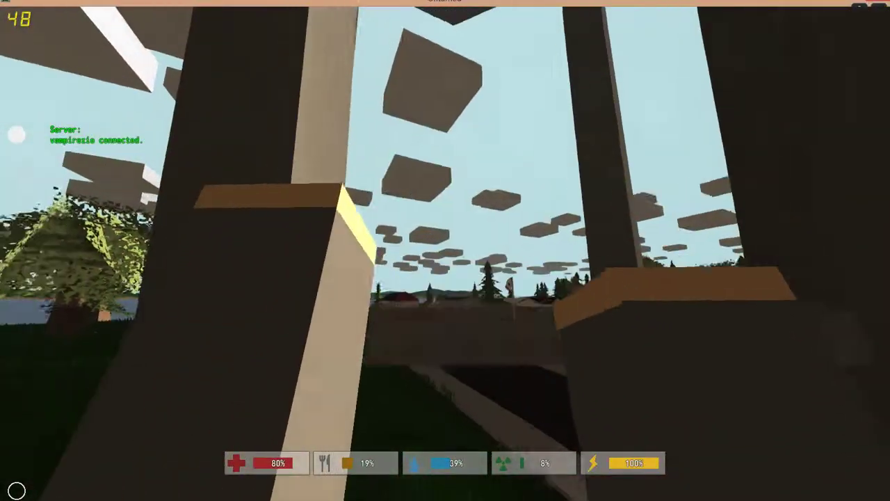
pyautogui.press('w')
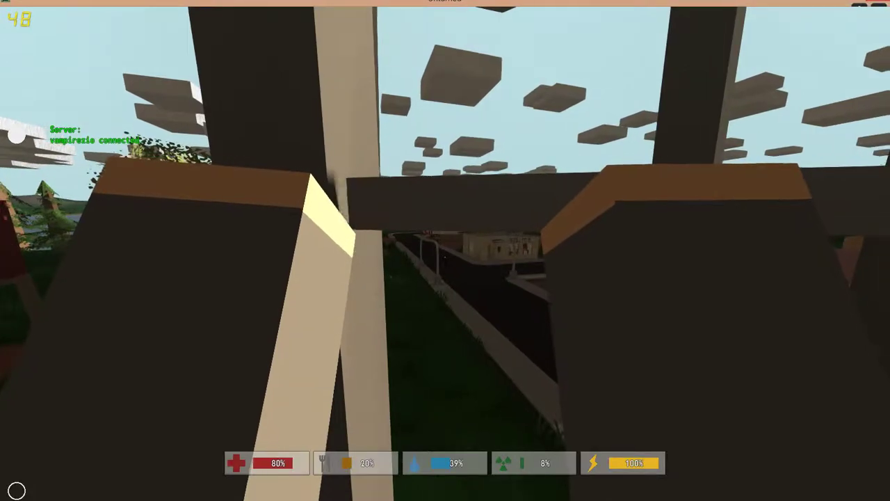
pyautogui.press('w')
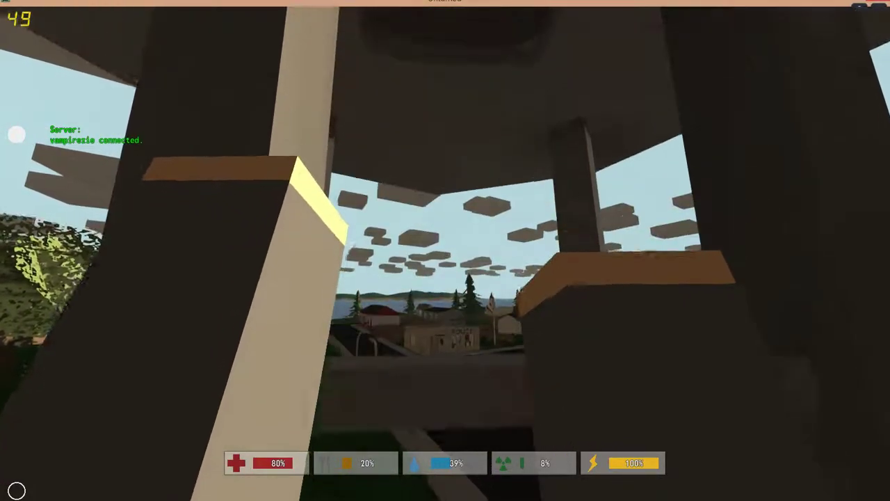
pyautogui.press('w')
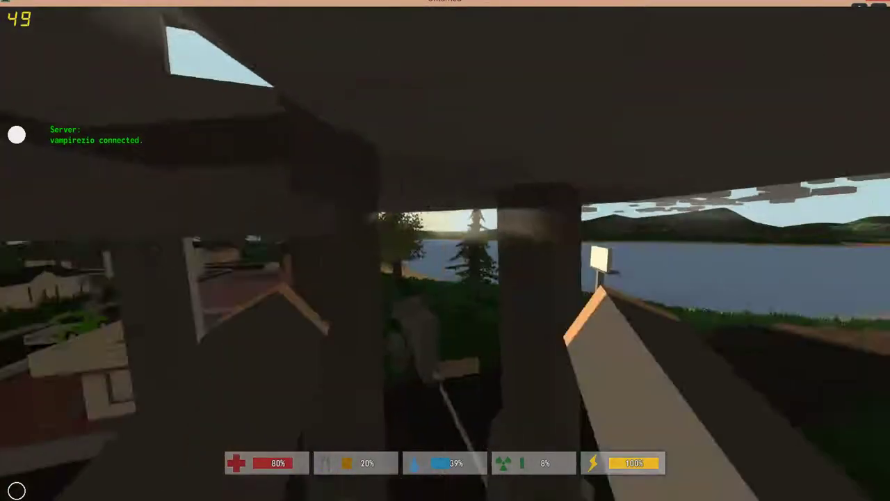
pyautogui.press('w')
pyautogui.press('w')
pyautogui.press('w')
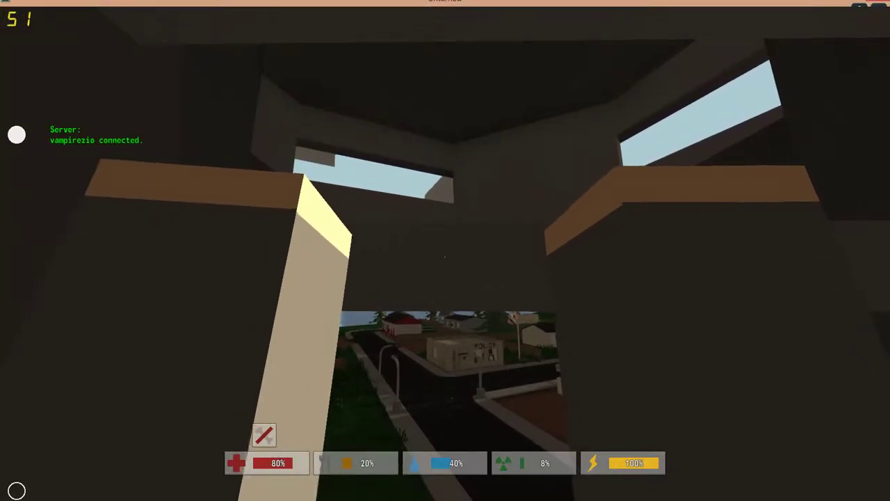
# Move off the tower posts and pick up the Raw Explosives from the grass.
pyautogui.press('w')
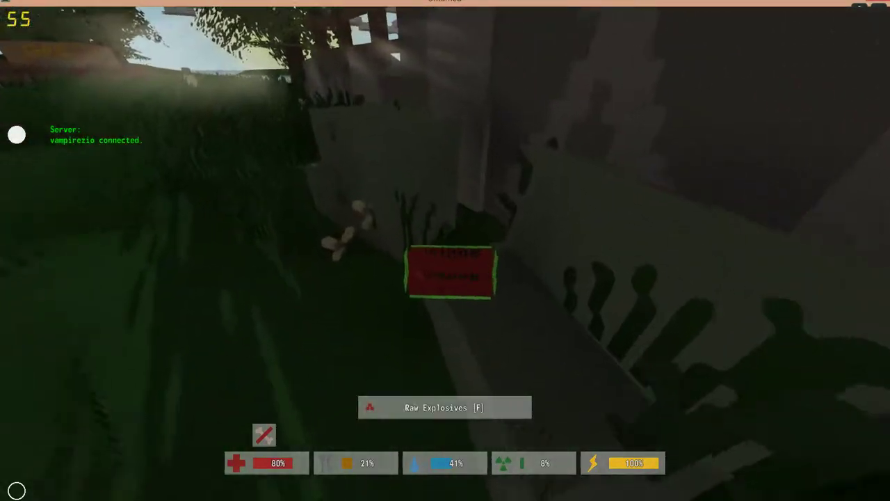
pyautogui.press('f')
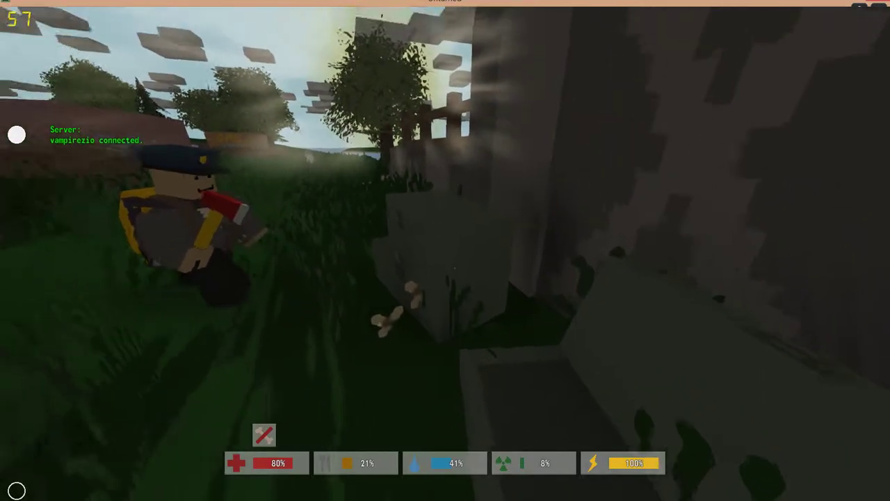
# Check the knapsack, then equip the slot-4 weapon and swing it near the gravestone.
pyautogui.press('Tab')
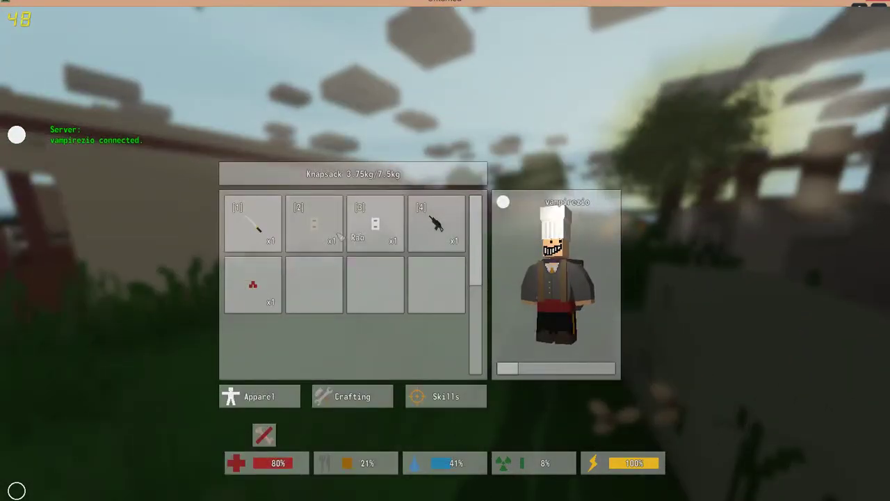
pyautogui.press('Tab')
pyautogui.press('4')
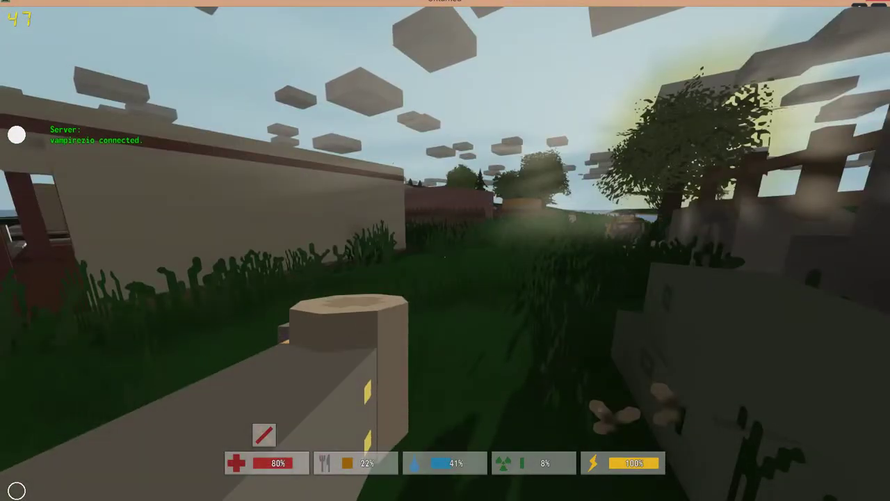
pyautogui.click(446, 251)
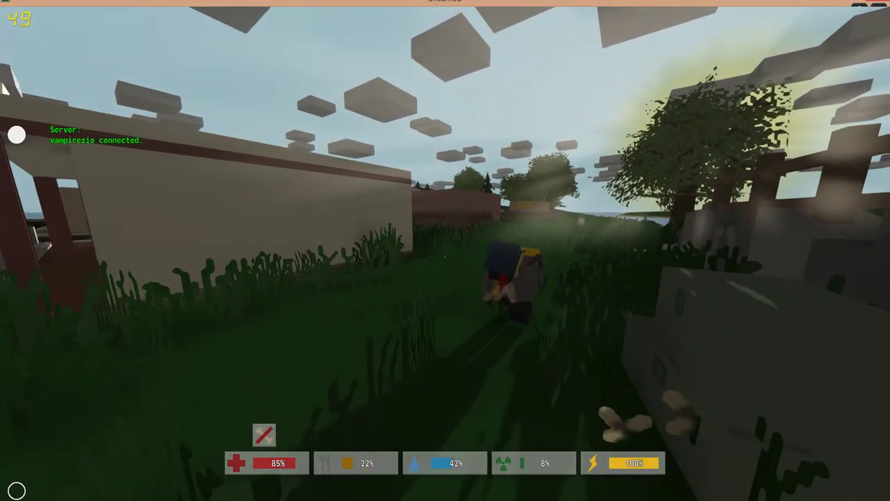
pyautogui.press('w')
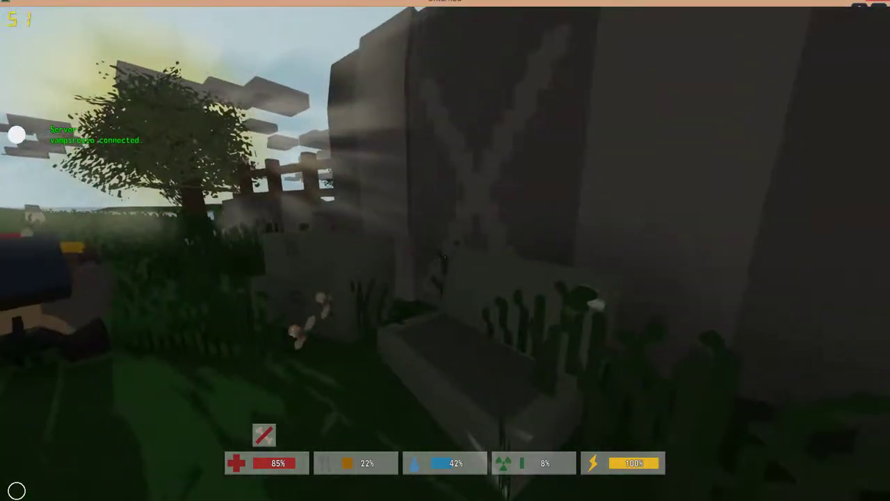
# Head toward the lake path, swinging at the signpost, a red object and a zombie.
pyautogui.press('w')
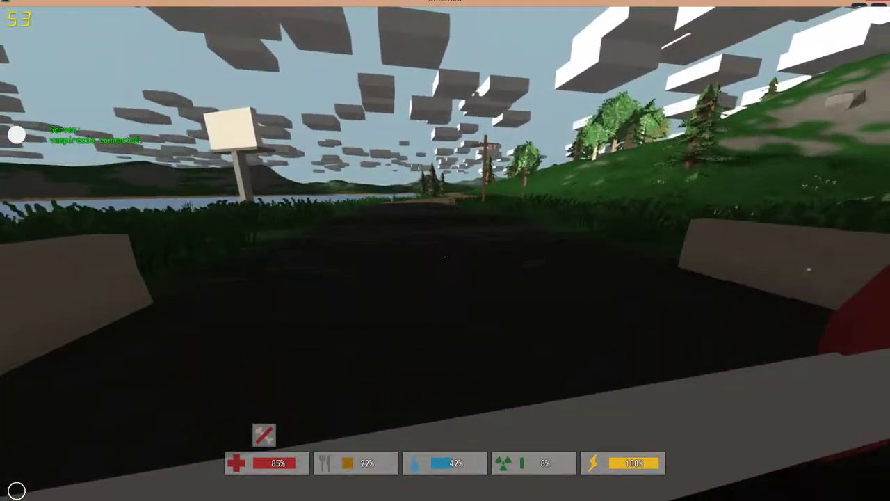
pyautogui.click(445, 250)
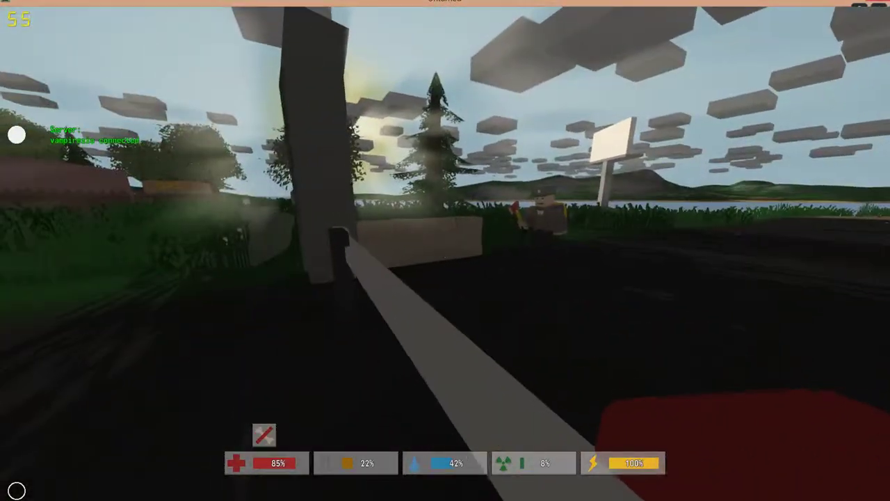
pyautogui.click(445, 251)
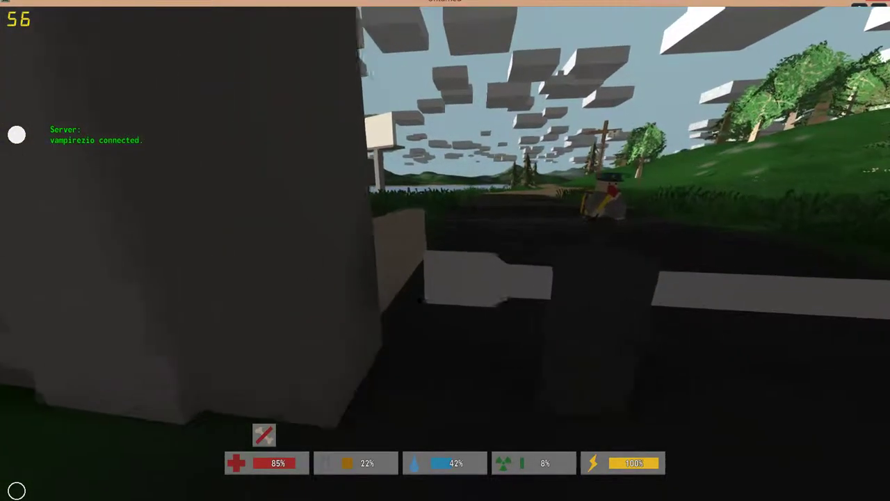
pyautogui.click(445, 251)
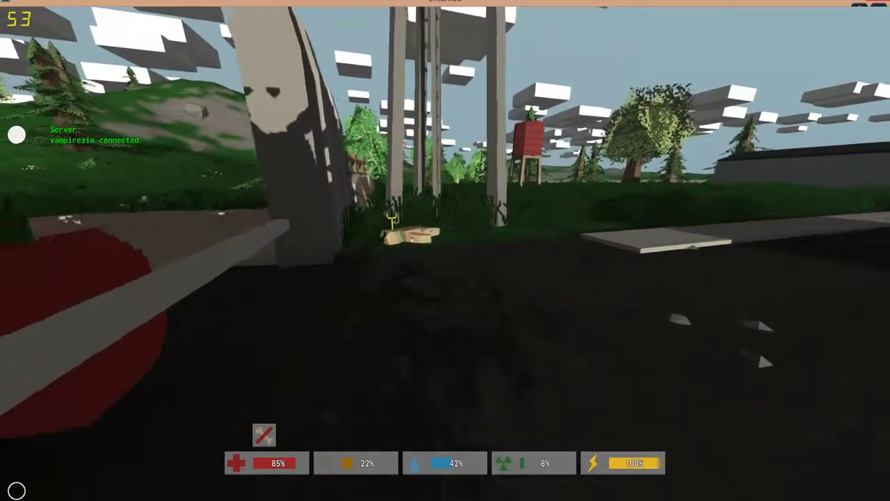
pyautogui.press('w')
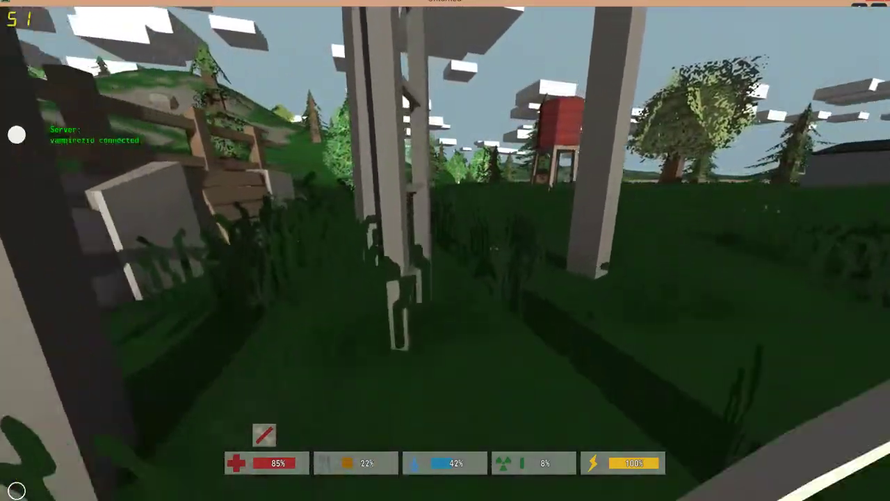
pyautogui.click(445, 250)
# Walk past the poles, along the fence and across the field to the other player.
pyautogui.press('w')
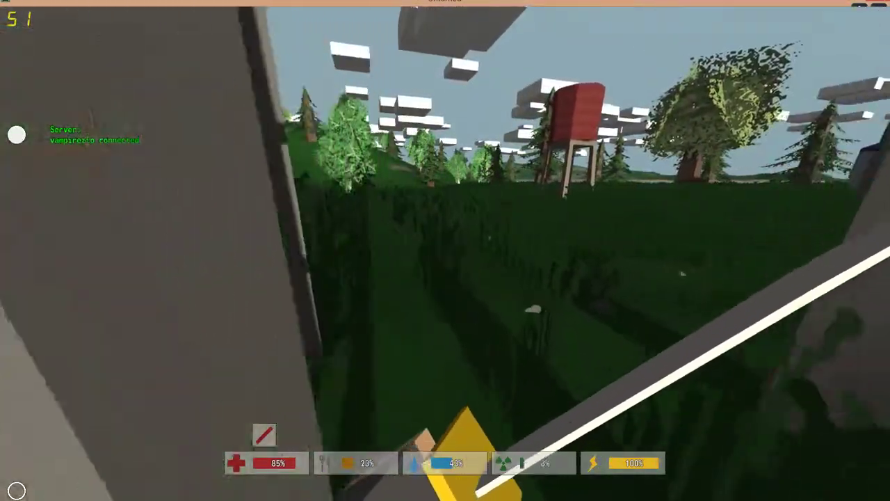
pyautogui.press('w')
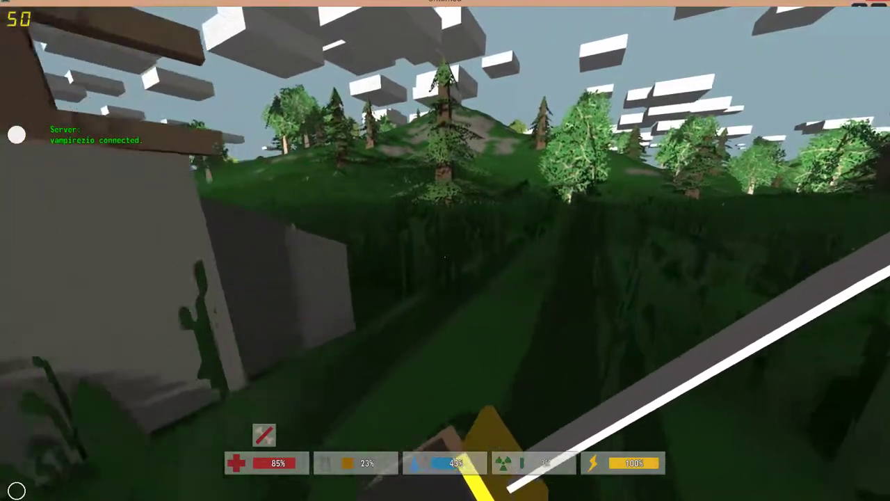
pyautogui.press('w')
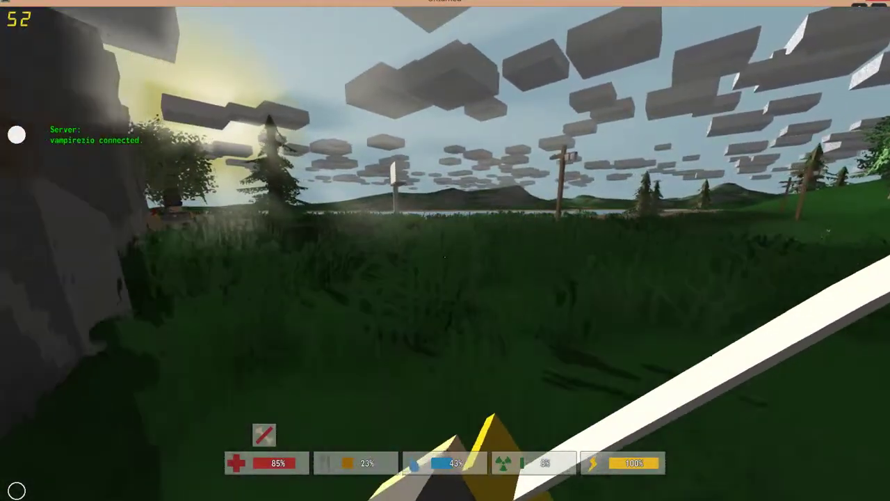
pyautogui.press('w')
pyautogui.click(445, 250)
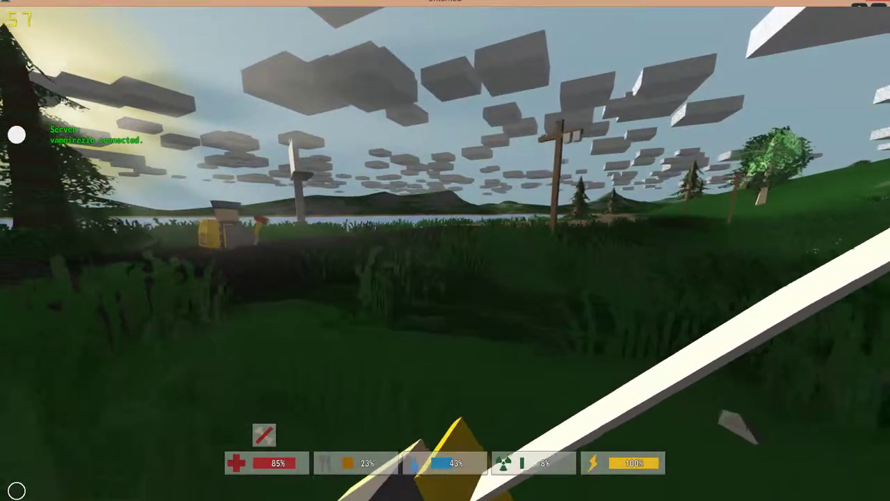
pyautogui.press('w')
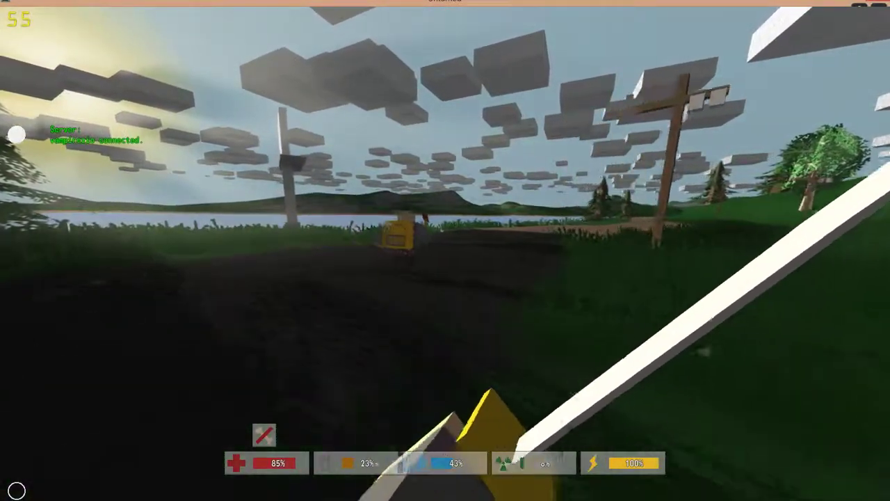
pyautogui.press('w')
pyautogui.press('w')
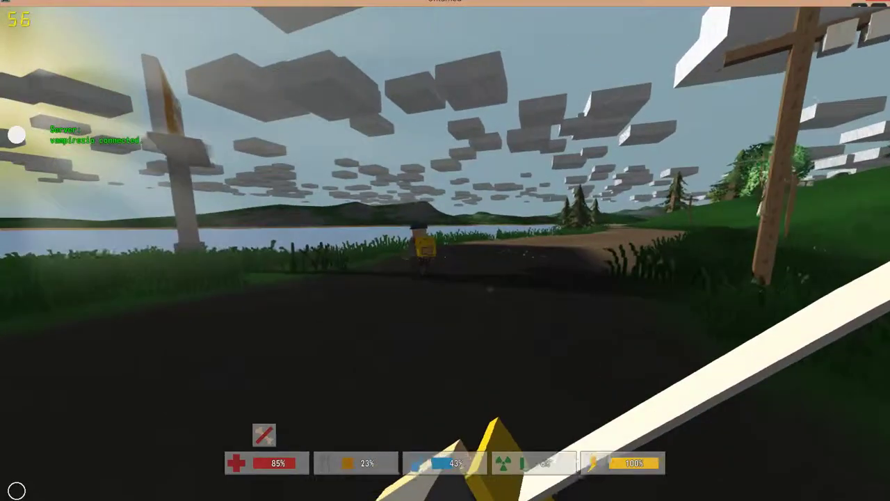
pyautogui.press('w')
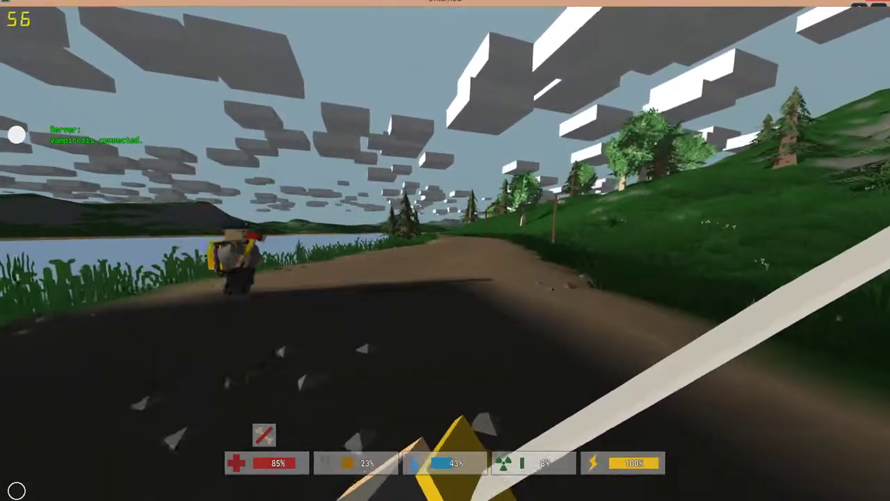
# Walk the lakeside dirt road and catch up to the other player.
pyautogui.press('w')
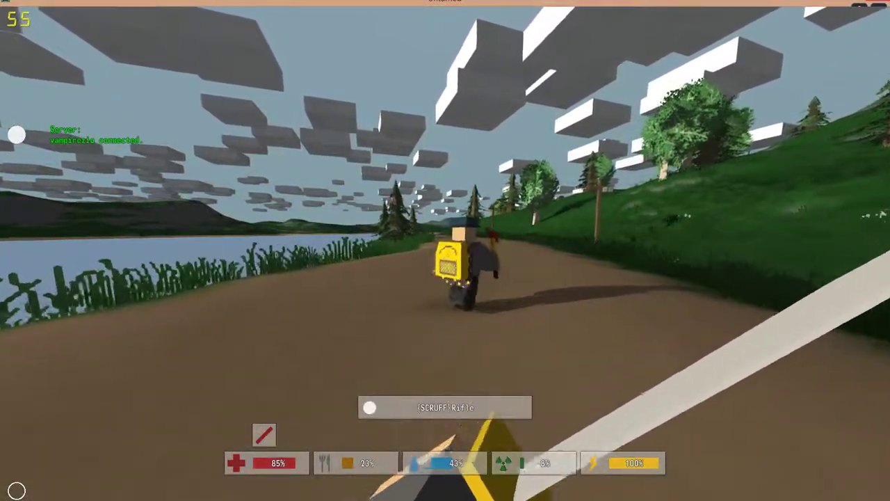
pyautogui.press('w')
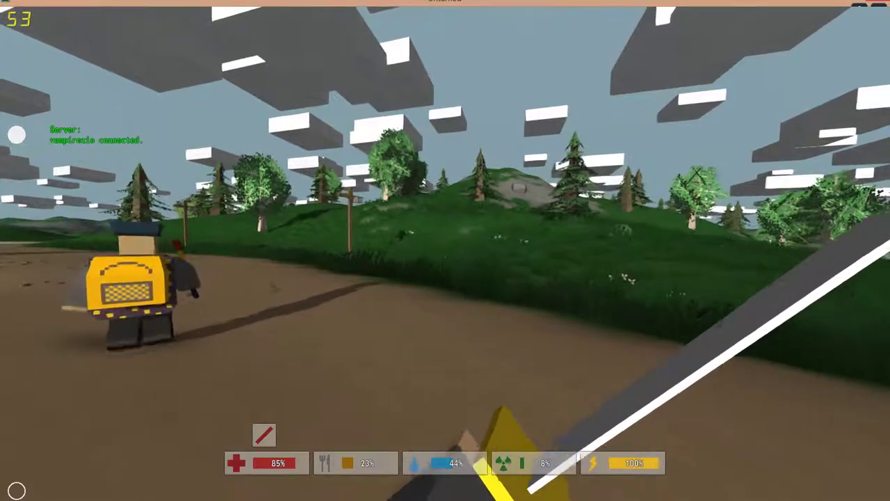
pyautogui.press('w')
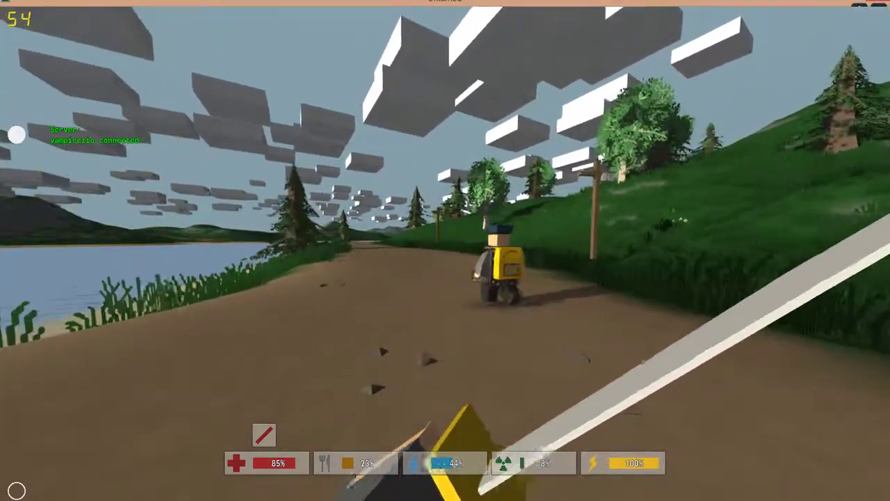
pyautogui.press('w')
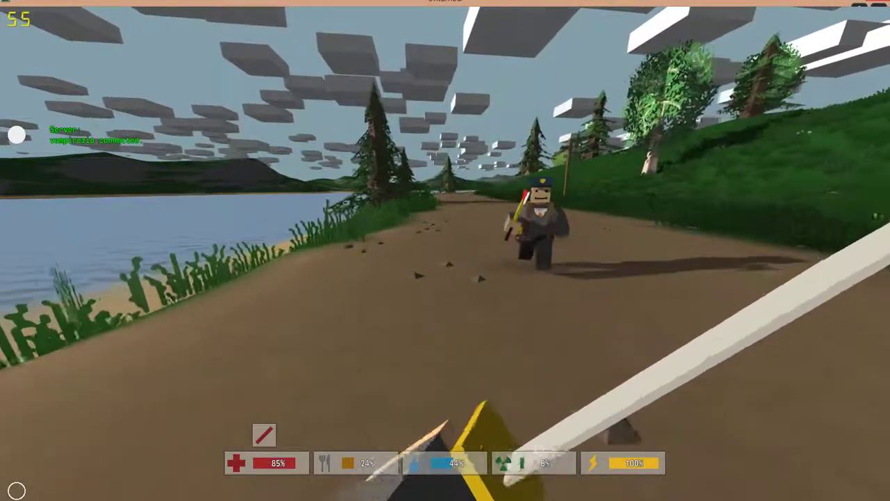
pyautogui.press('w')
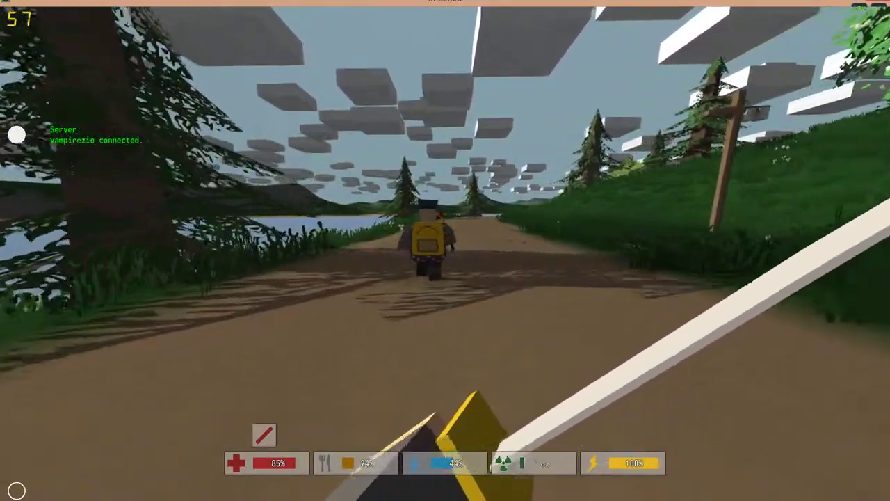
pyautogui.press('w')
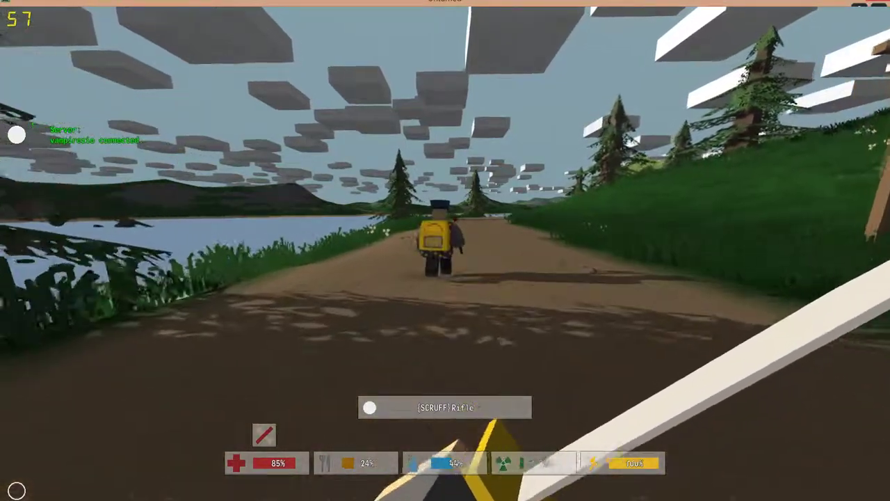
pyautogui.press('w')
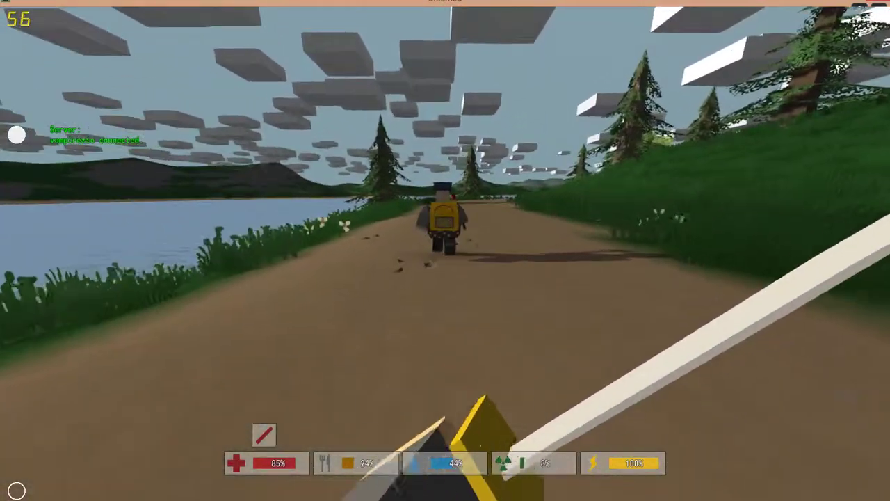
pyautogui.press('w')
pyautogui.press('w')
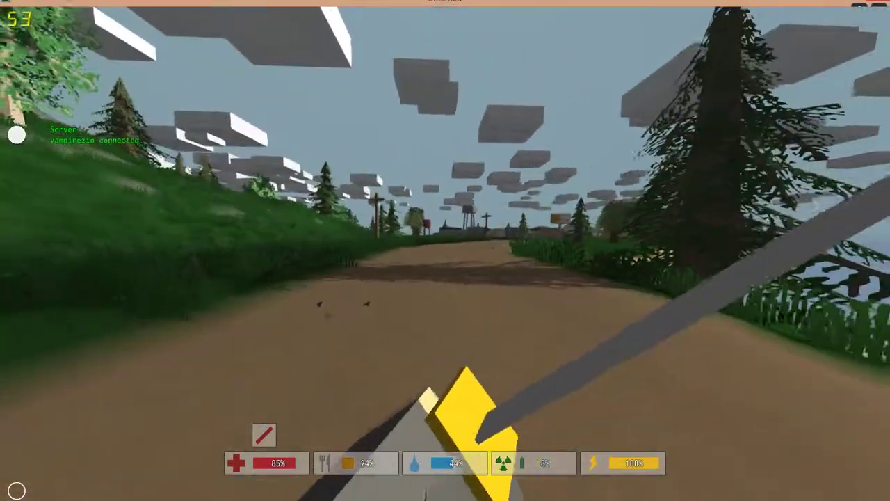
pyautogui.press('w')
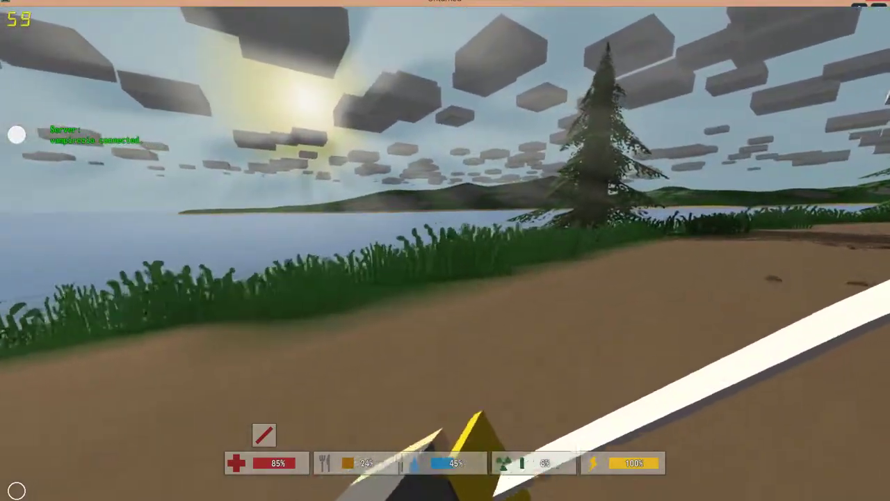
# Continue past the trees and walk down onto the sandy beach.
pyautogui.press('w')
pyautogui.press('w')
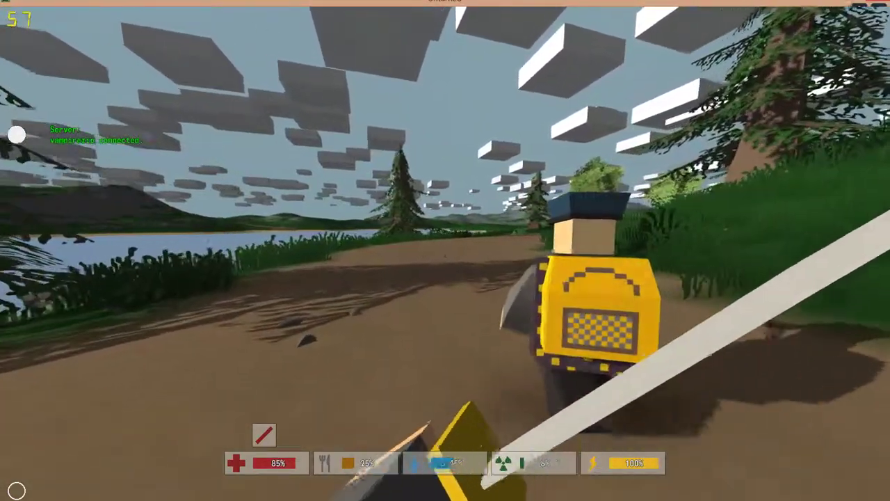
pyautogui.press('w')
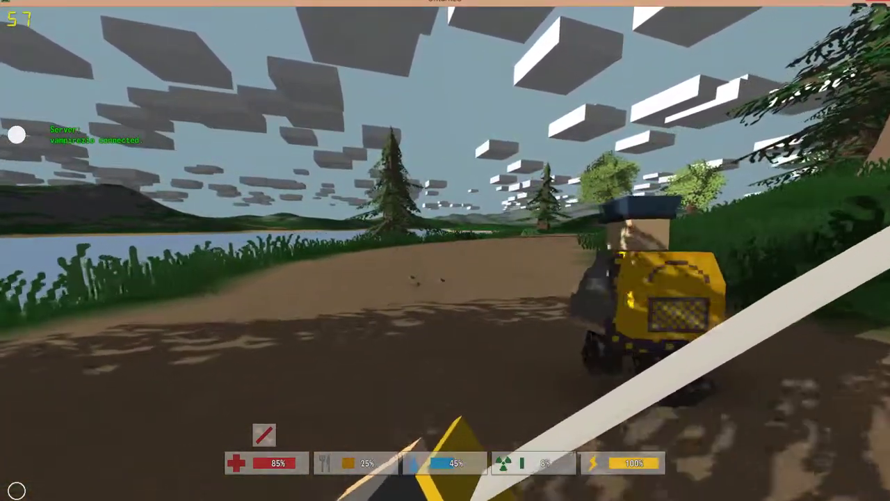
pyautogui.press('w')
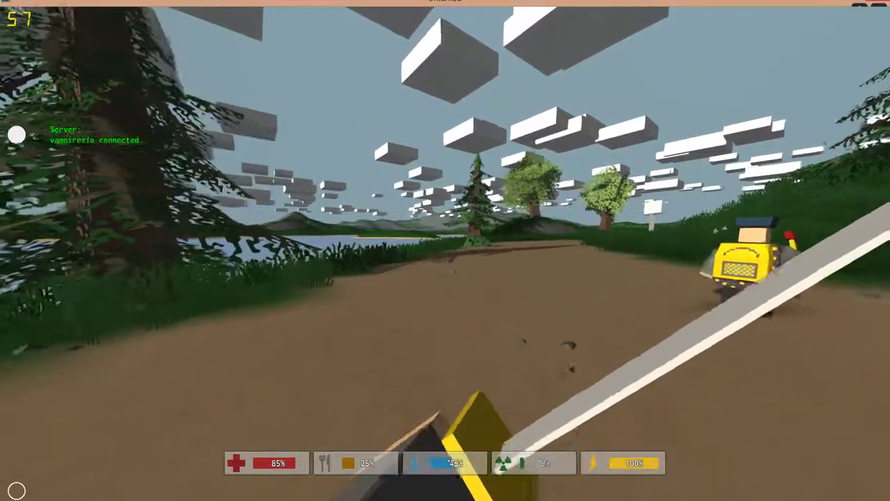
pyautogui.press('w')
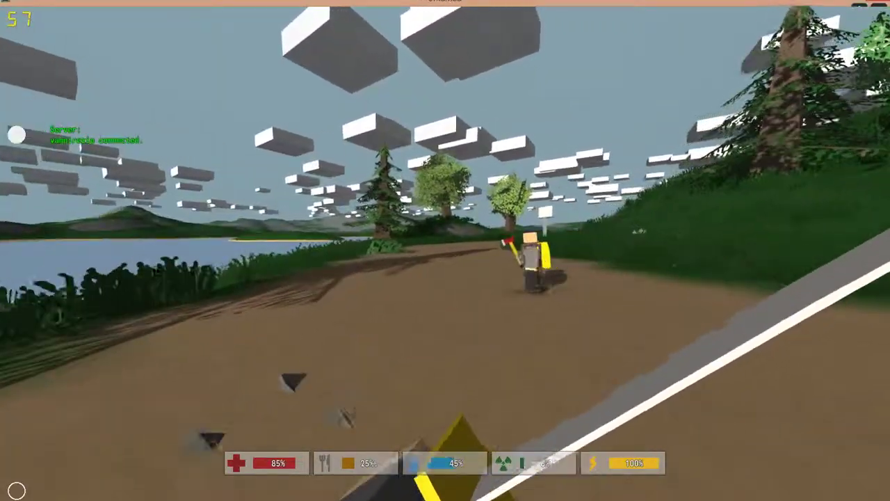
pyautogui.press('w')
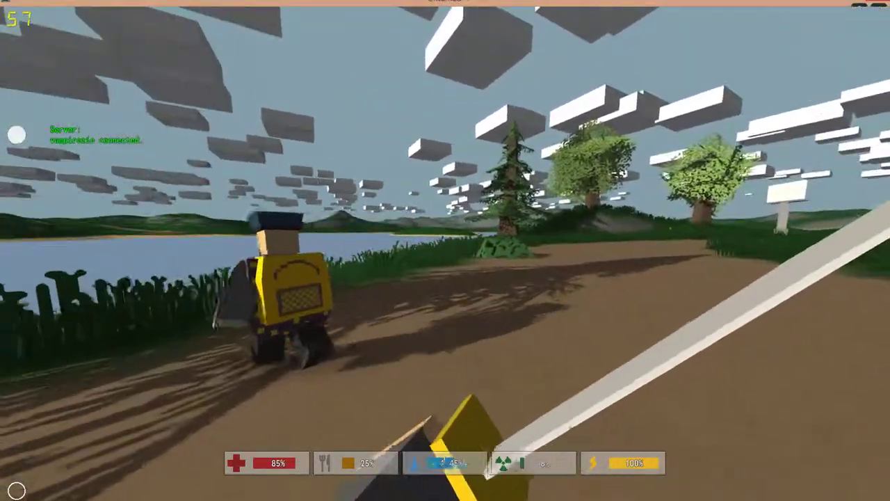
pyautogui.press('w')
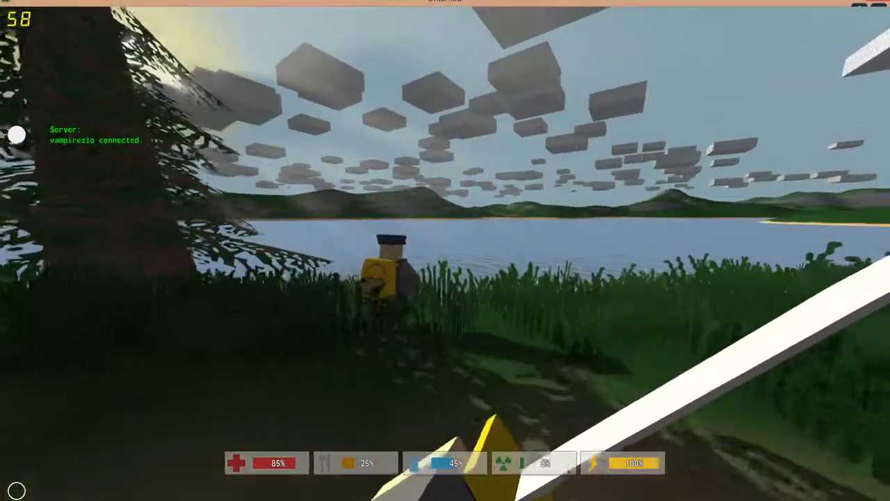
pyautogui.press('w')
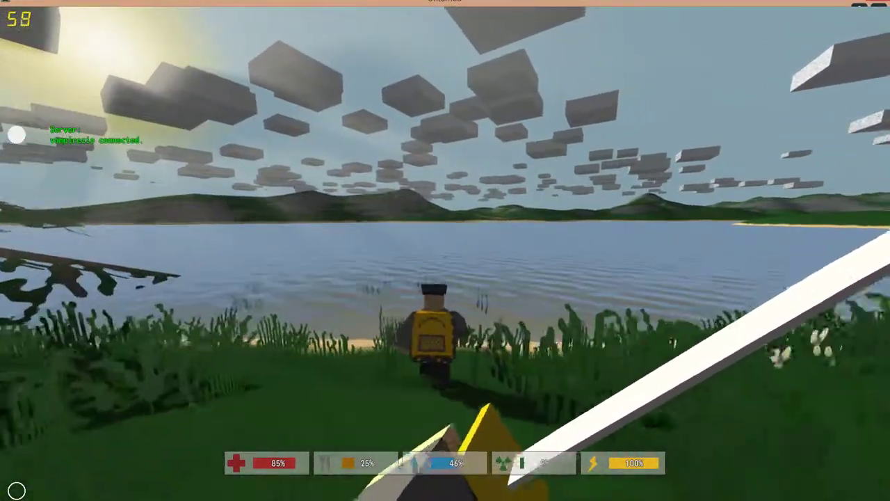
pyautogui.press('w')
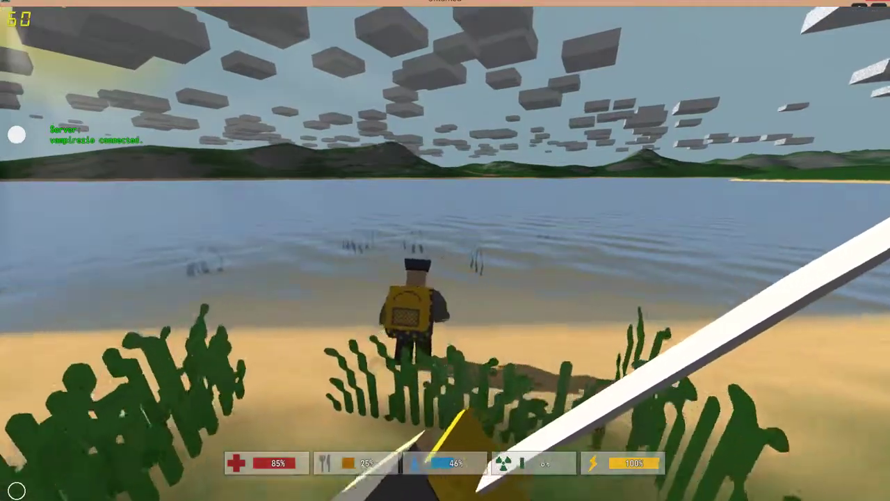
pyautogui.press('w')
pyautogui.press('w')
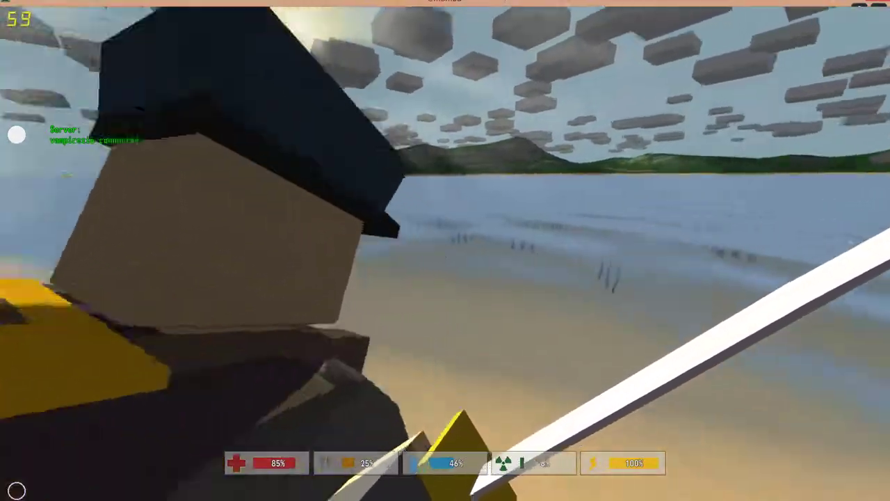
# Holster the sword, switch to third-person view, and walk along the shoreline.
pyautogui.press('1')
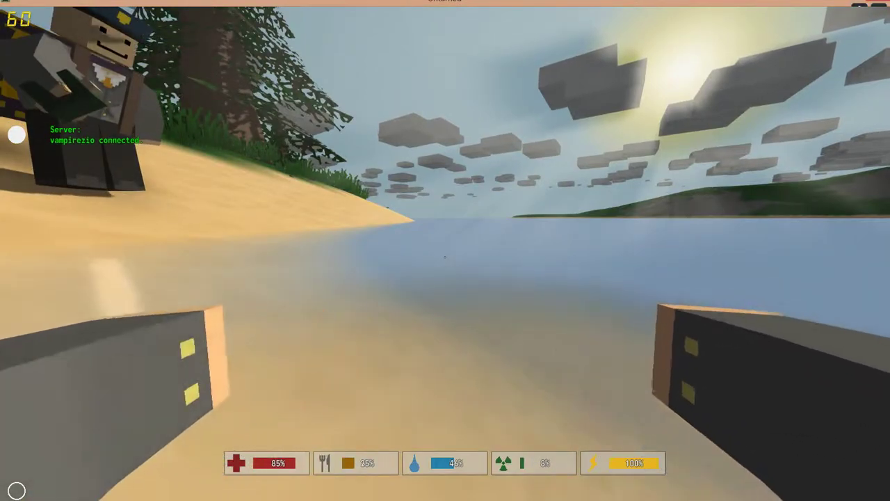
pyautogui.press('w')
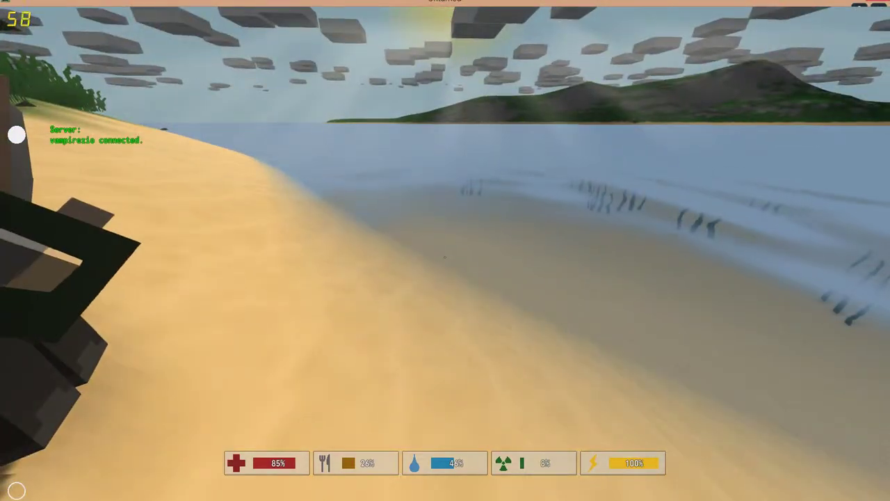
pyautogui.press('h')
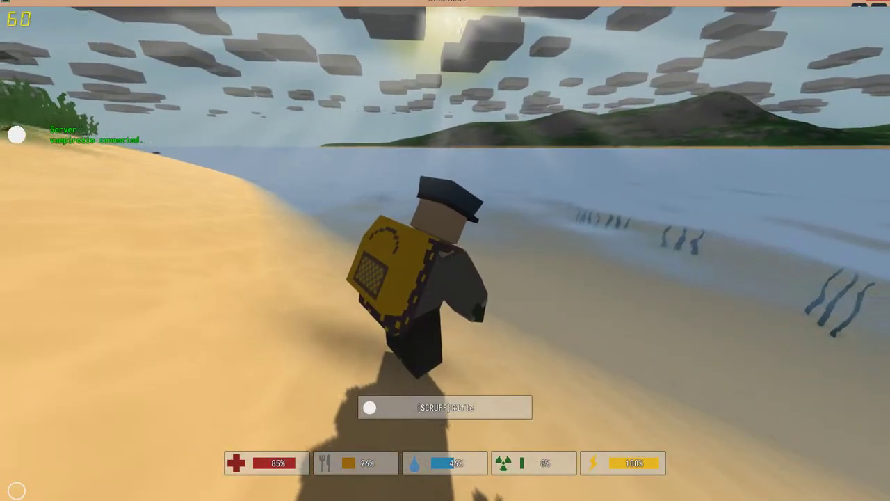
pyautogui.press('w')
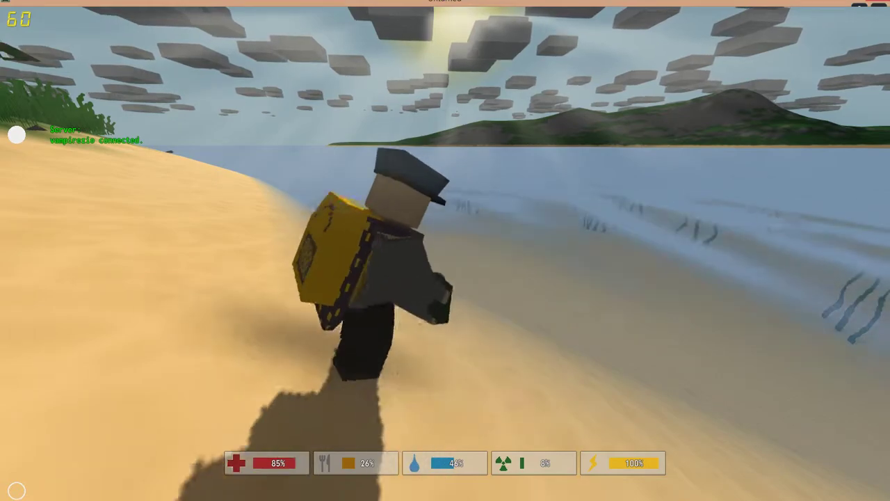
pyautogui.press('s')
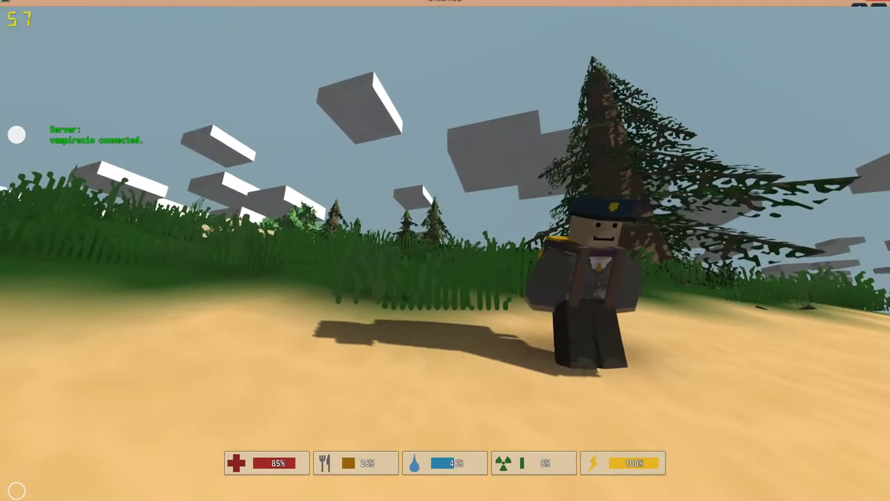
pyautogui.press('w')
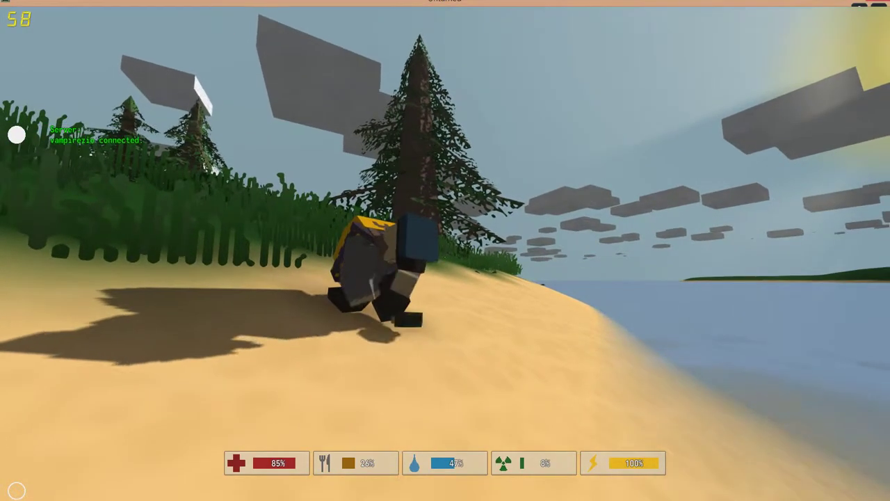
# Pick up the empty canteen from the sand and equip it from slot 2.
pyautogui.press('s')
pyautogui.press('f')
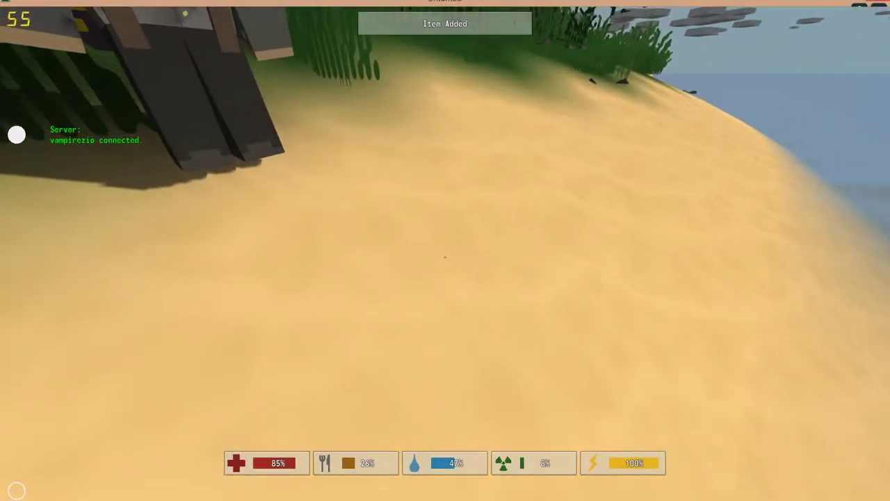
pyautogui.press('Tab')
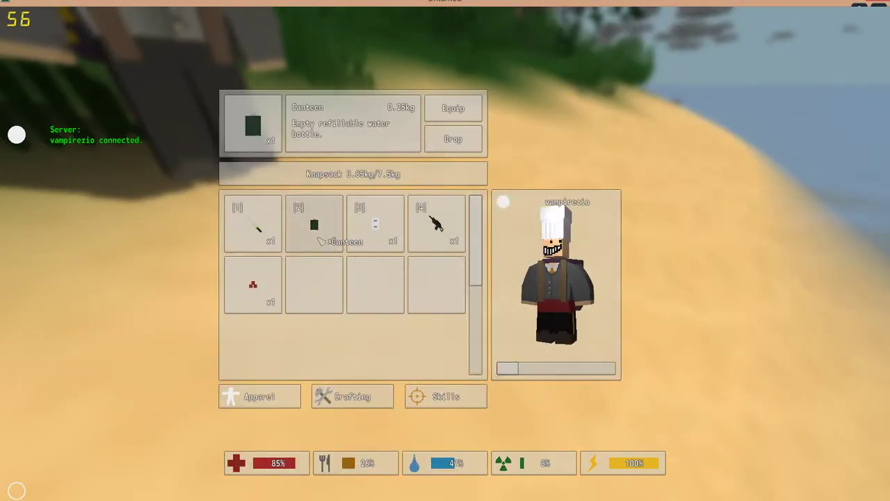
pyautogui.press('Tab')
pyautogui.press('2')
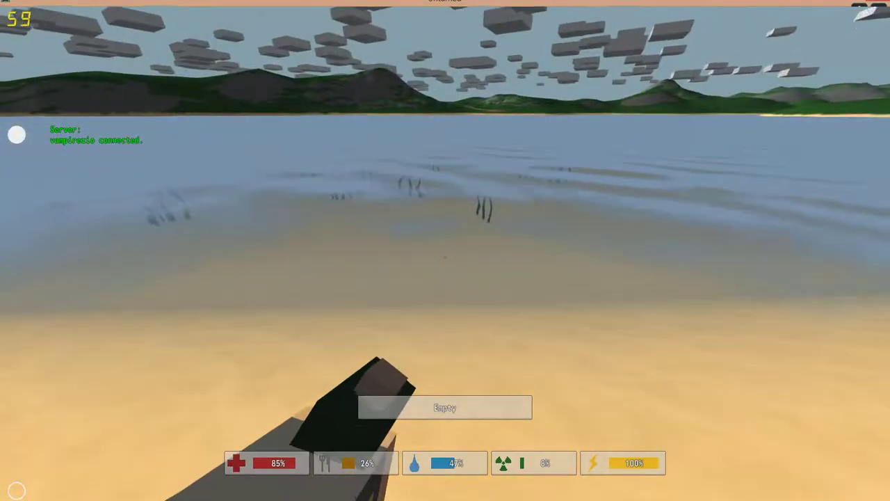
pyautogui.press('2')
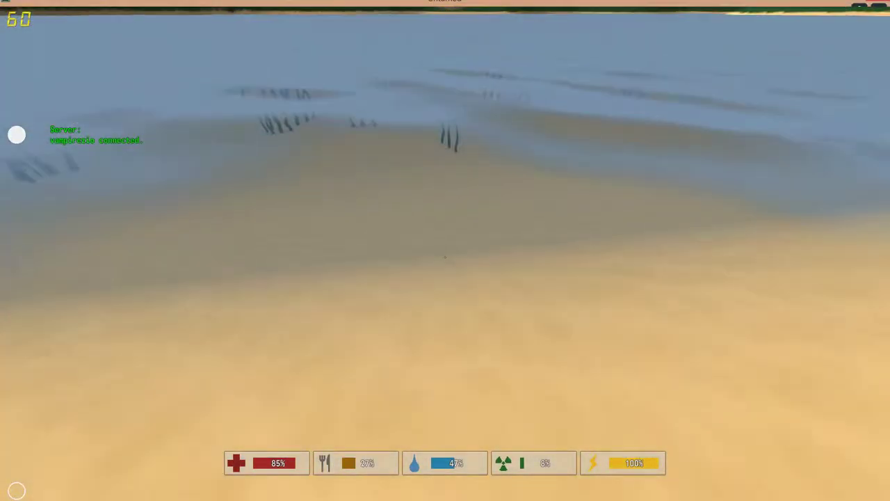
pyautogui.press('2')
# Fill the canteen at the water's edge, drink from it, and check the knapsack.
pyautogui.press('w')
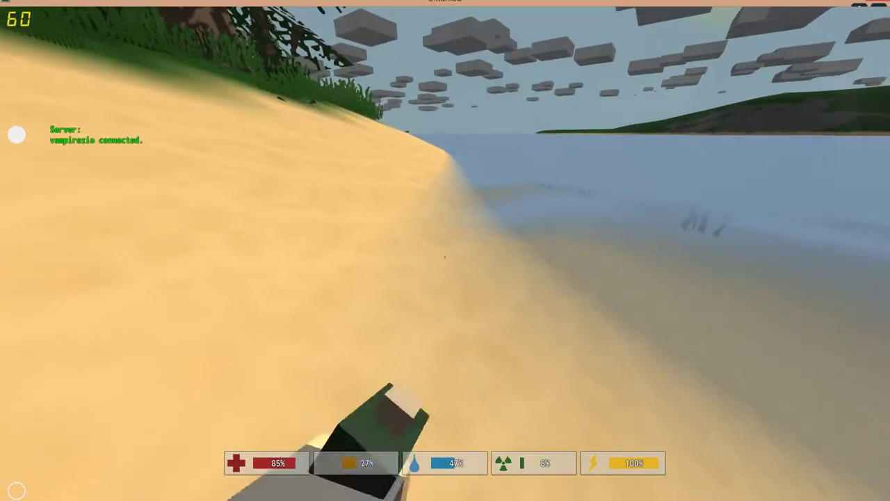
pyautogui.click(445, 256)
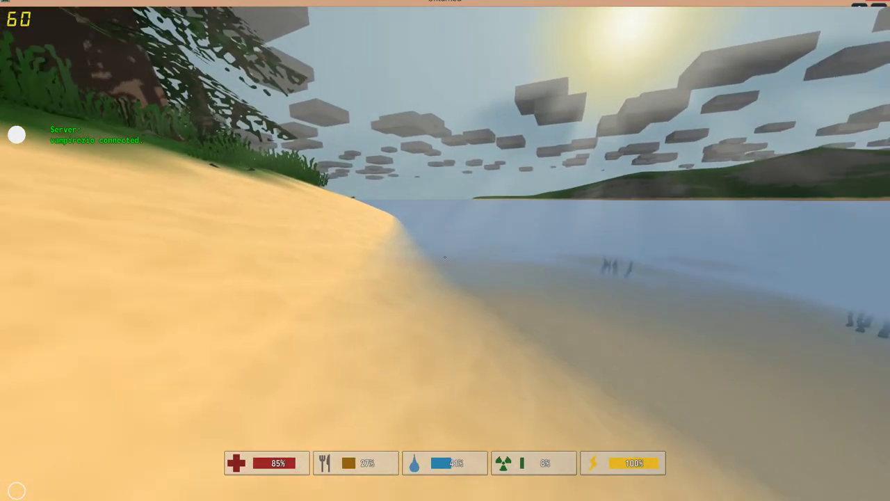
pyautogui.press('1')
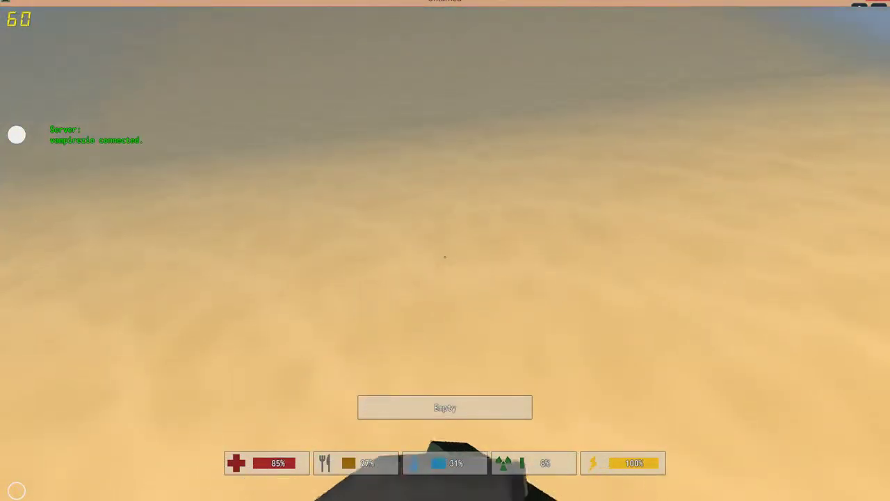
pyautogui.press('1')
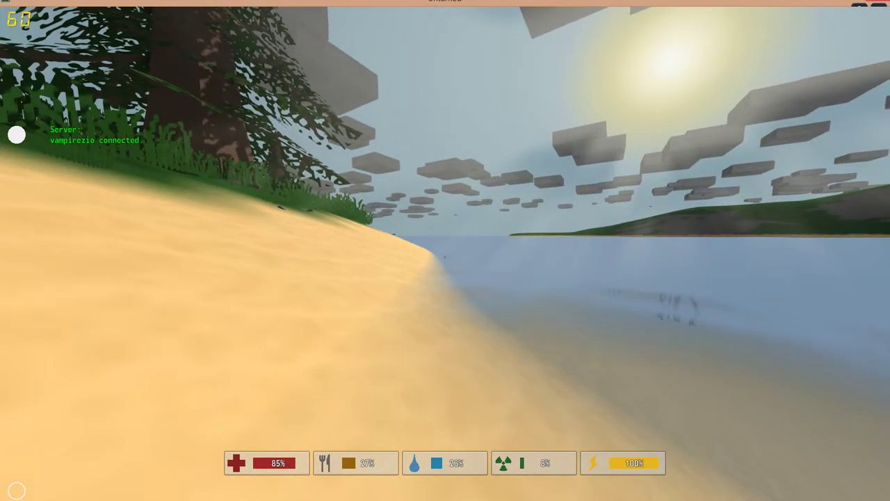
pyautogui.click(445, 250)
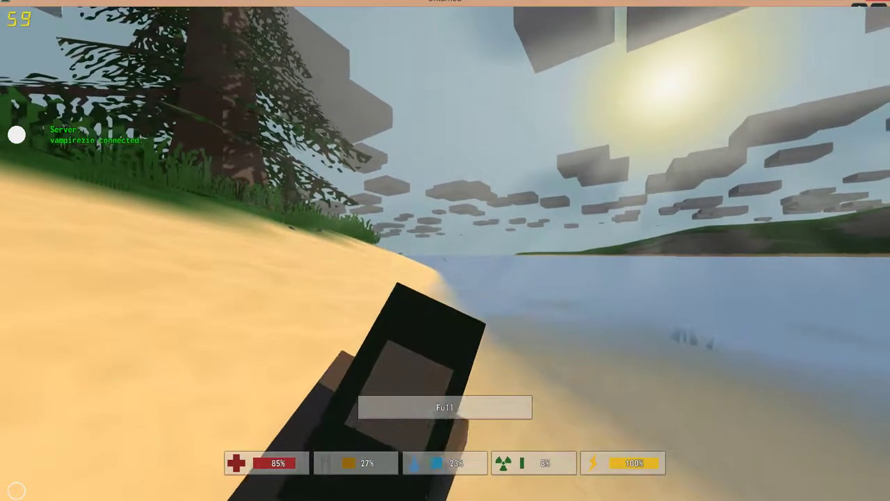
pyautogui.press('1')
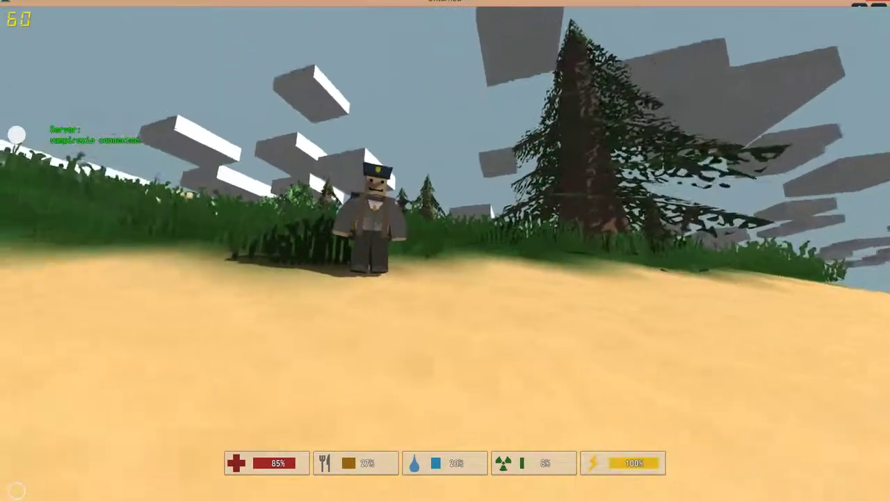
pyautogui.press('Tab')
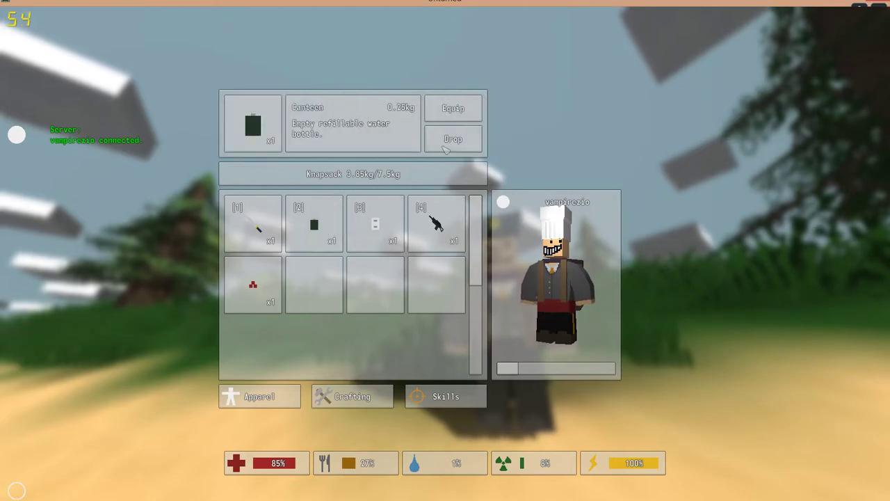
pyautogui.press('Tab')
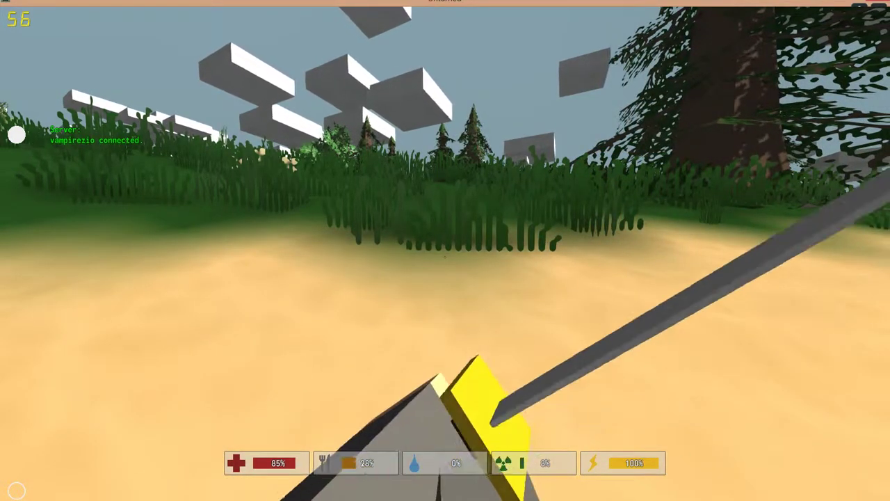
# Climb the grassy slope onto the dirt path and follow it past the signpost toward the rocky hill.
pyautogui.press('w')
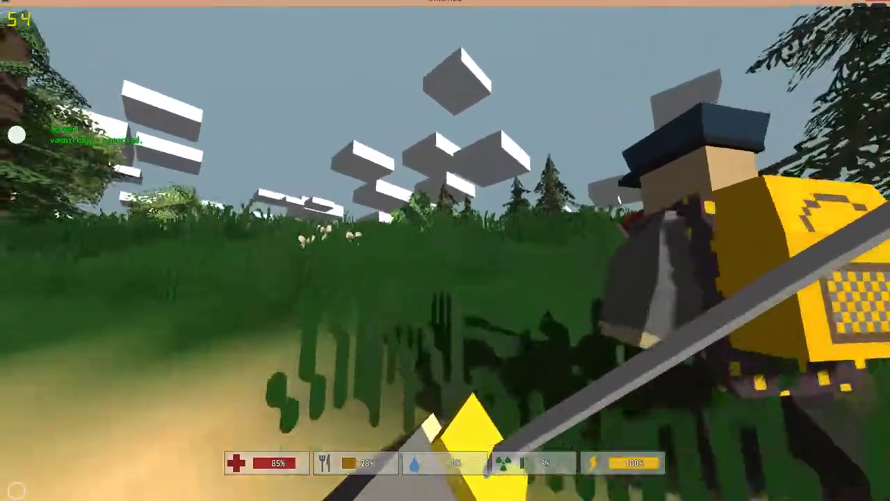
pyautogui.press('w')
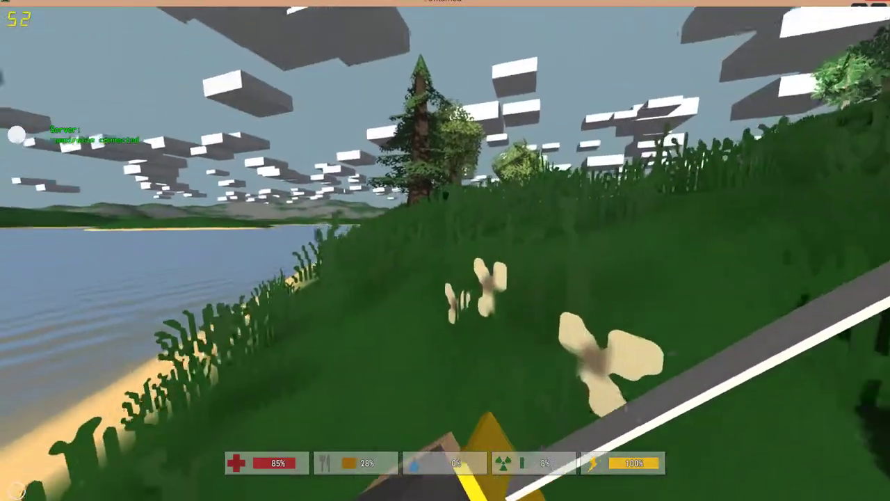
pyautogui.press('w')
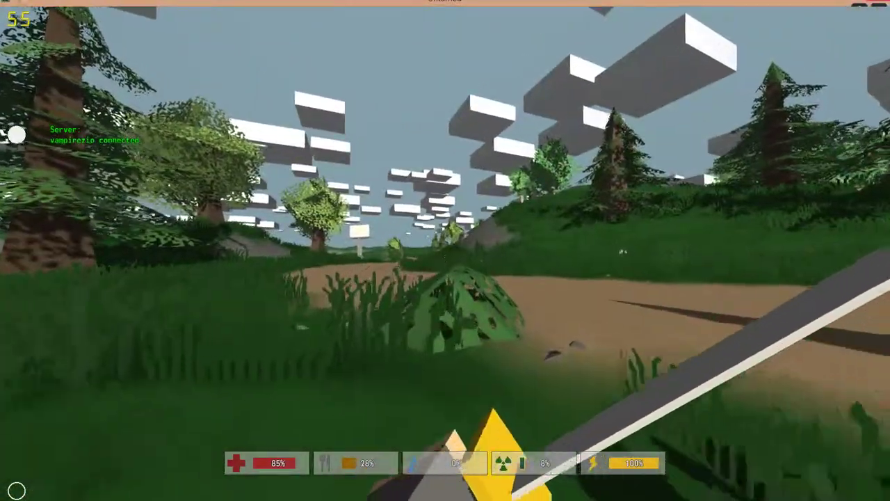
pyautogui.press('w')
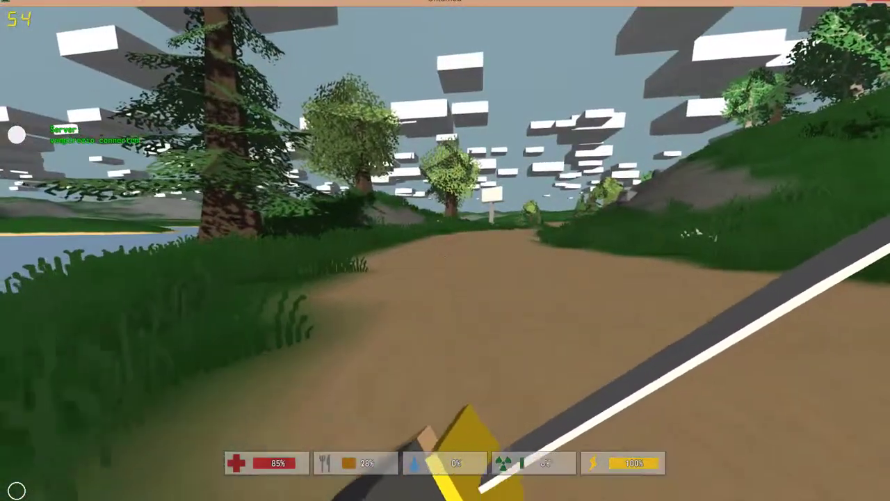
pyautogui.press('w')
pyautogui.press('w')
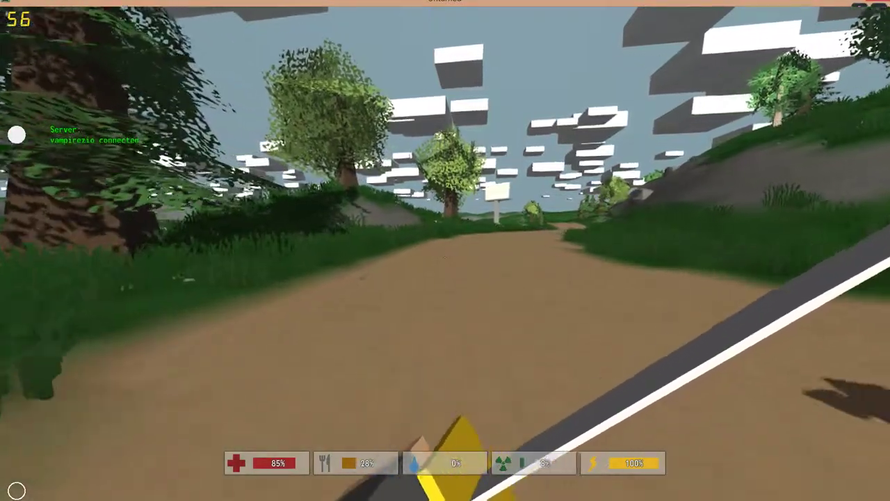
pyautogui.press('w')
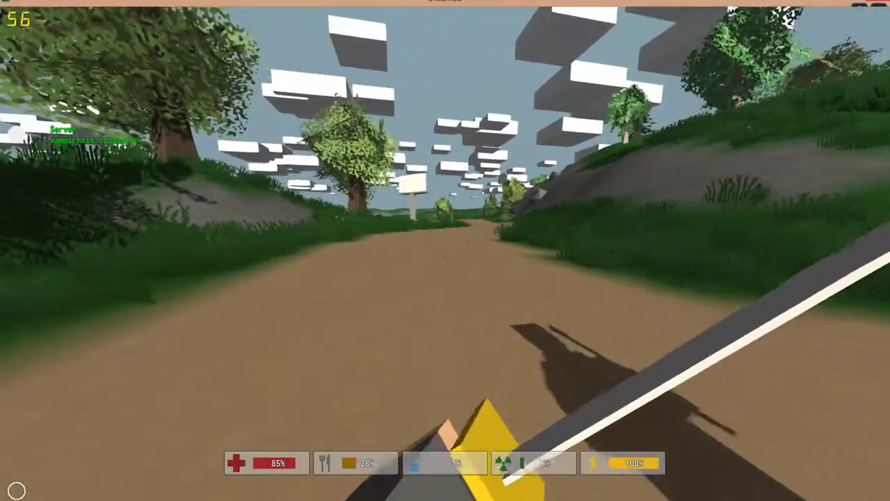
pyautogui.press('w')
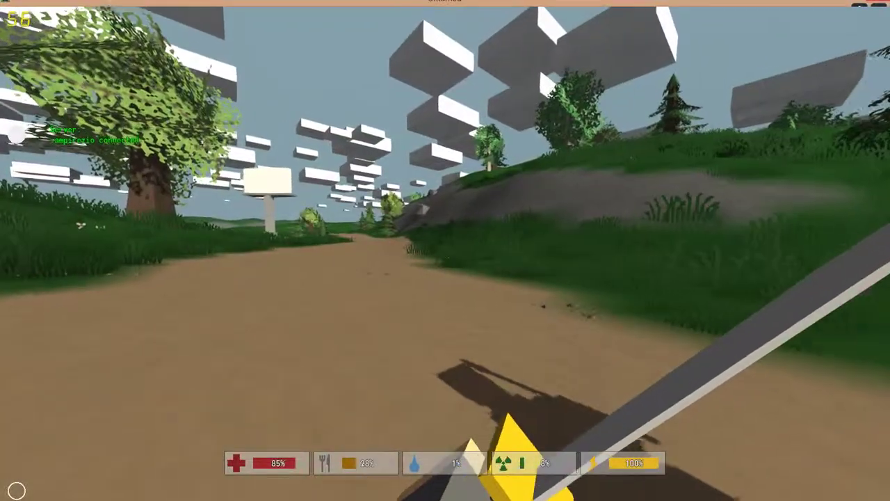
pyautogui.press('w')
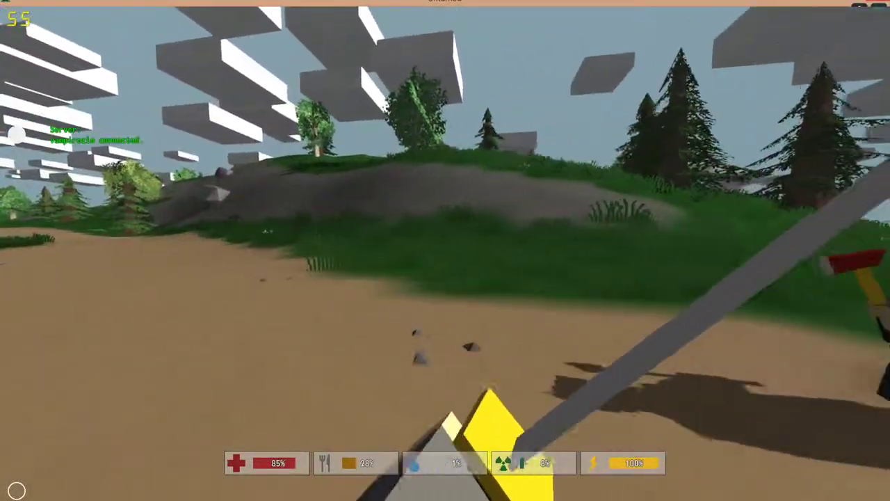
pyautogui.press('w')
pyautogui.press('w')
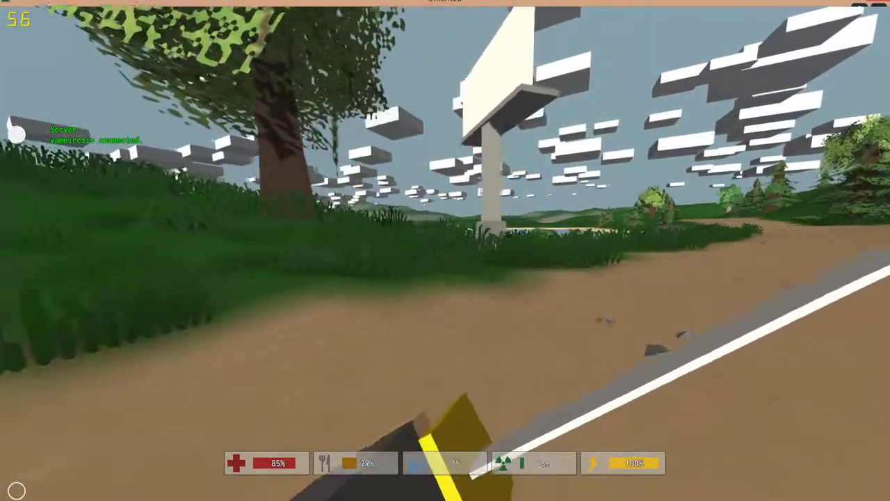
# Raise and aim the rifle, set it to Semi fire, then switch to the slot-3 yellow tool.
pyautogui.press('2')
pyautogui.press('1')
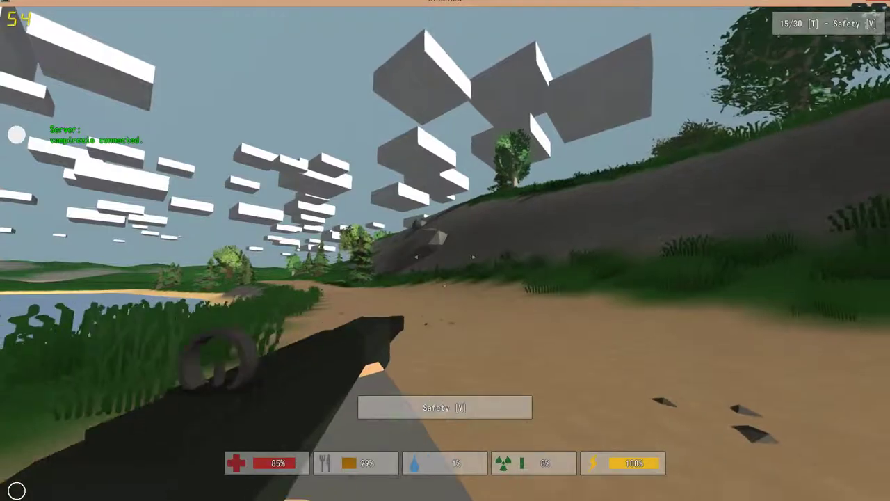
pyautogui.rightClick(445, 250)
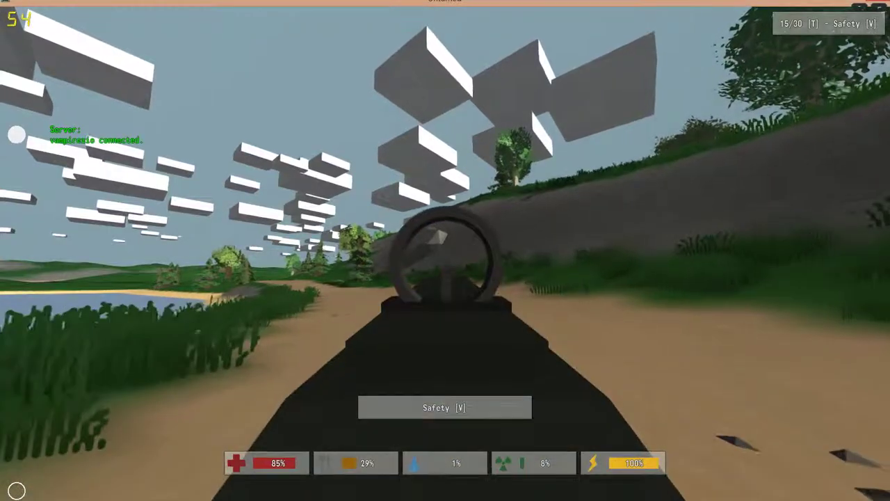
pyautogui.rightClick(445, 250)
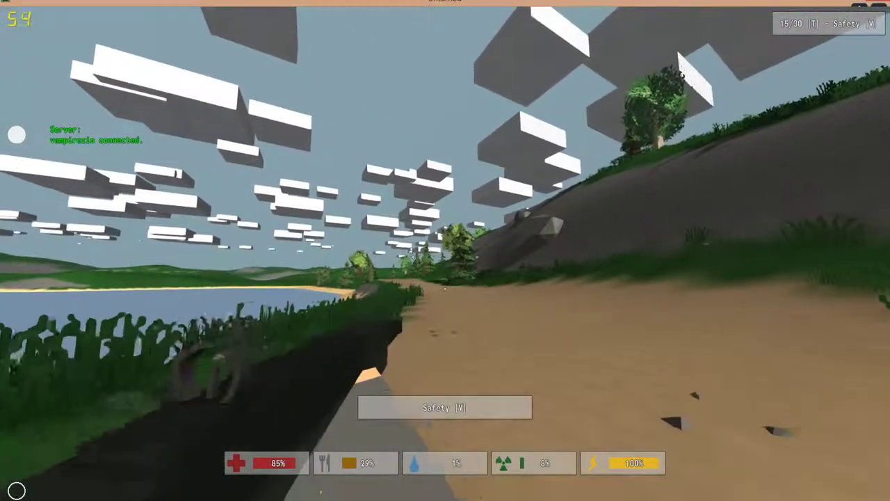
pyautogui.press('v')
pyautogui.press('3')
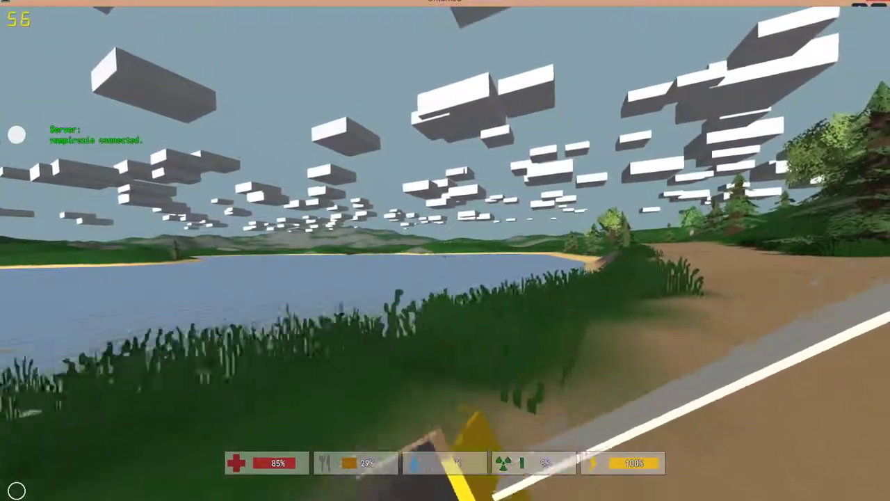